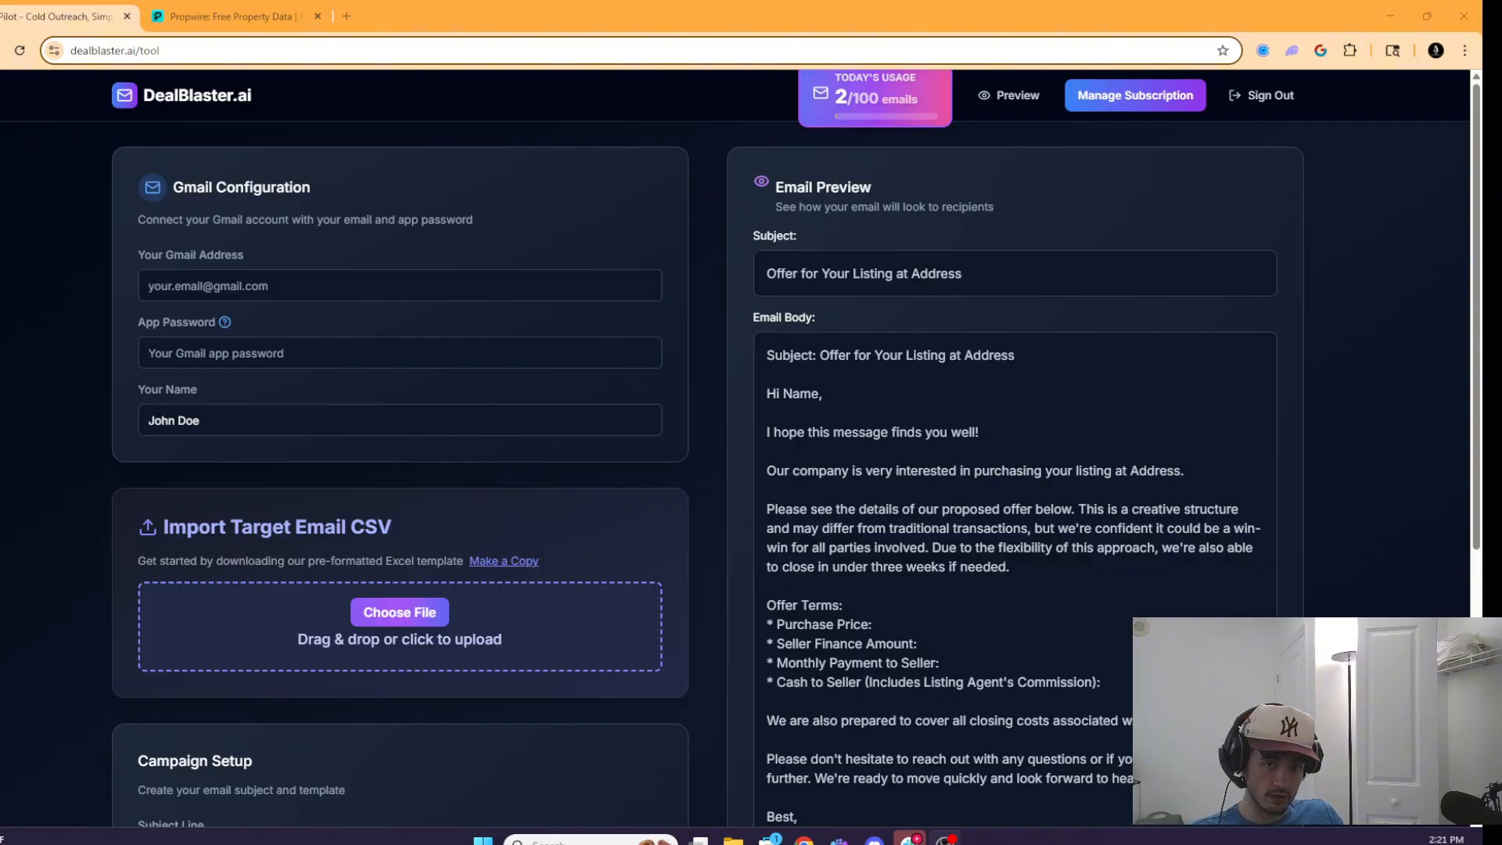
- In Propwire, run the recent 'Milwaukee, WI' location search
click(230, 14)
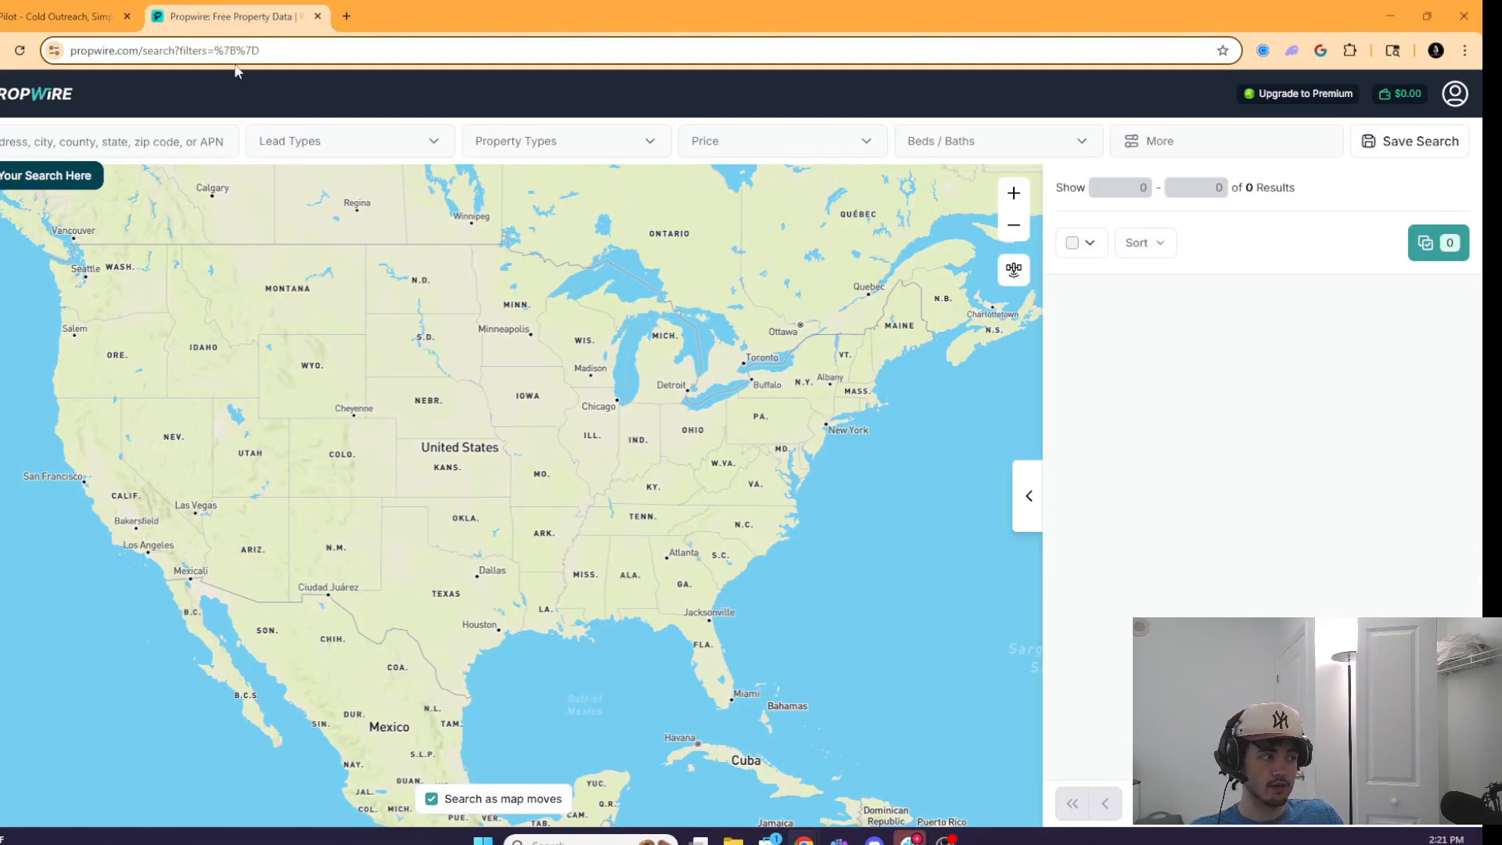
click(161, 148)
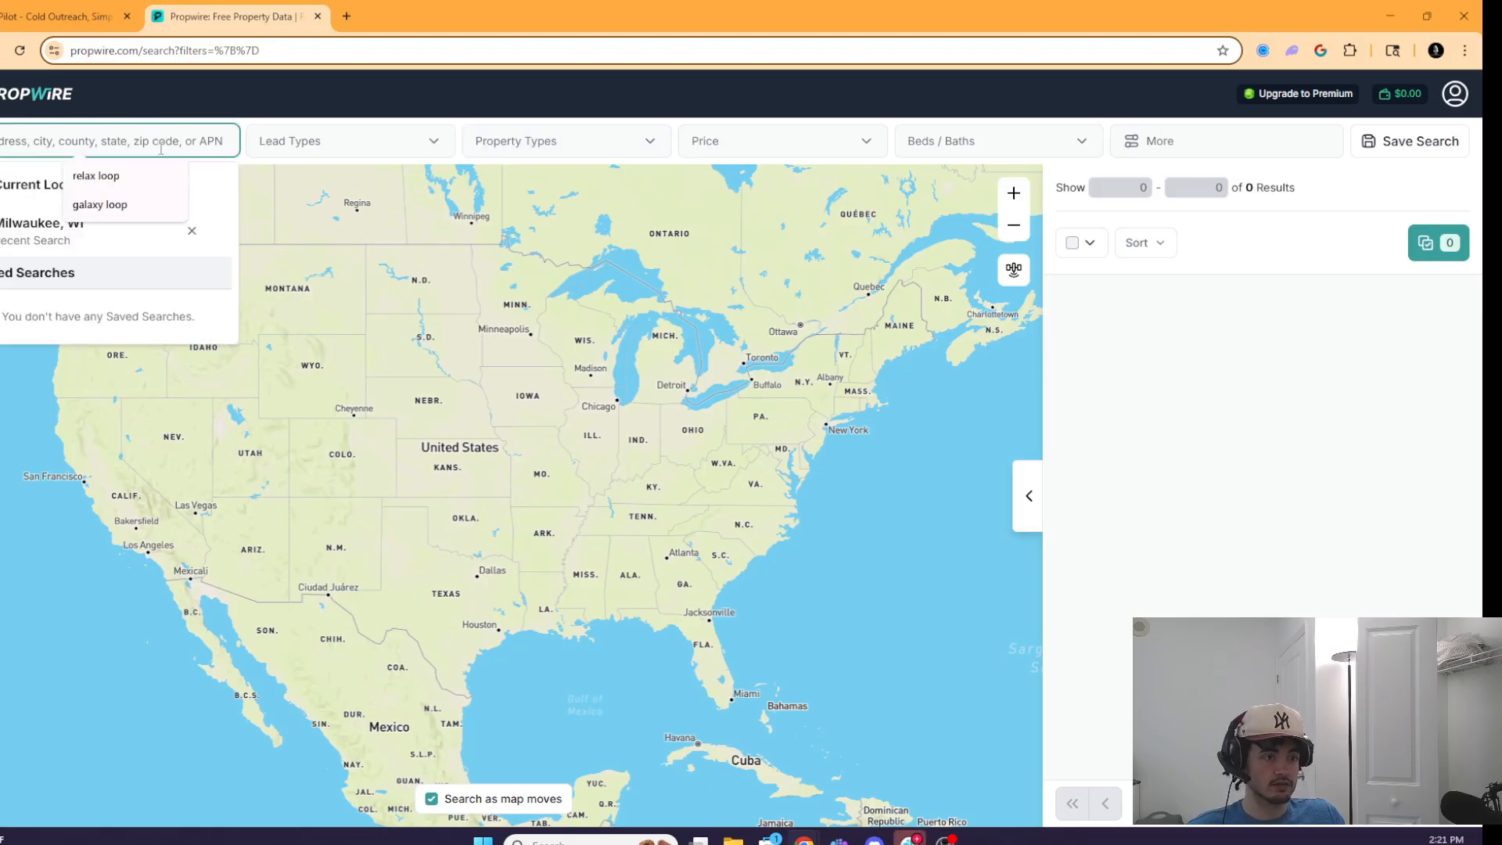
click(57, 221)
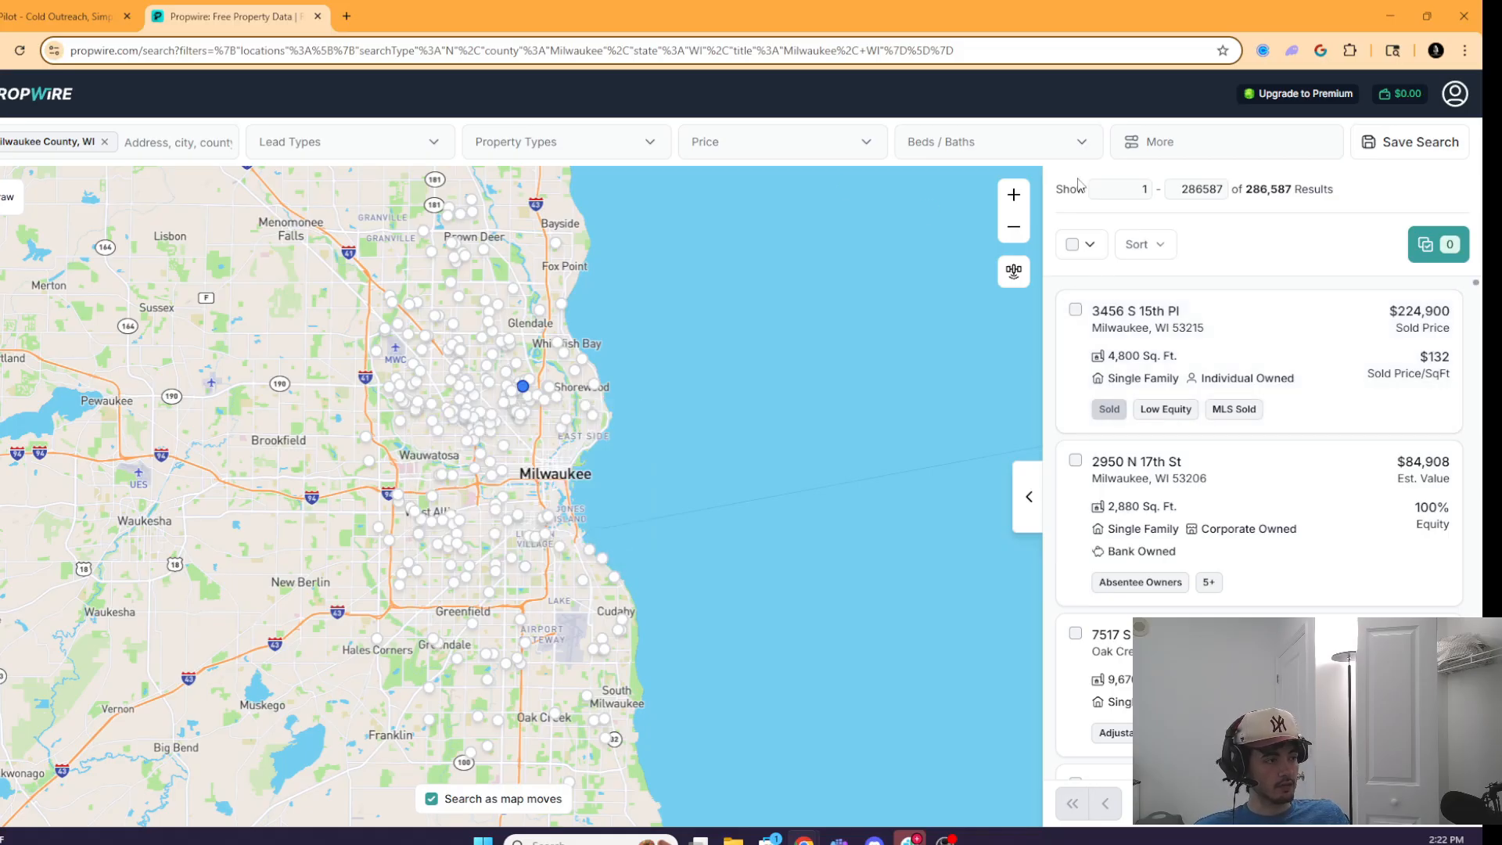
- Set the MLS Status filter to Active under More Filters
click(1177, 143)
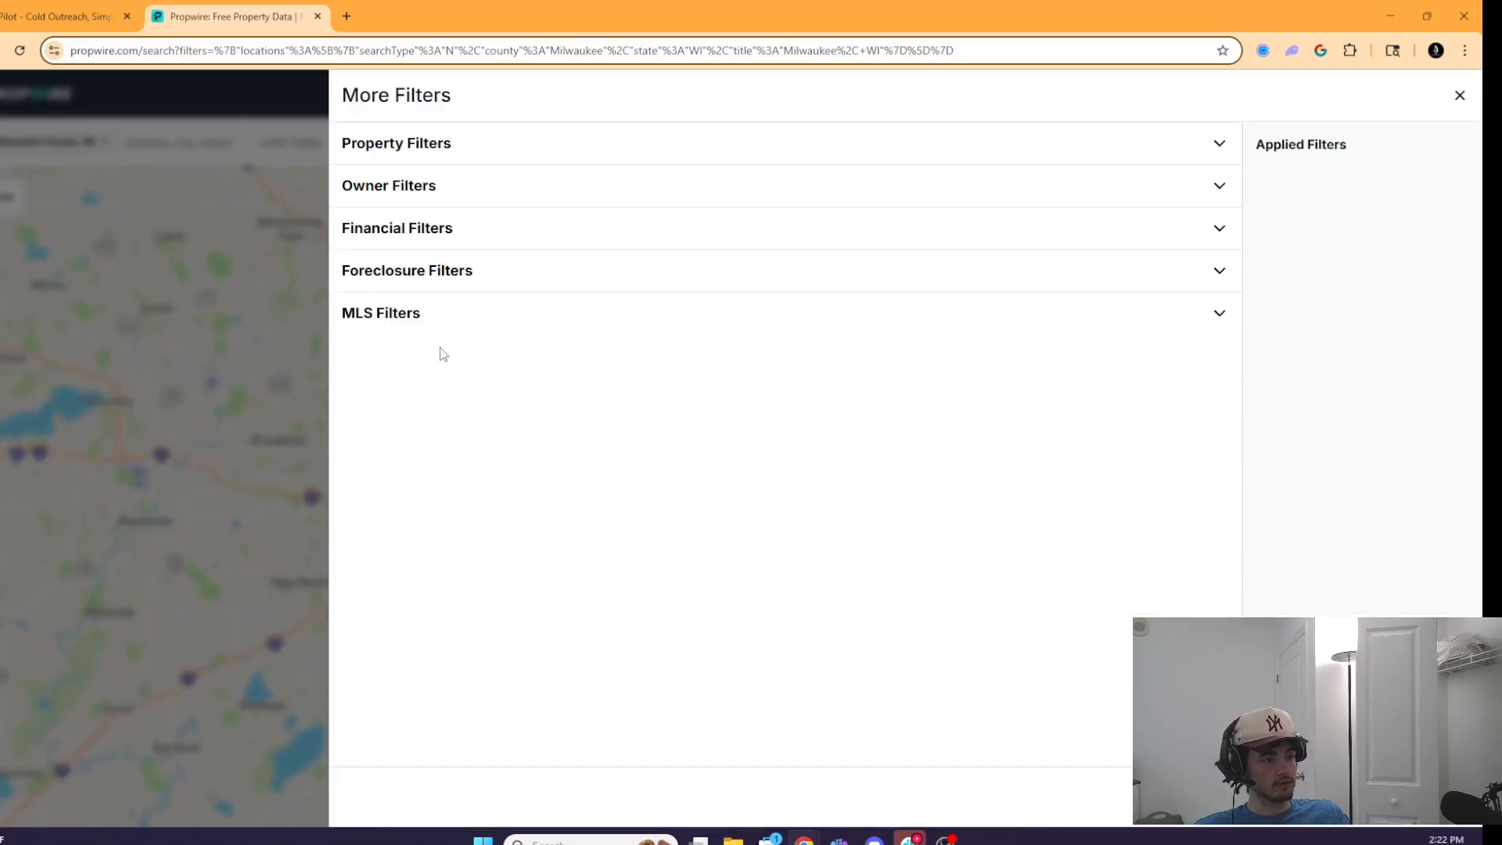
click(745, 313)
click(406, 393)
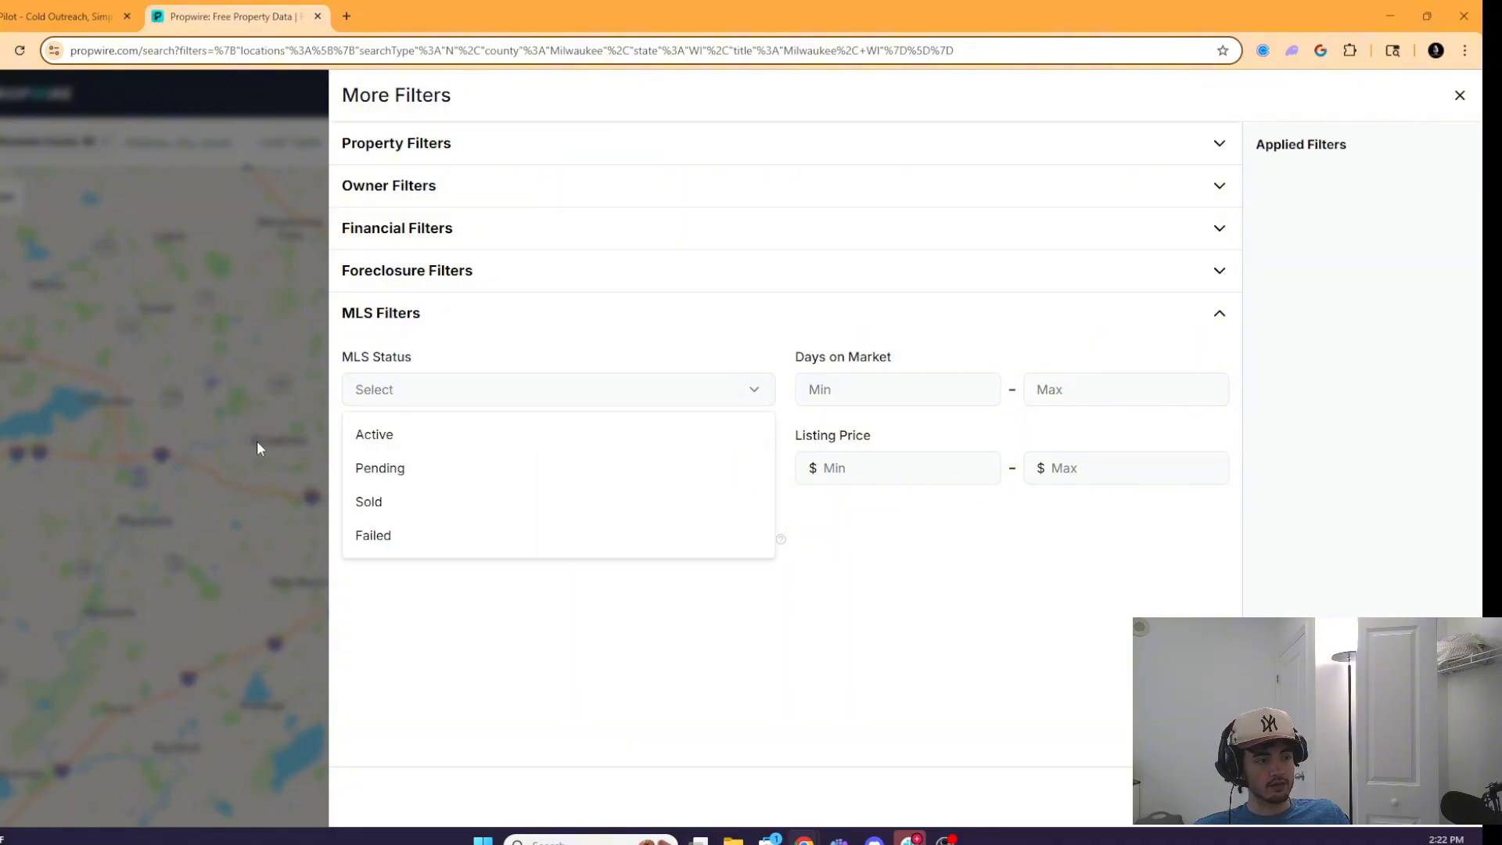
click(361, 433)
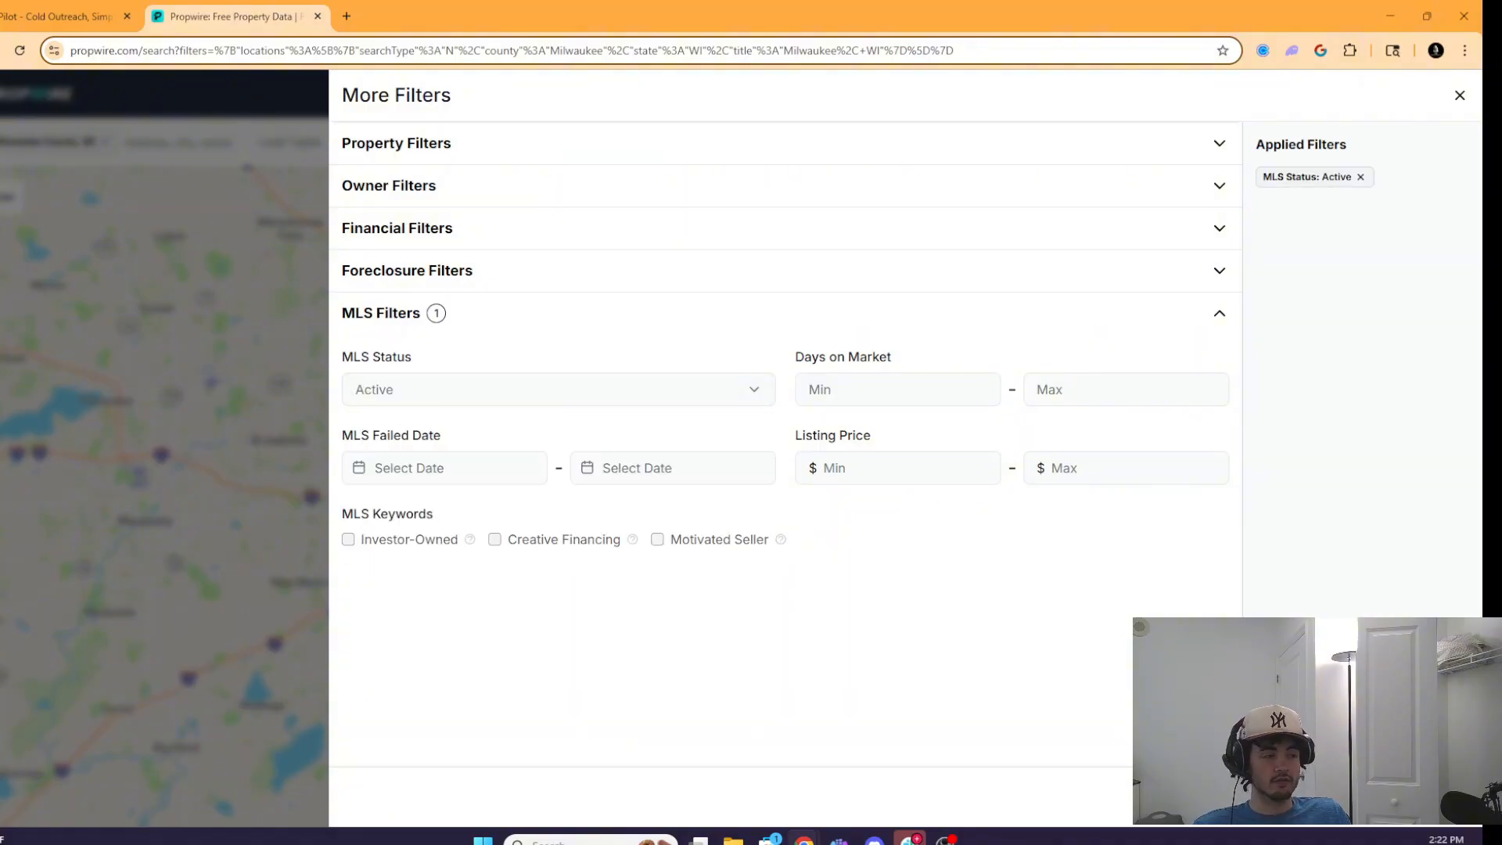
- Look over the Property, Financial and MLS filter sections, then apply the filters, leaving 527 properties
click(899, 387)
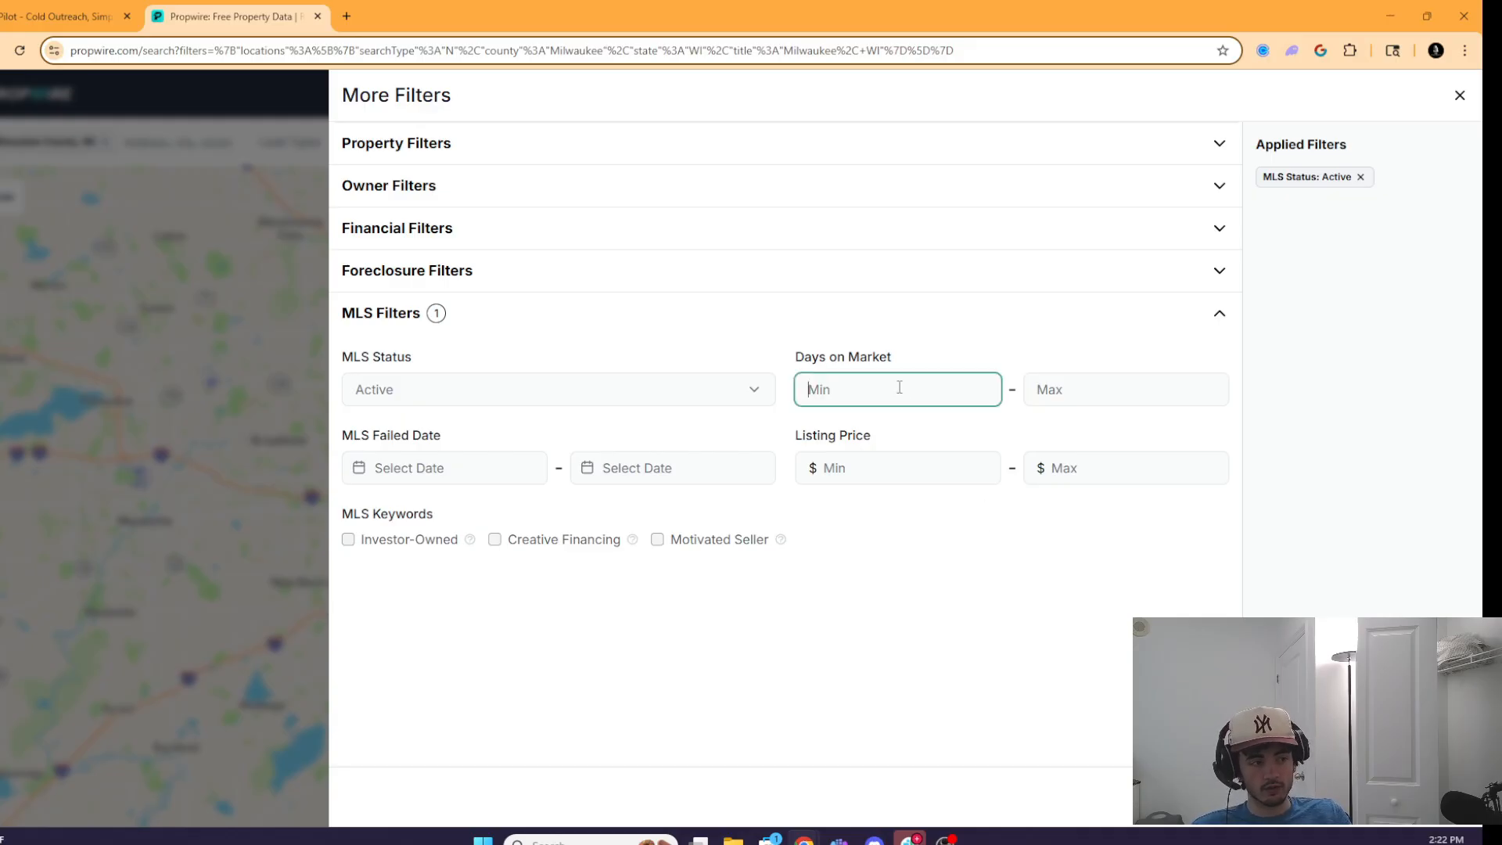
click(482, 147)
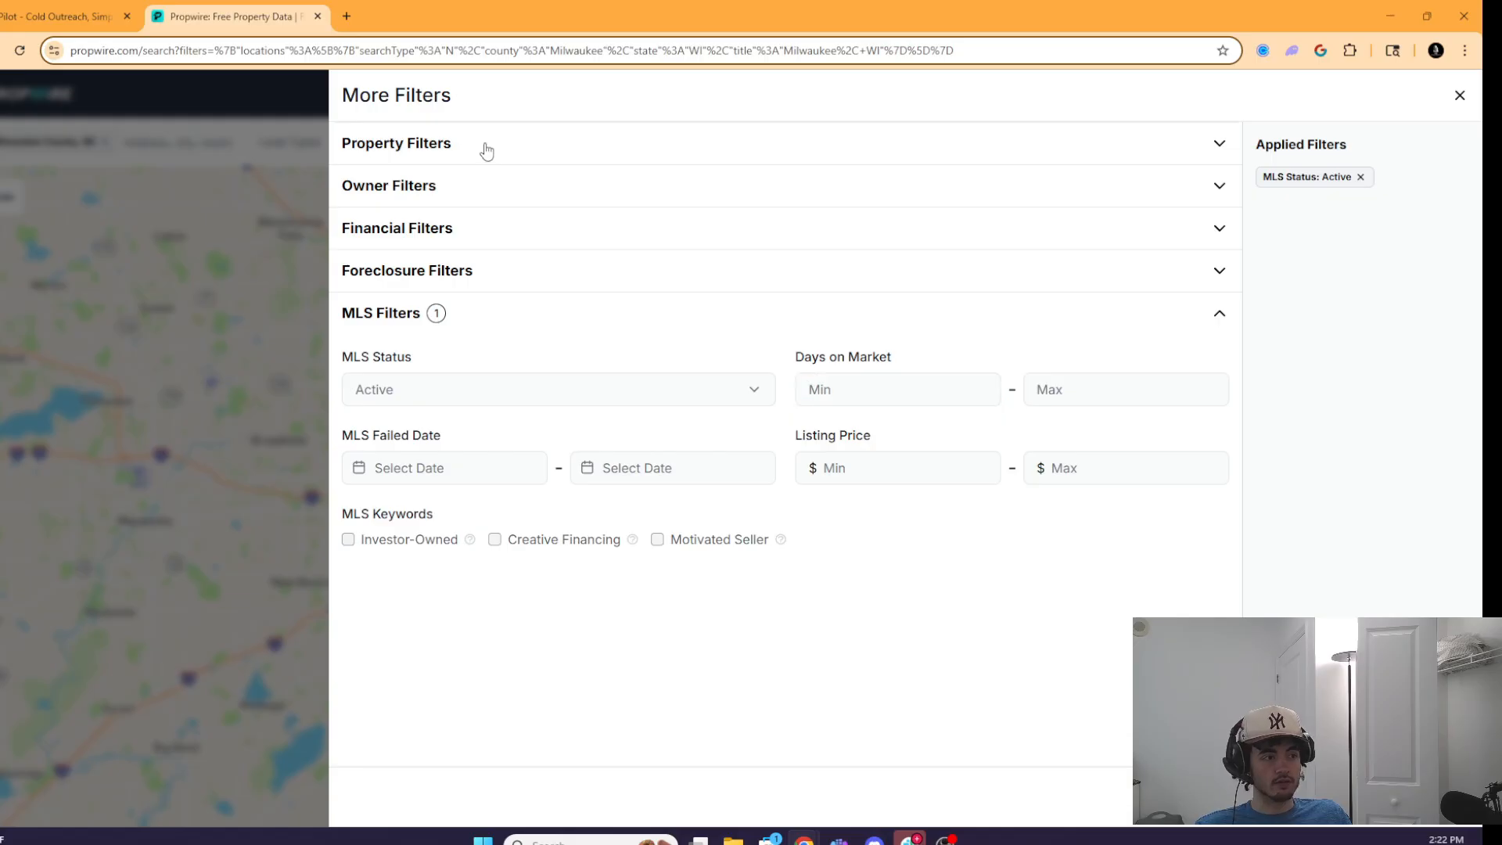
click(482, 147)
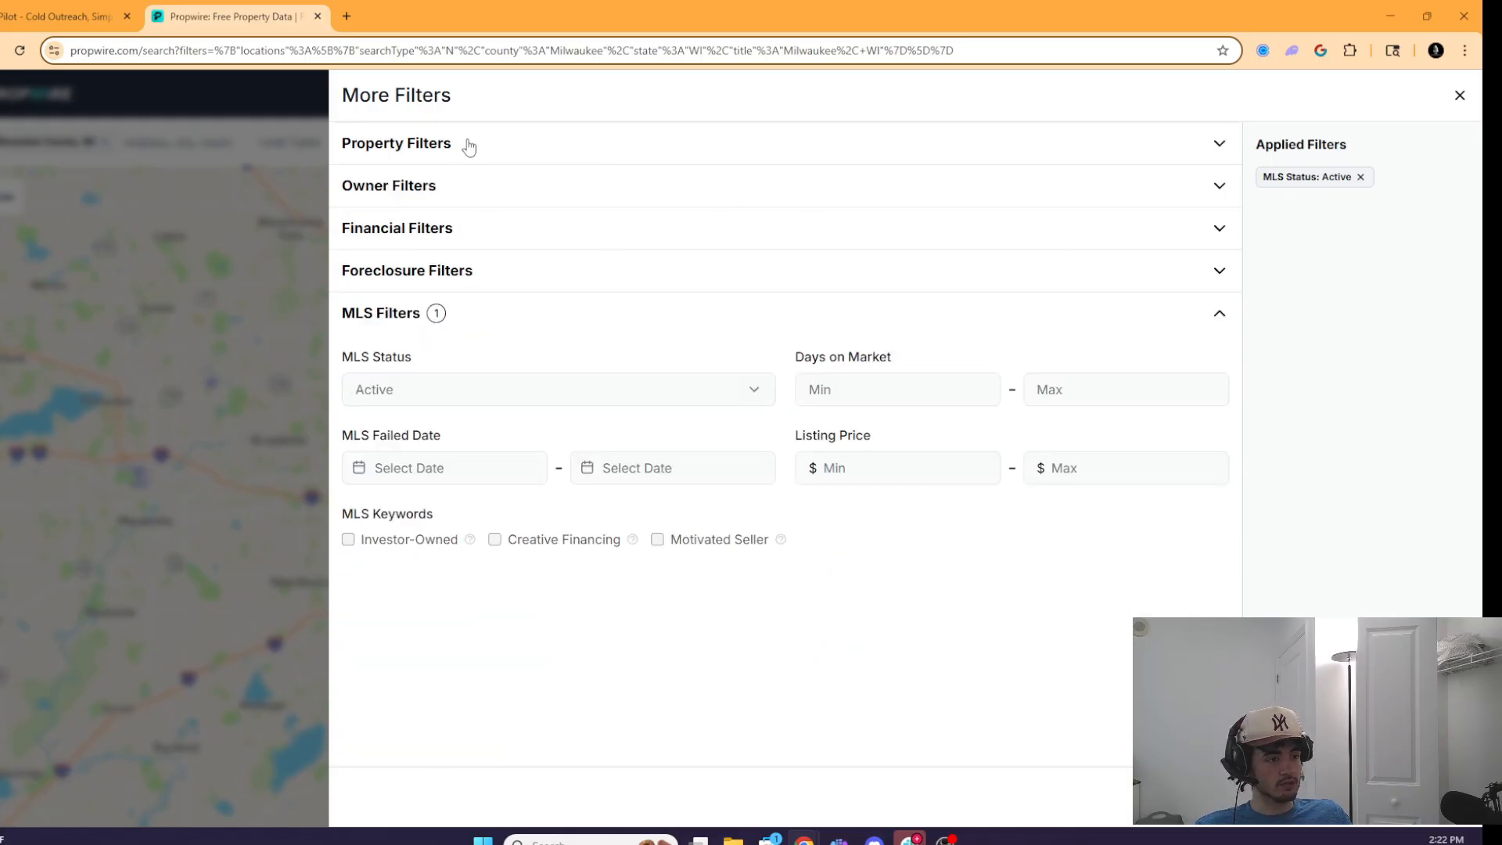
click(434, 244)
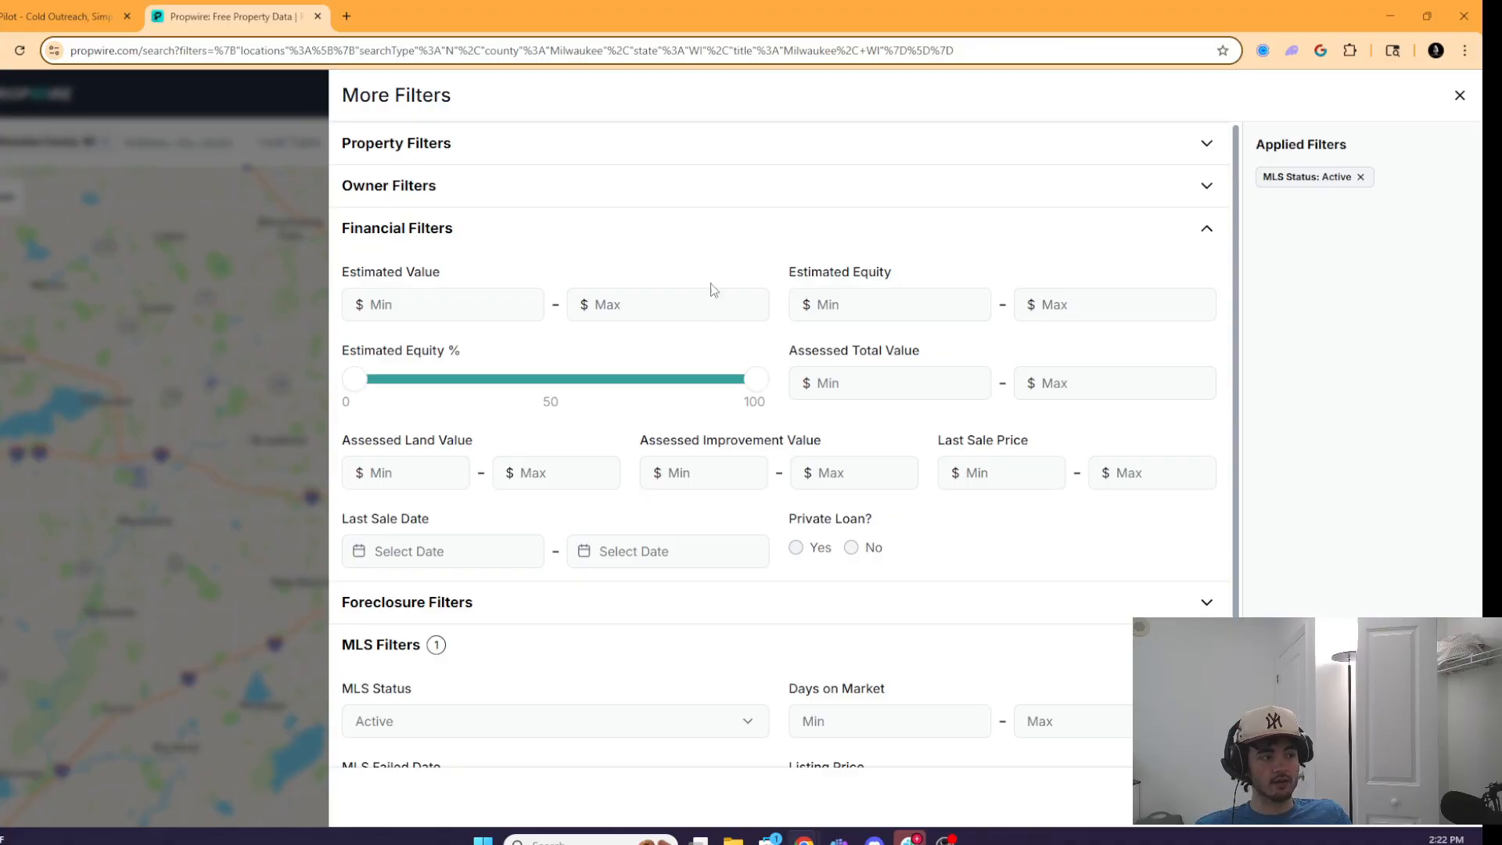
click(452, 234)
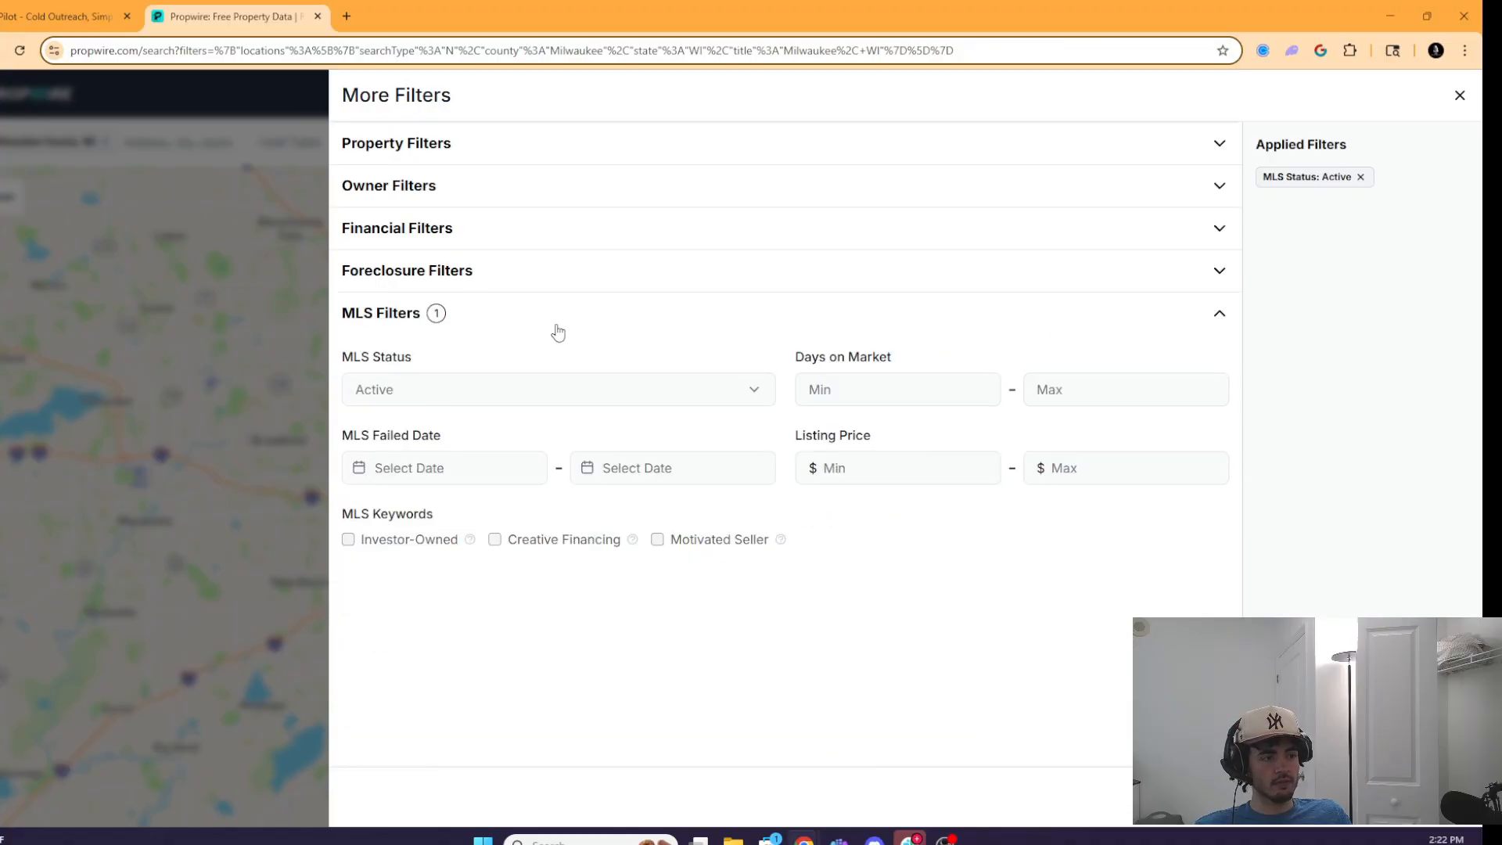
click(1098, 470)
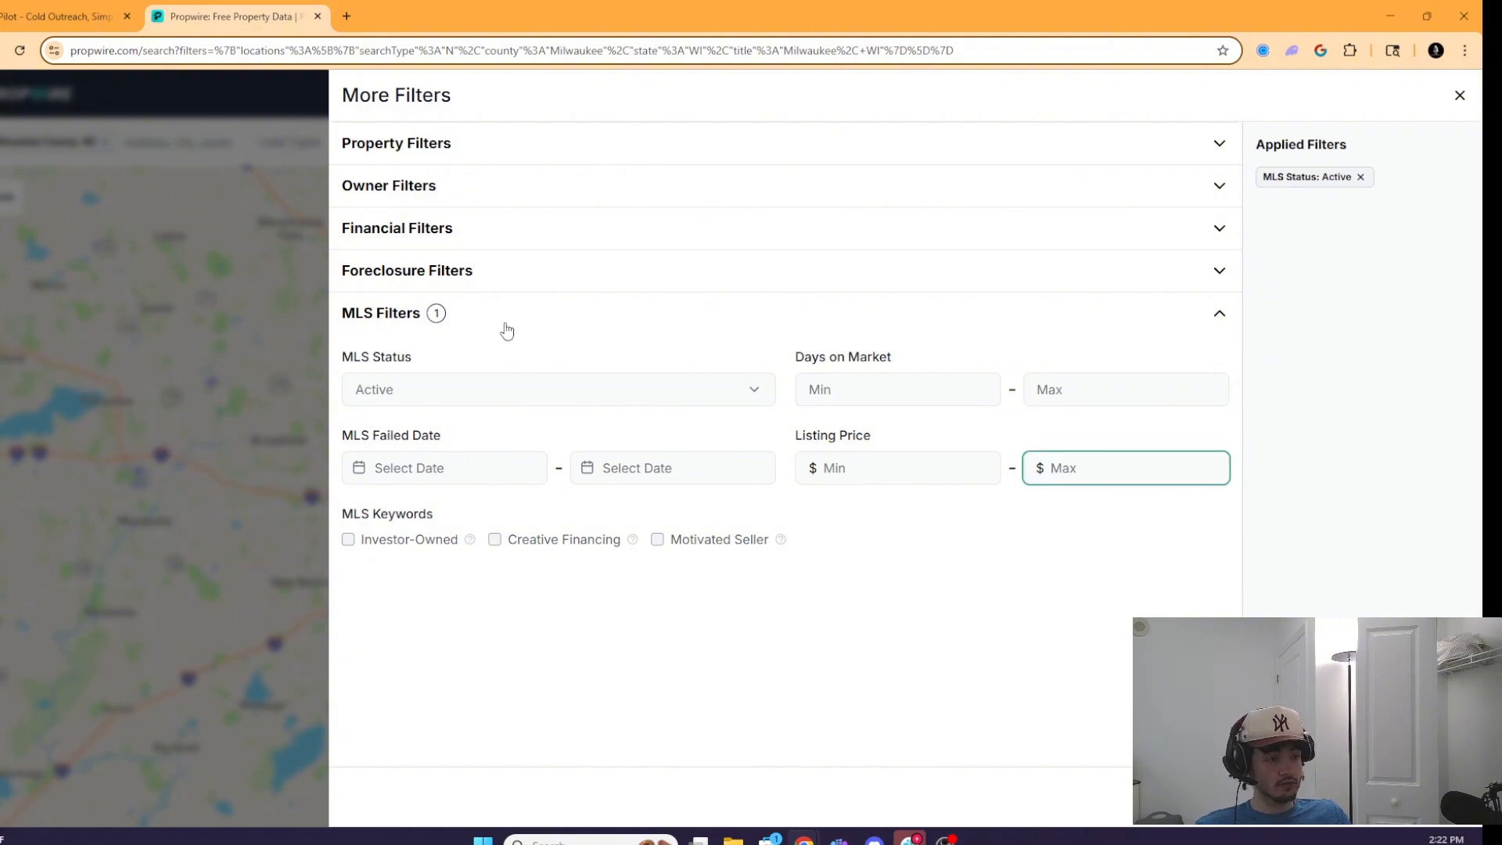
click(845, 317)
click(674, 333)
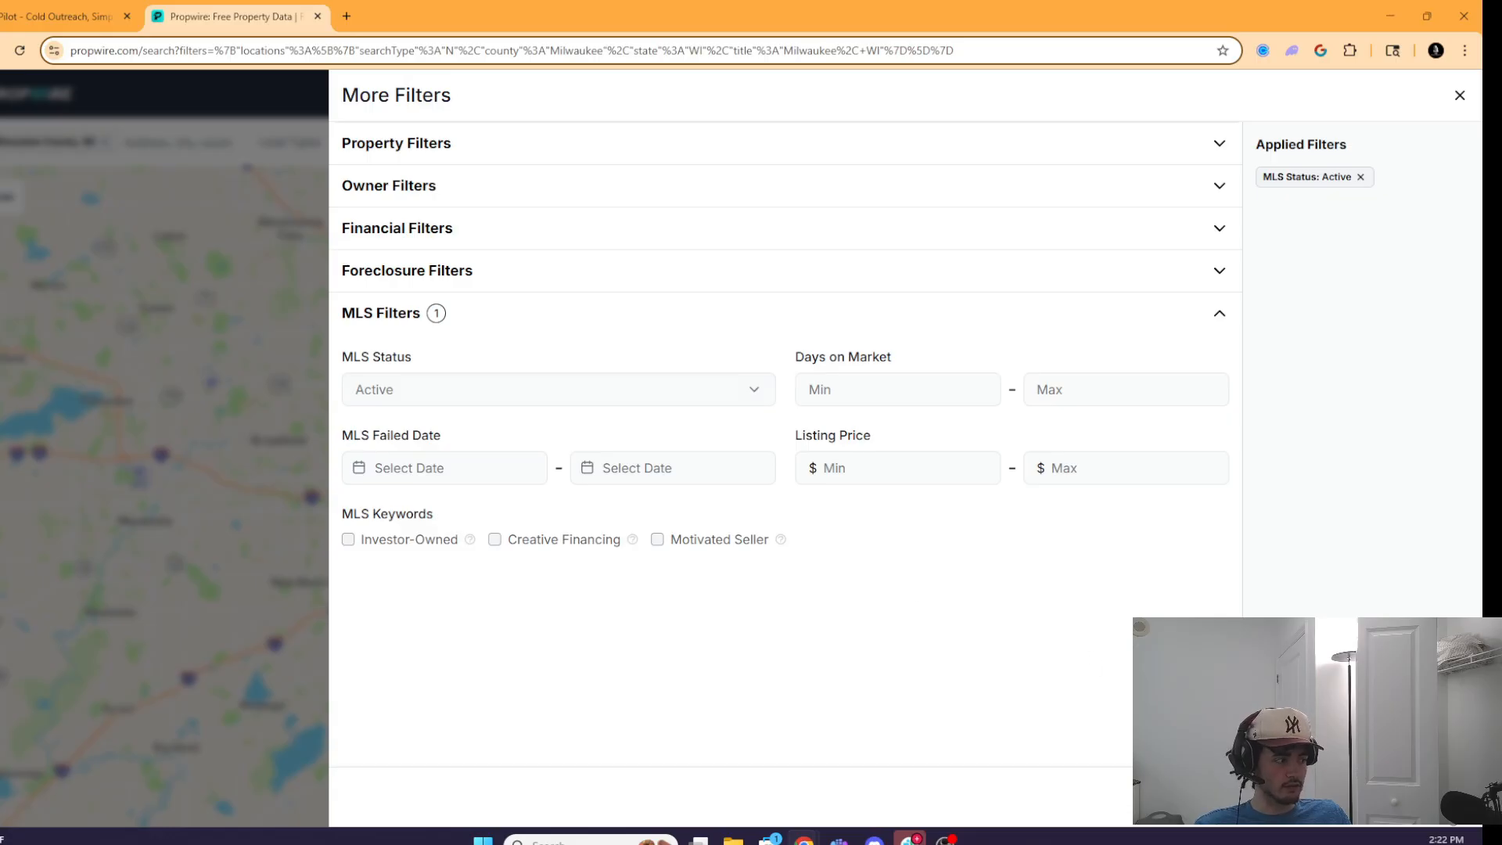
click(1408, 797)
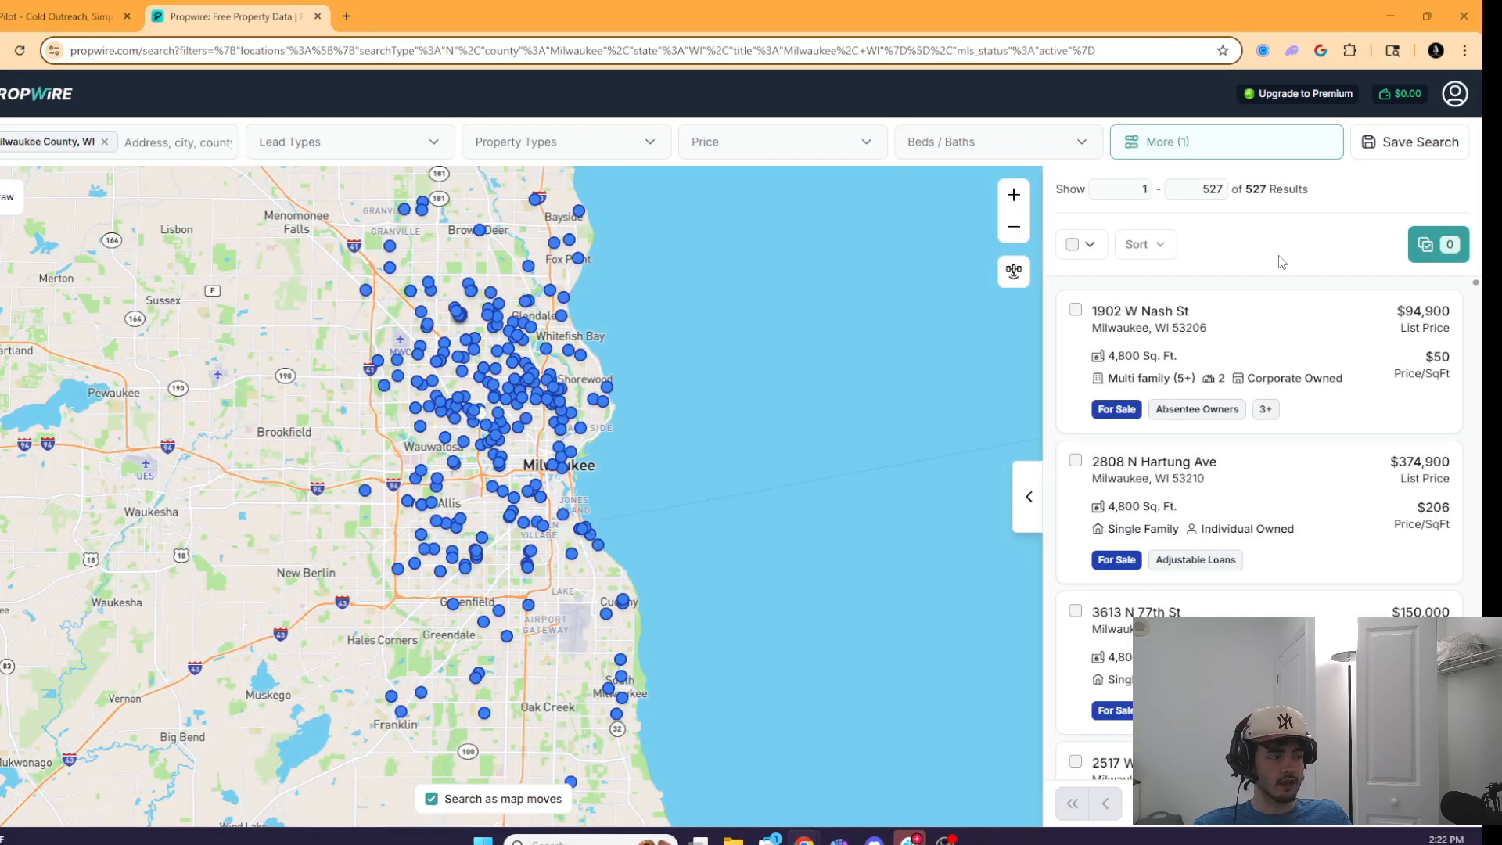
double_click(1272, 190)
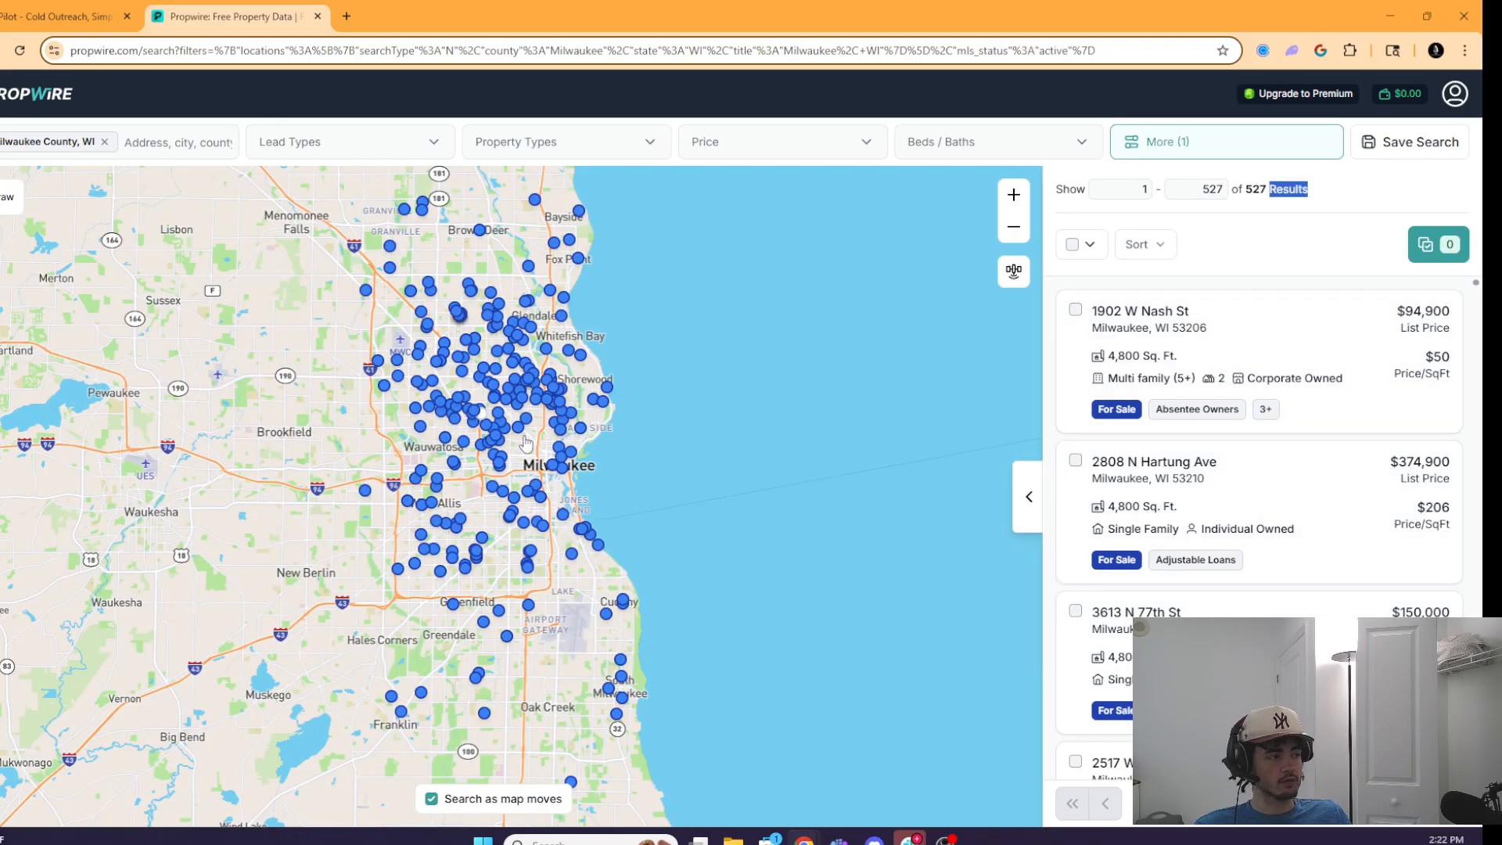
click(1185, 454)
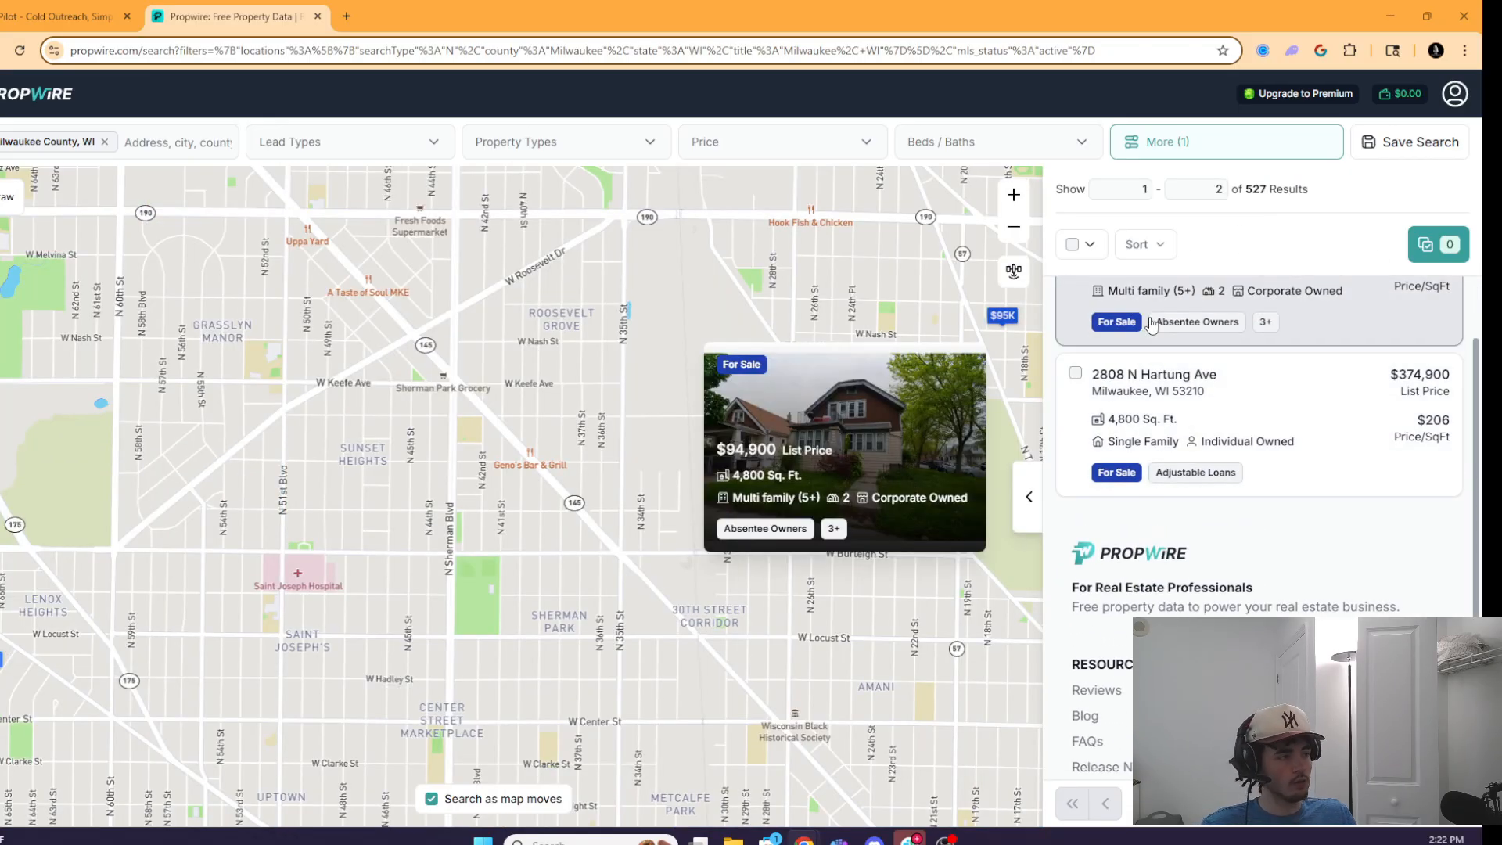
click(1072, 245)
click(1090, 249)
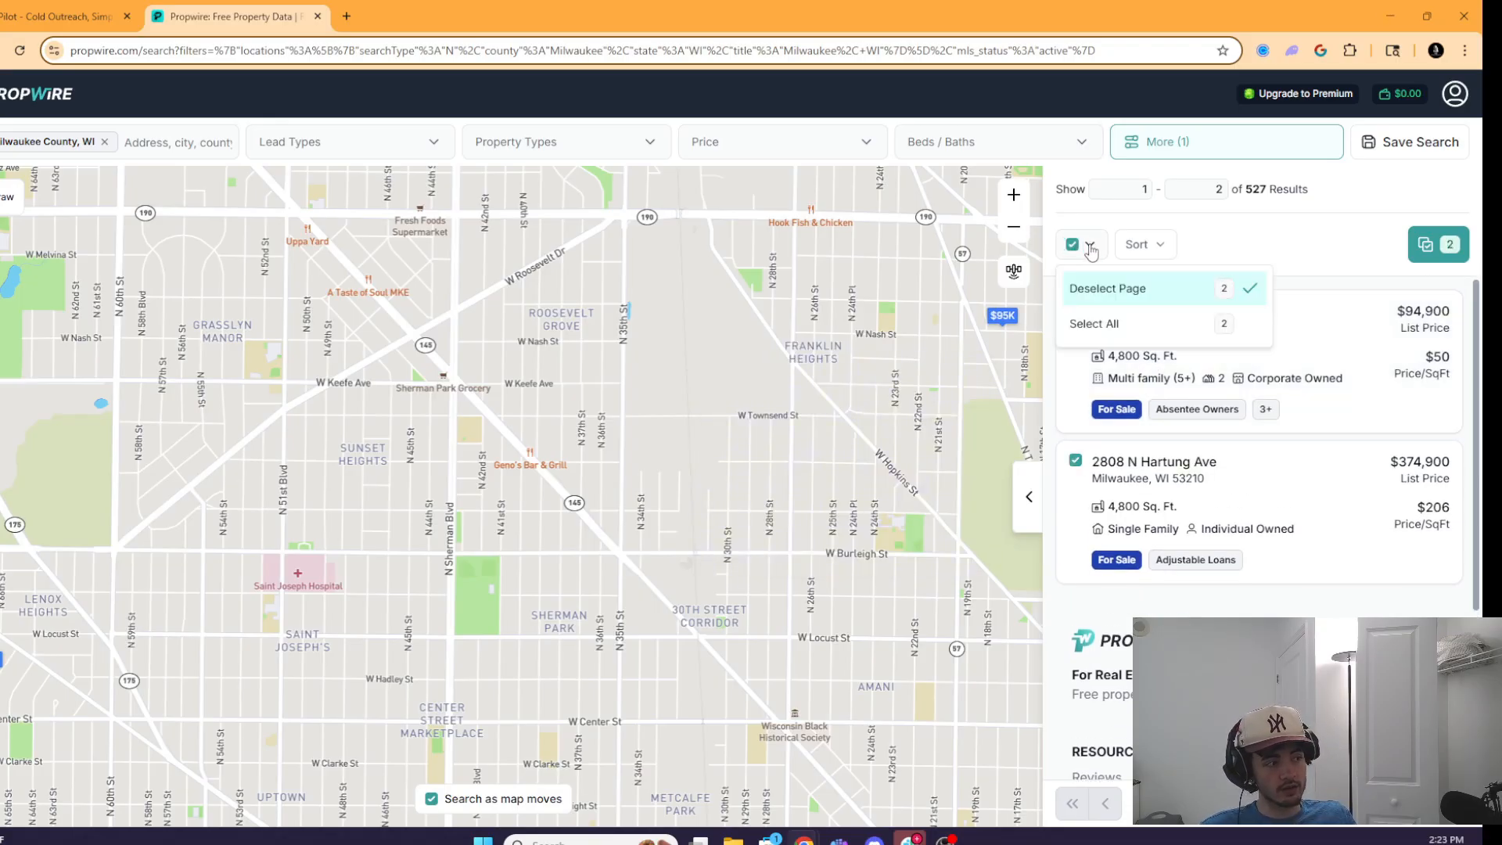
click(1130, 321)
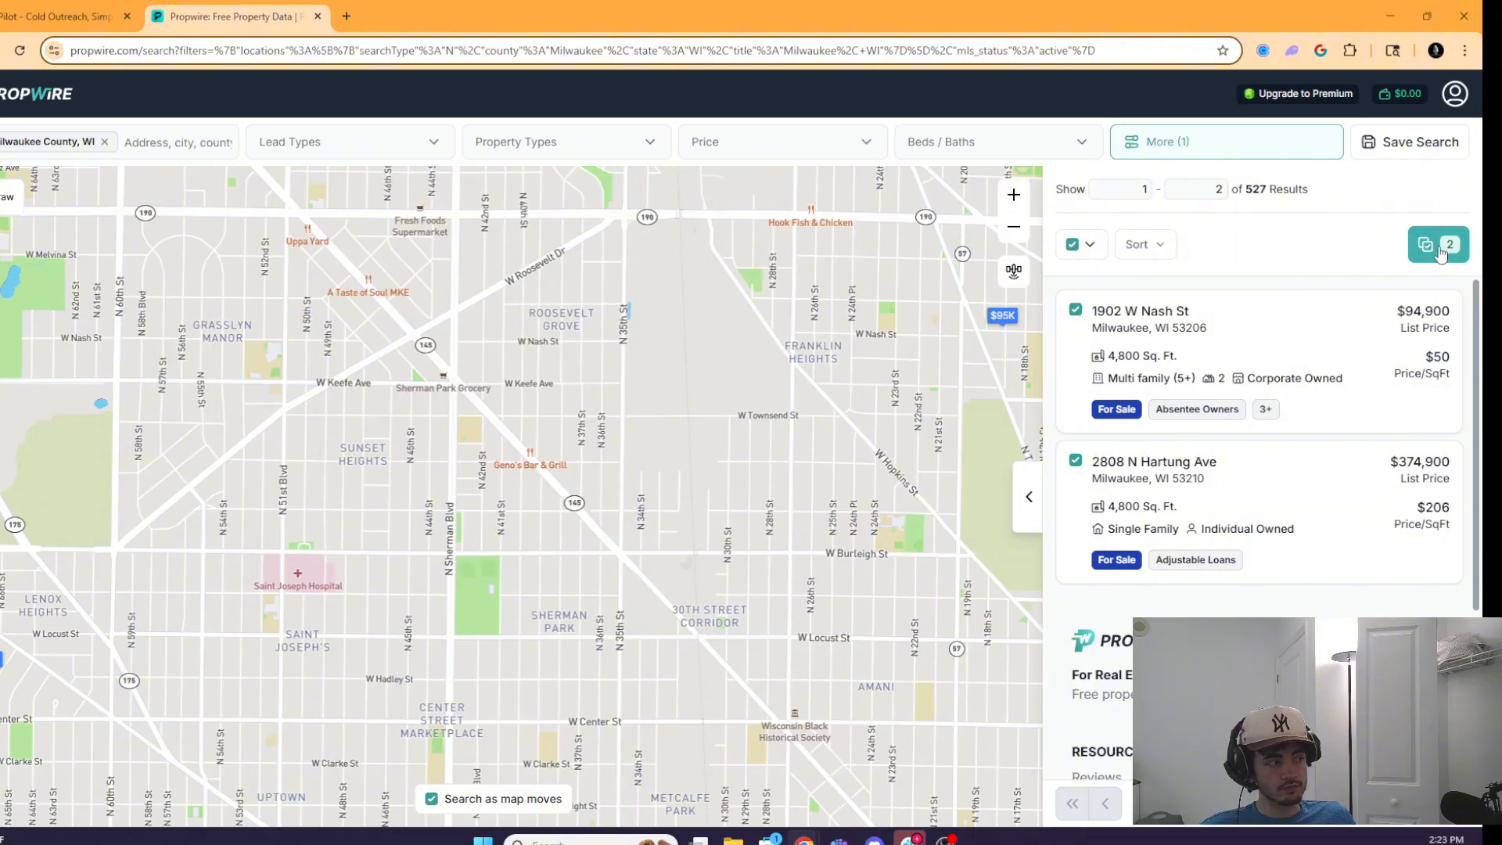
click(1439, 245)
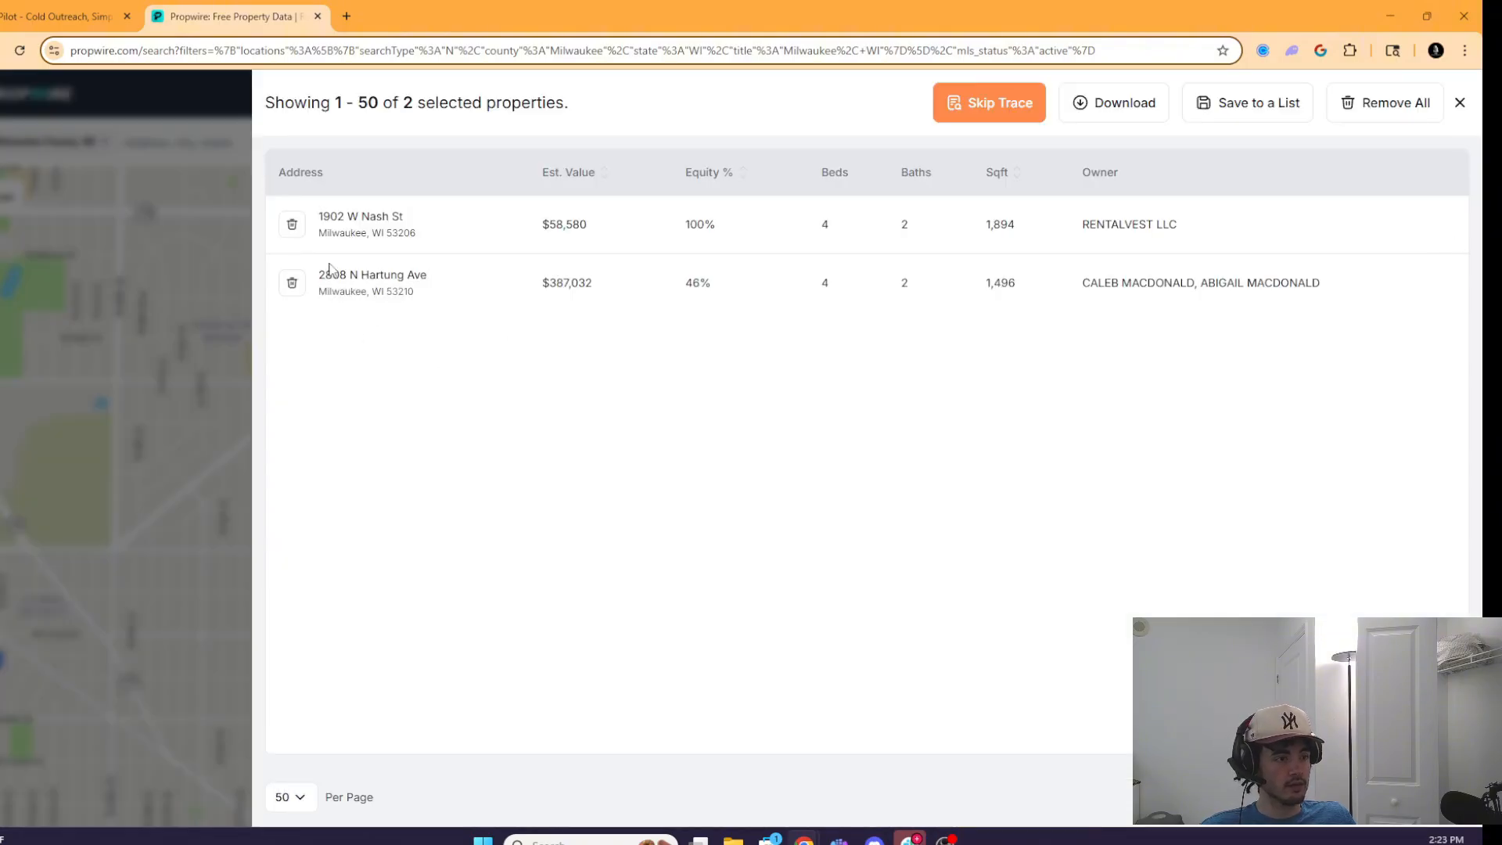
- Export the 2 properties as a CSV with MLS Listing Details, no skip trace, then open My Activity
click(1113, 108)
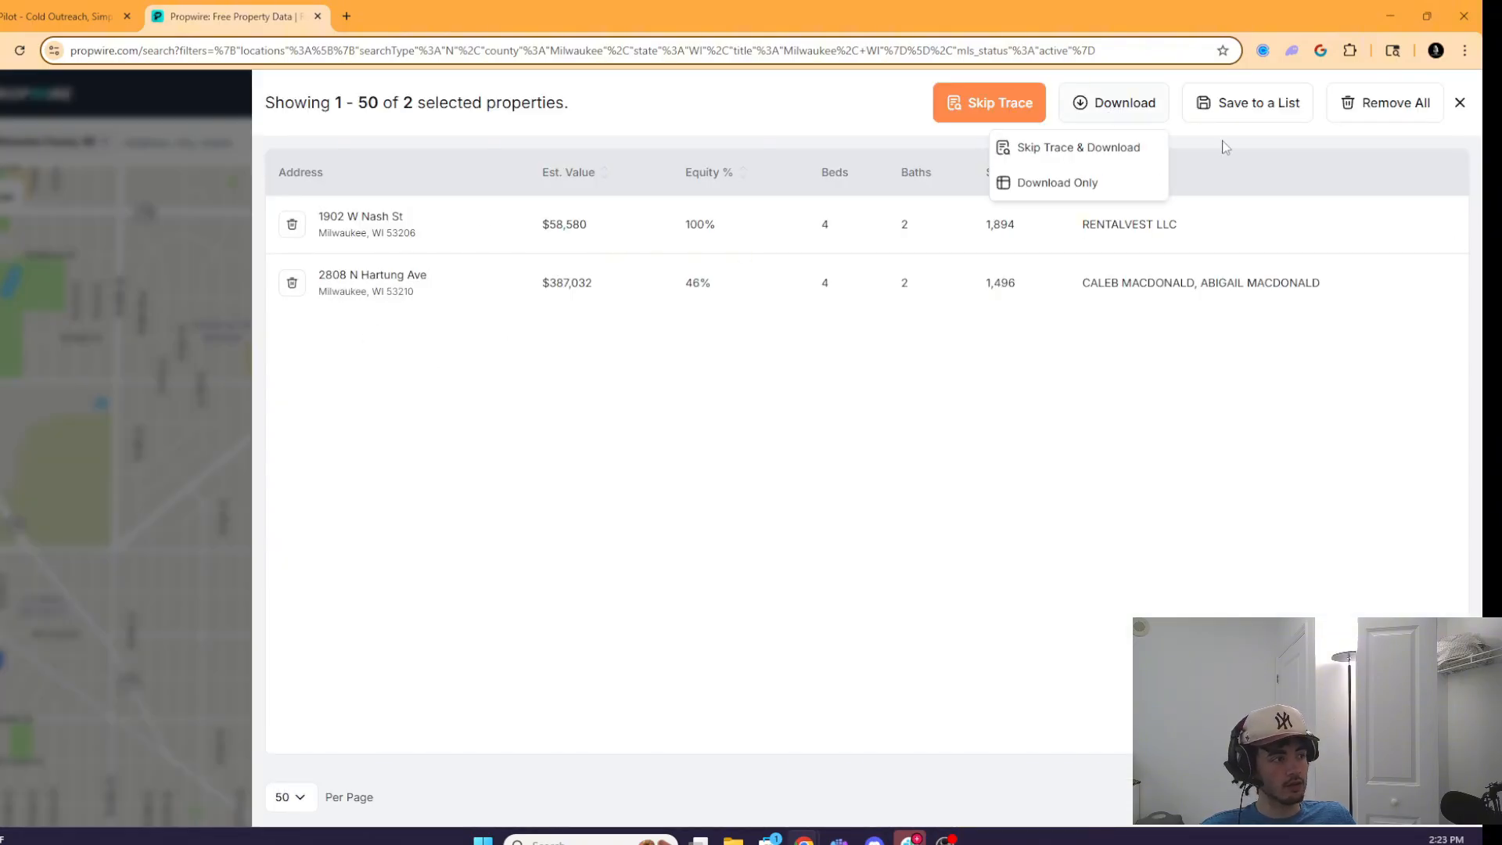
click(1046, 184)
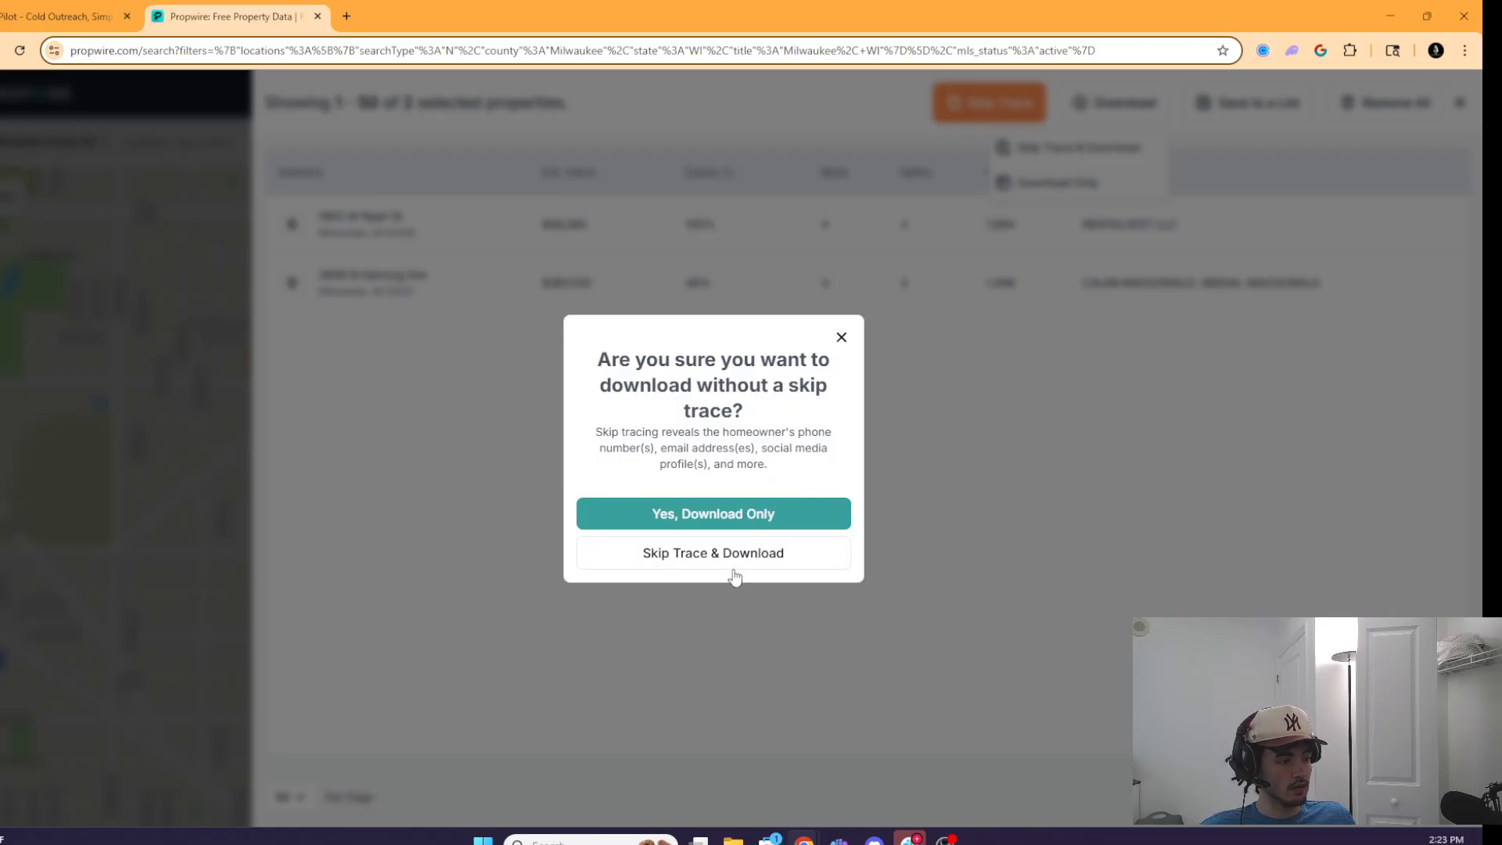
click(697, 518)
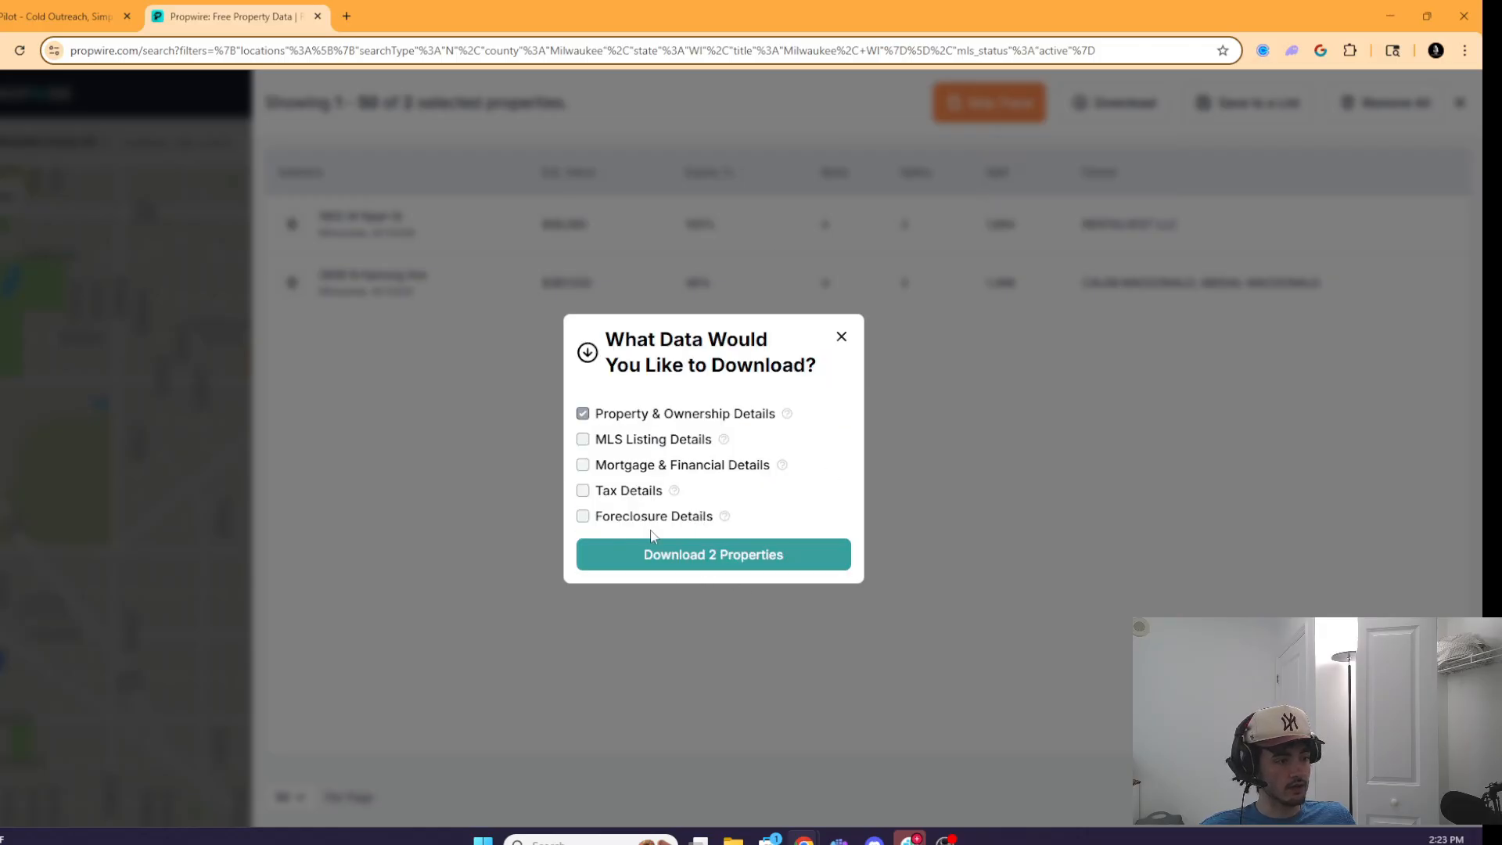
click(583, 441)
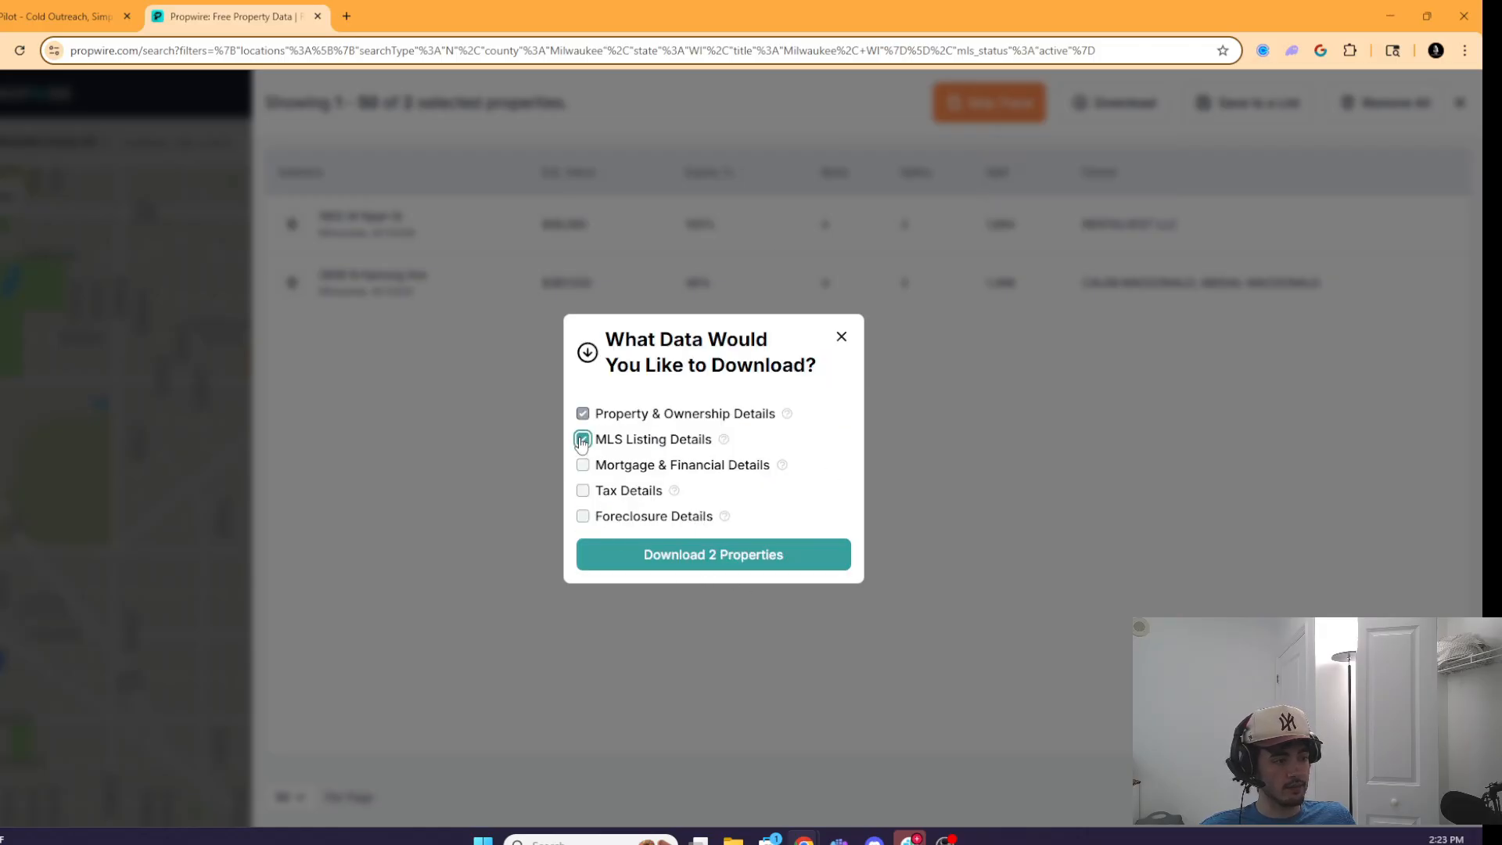
click(677, 558)
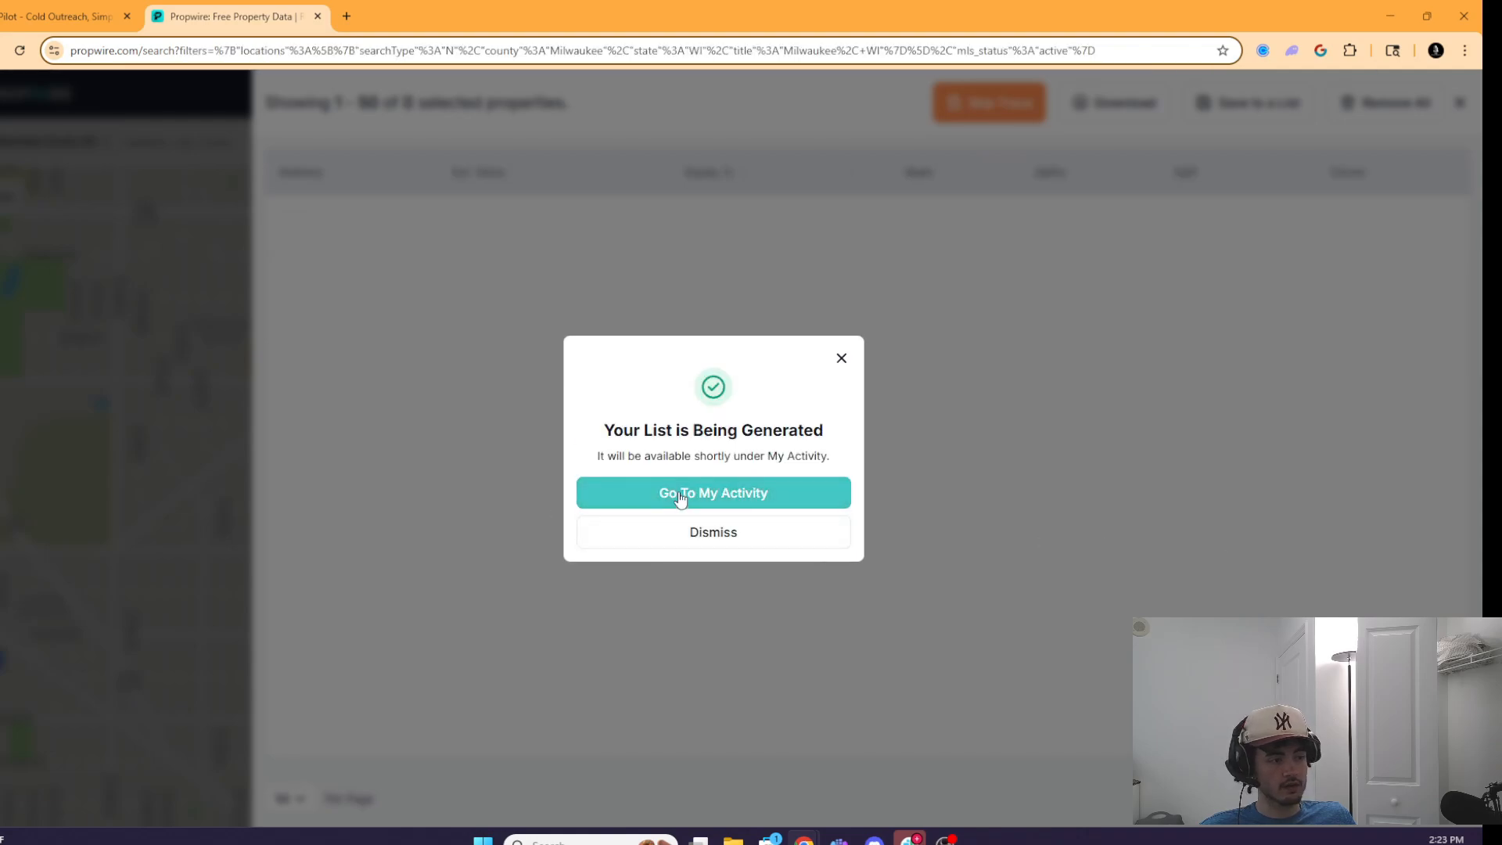
click(692, 500)
mouse_move(144, 359)
mouse_down()
mouse_move(275, 360)
mouse_move(161, 364)
mouse_up()
- Download the ready 2-property CSV export from My Activity and open it in Excel
click(175, 428)
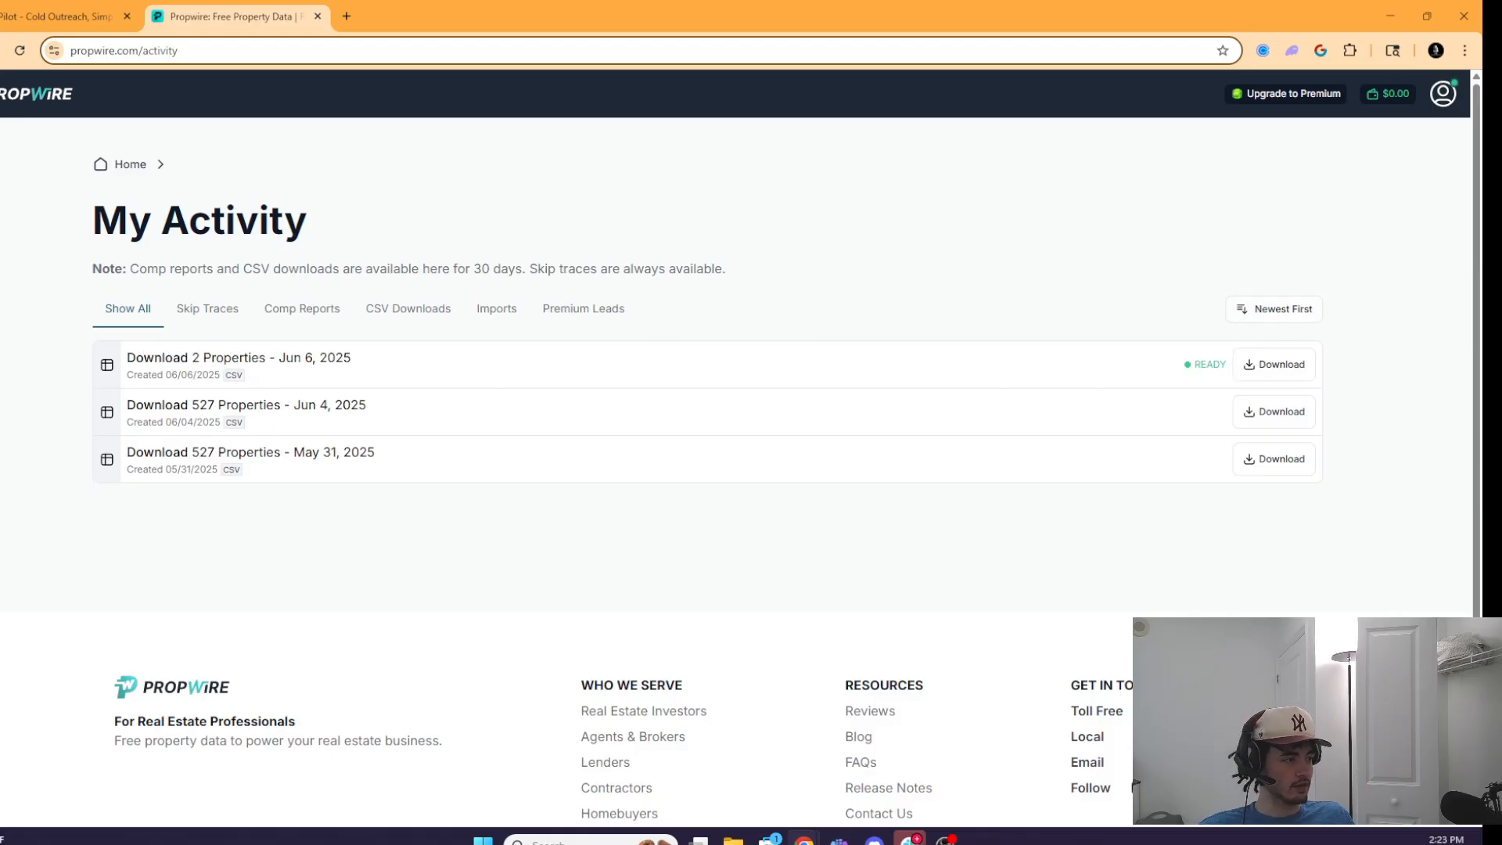
click(1274, 367)
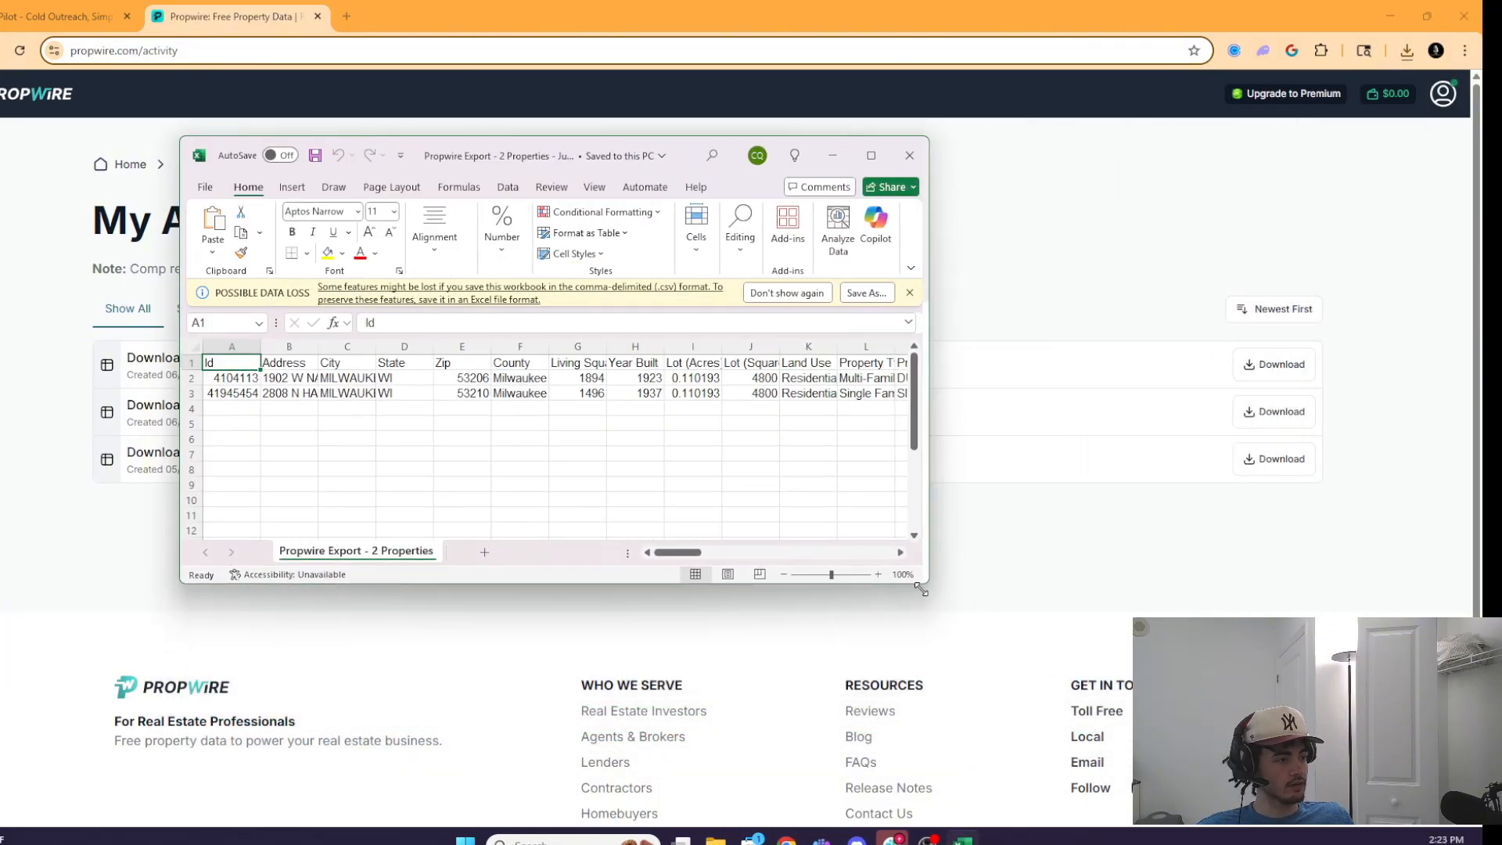
drag(664, 147, 673, 148)
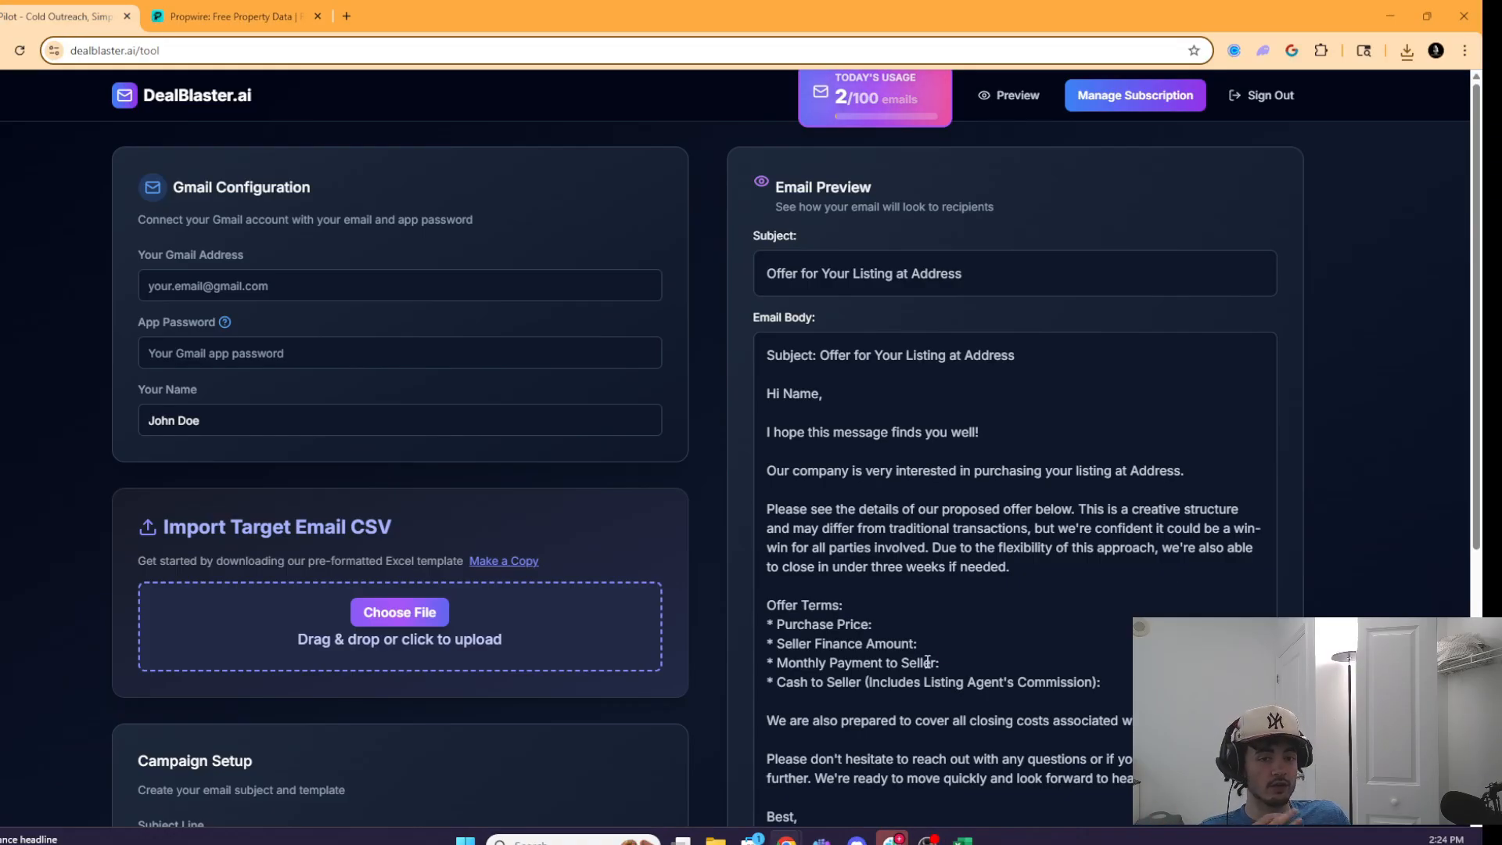
- Open the Deal Blaster CSV Template1 sheet and scroll across its FILL YOUR DATA and DON'T EDIT columns
click(526, 561)
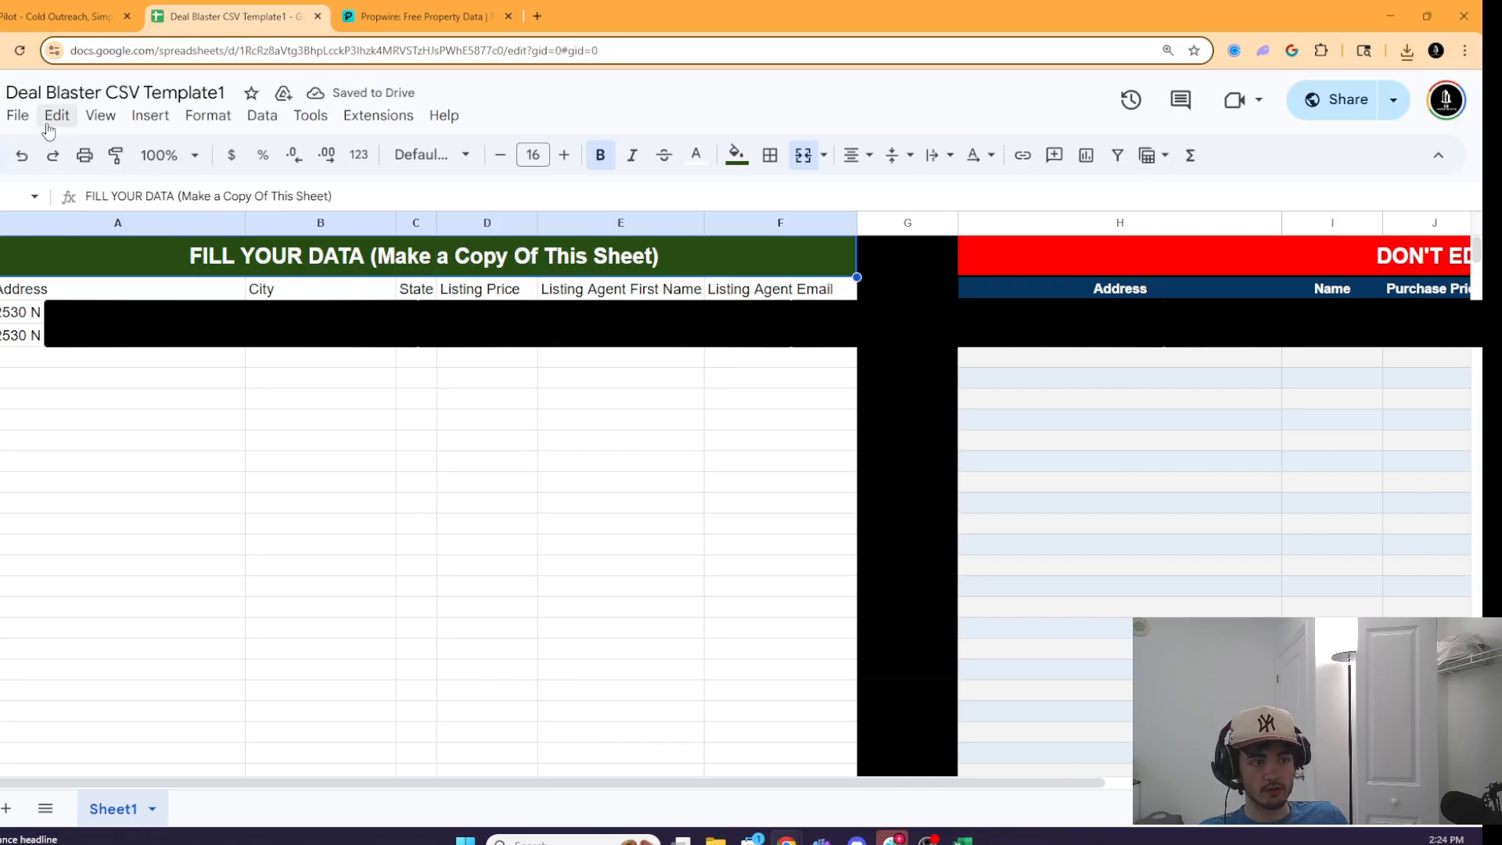
click(18, 116)
click(208, 116)
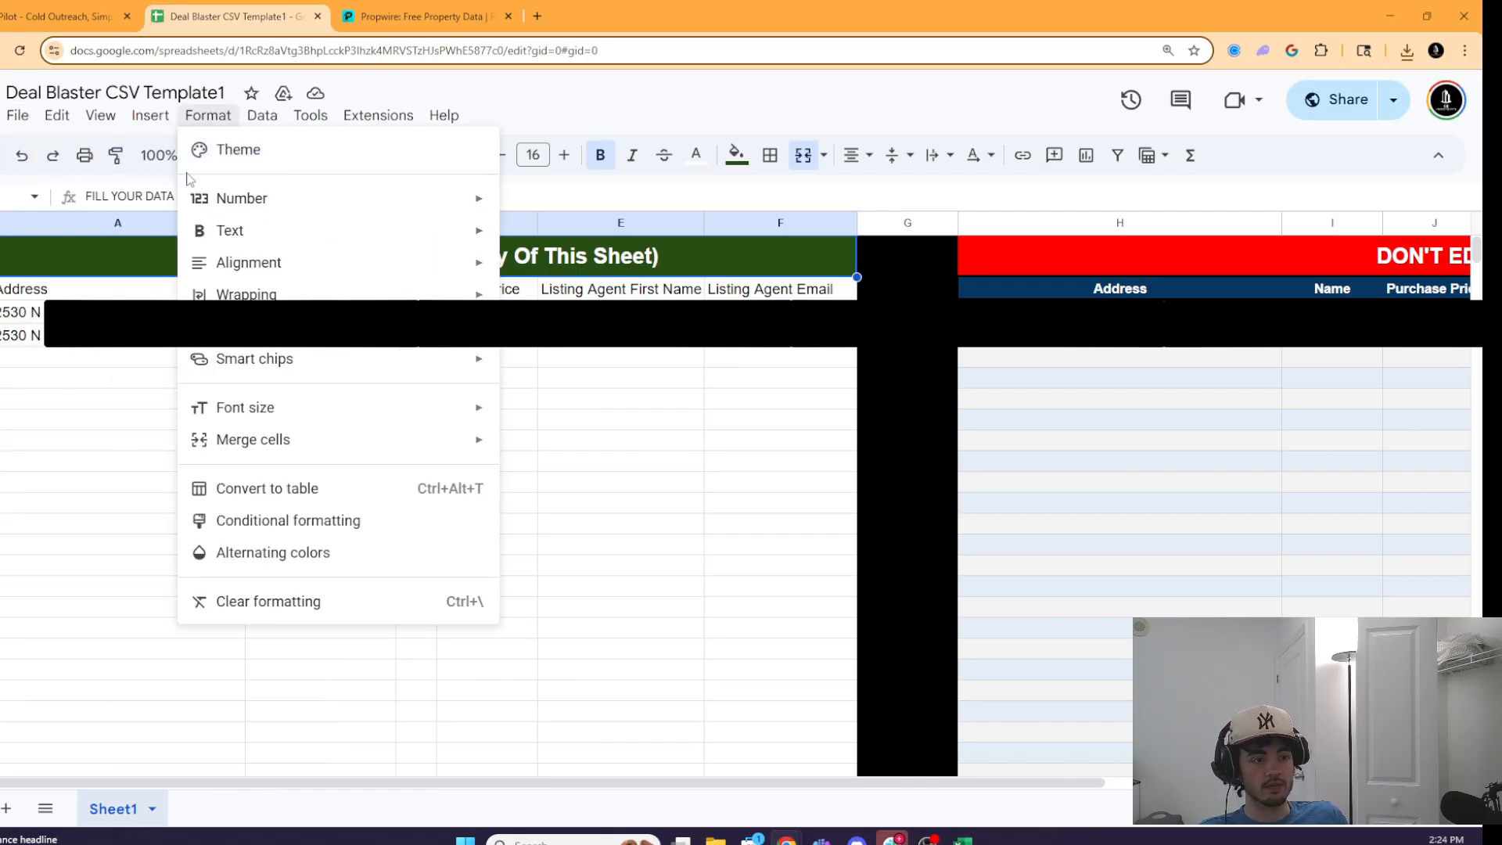
click(86, 504)
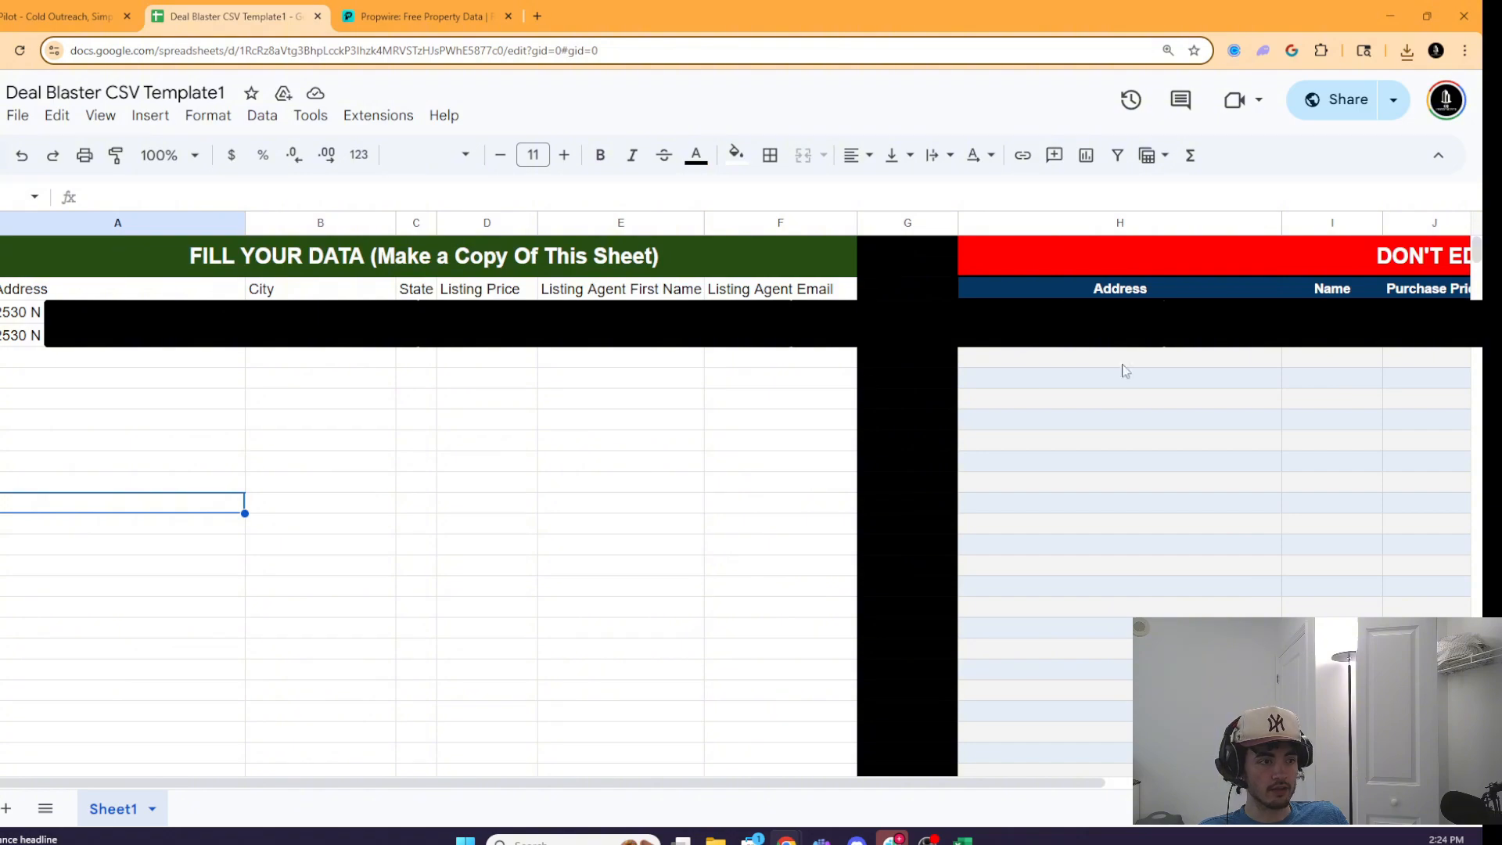
click(17, 116)
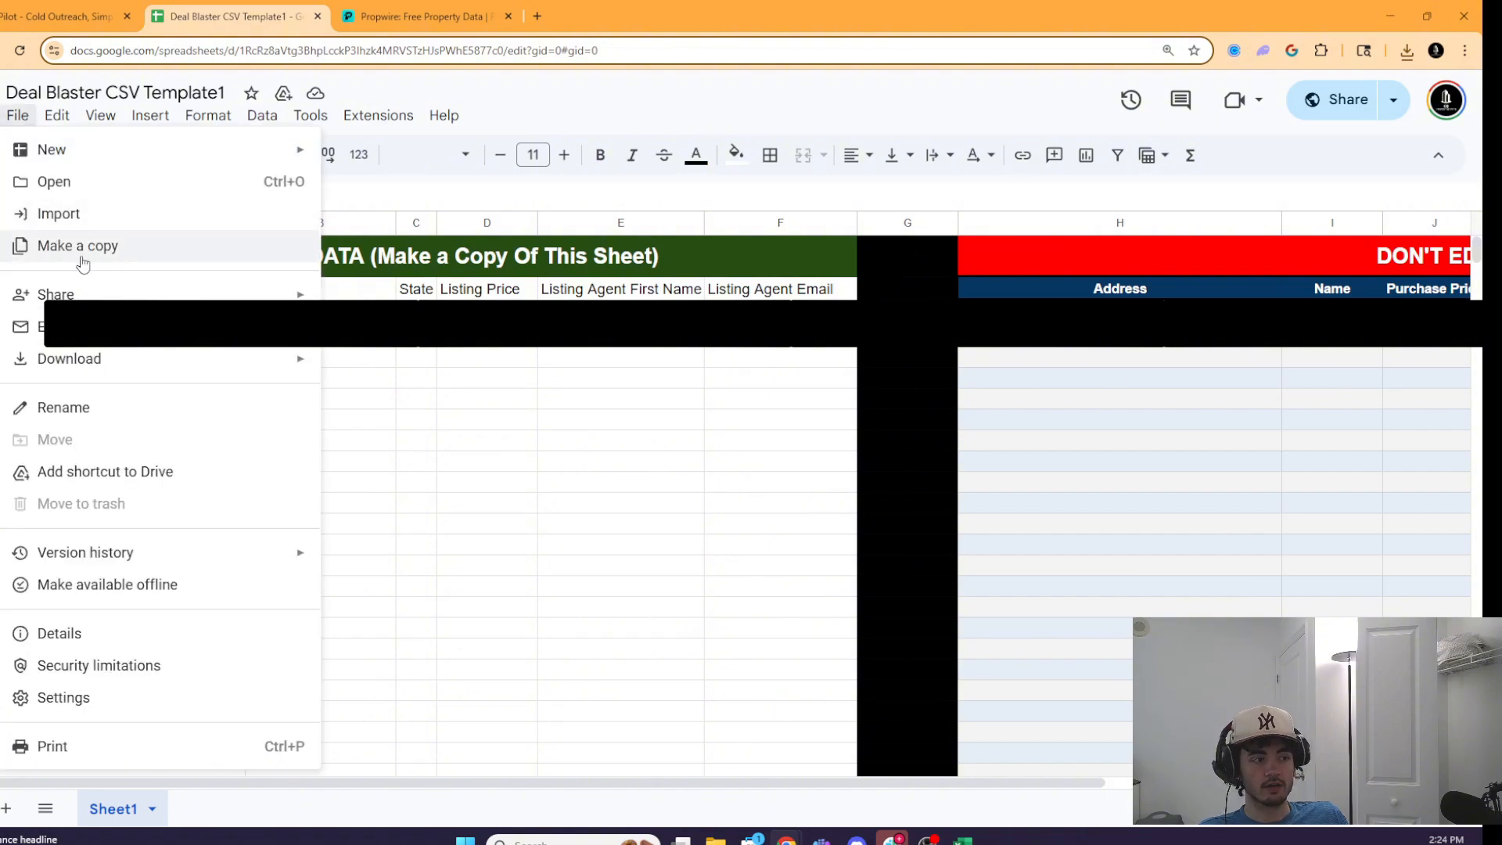
click(907, 545)
drag(513, 783, 244, 772)
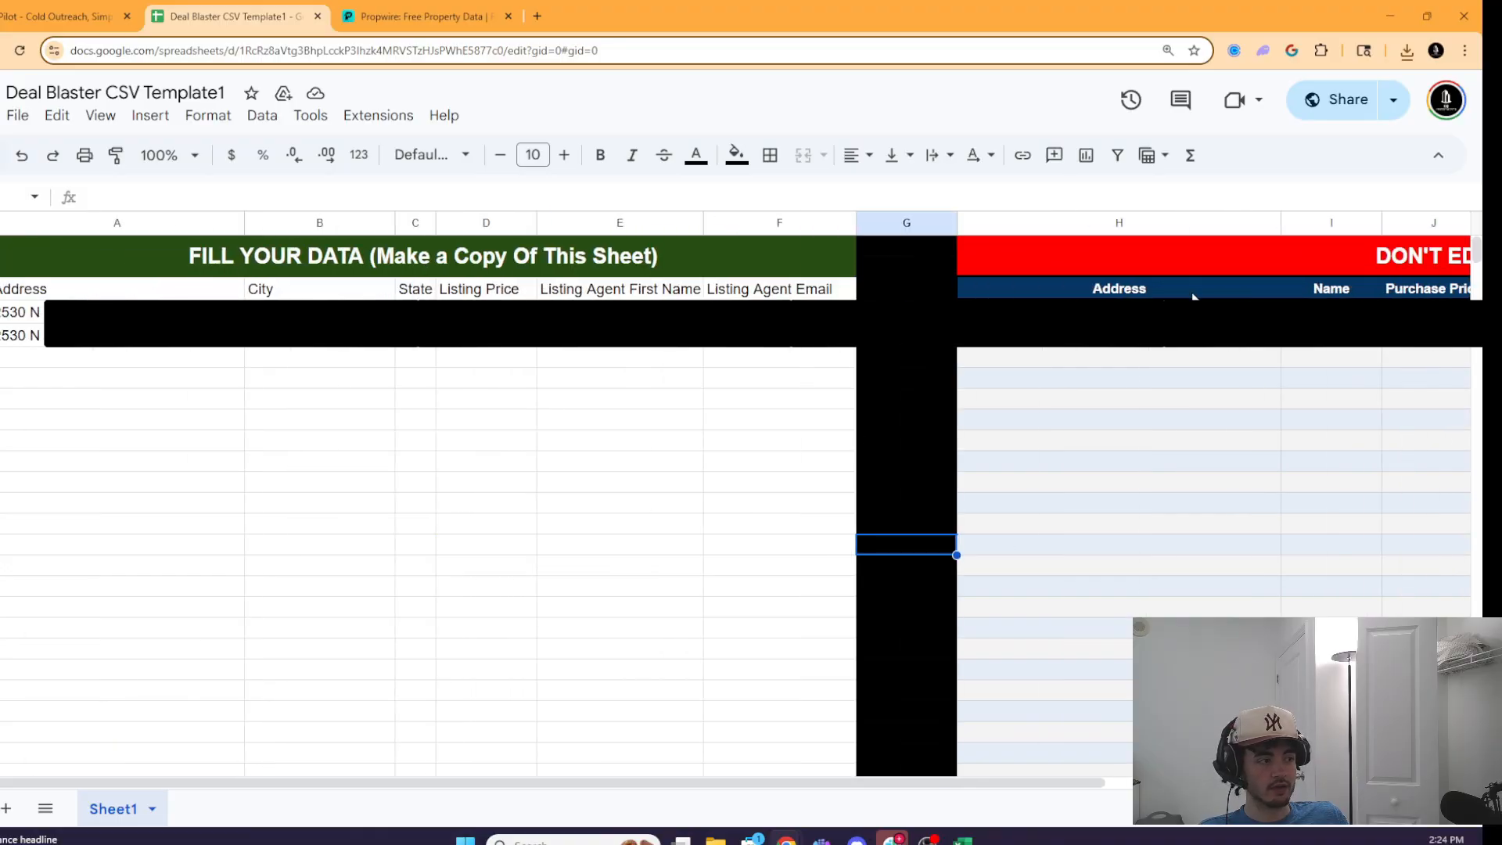
mouse_move(538, 785)
mouse_down()
mouse_move(1013, 761)
mouse_move(537, 782)
mouse_up()
- Copy the export's Address column into the template's Address column
click(643, 516)
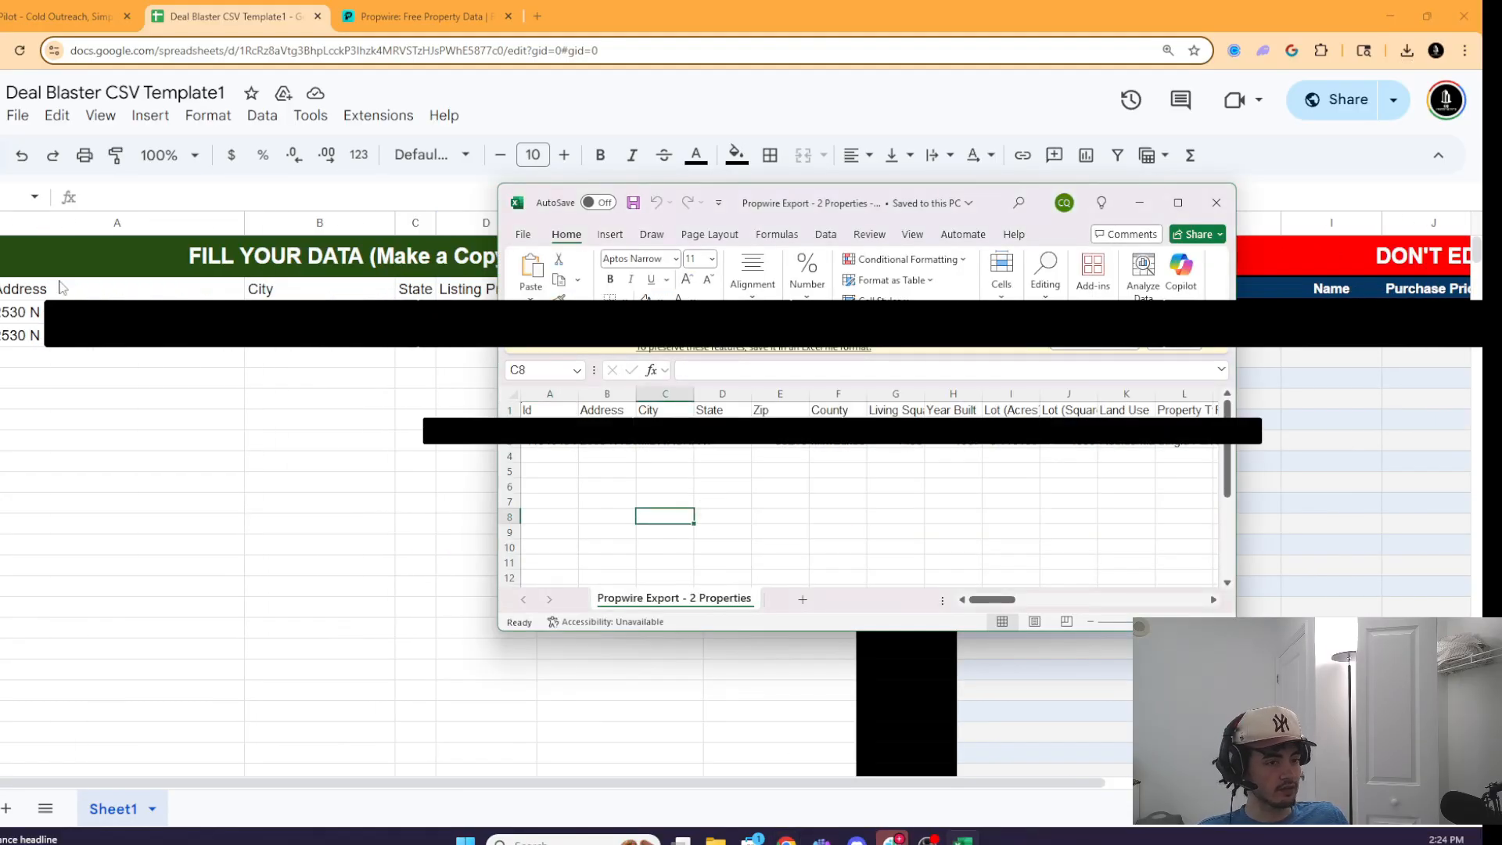
click(607, 393)
right_click(607, 398)
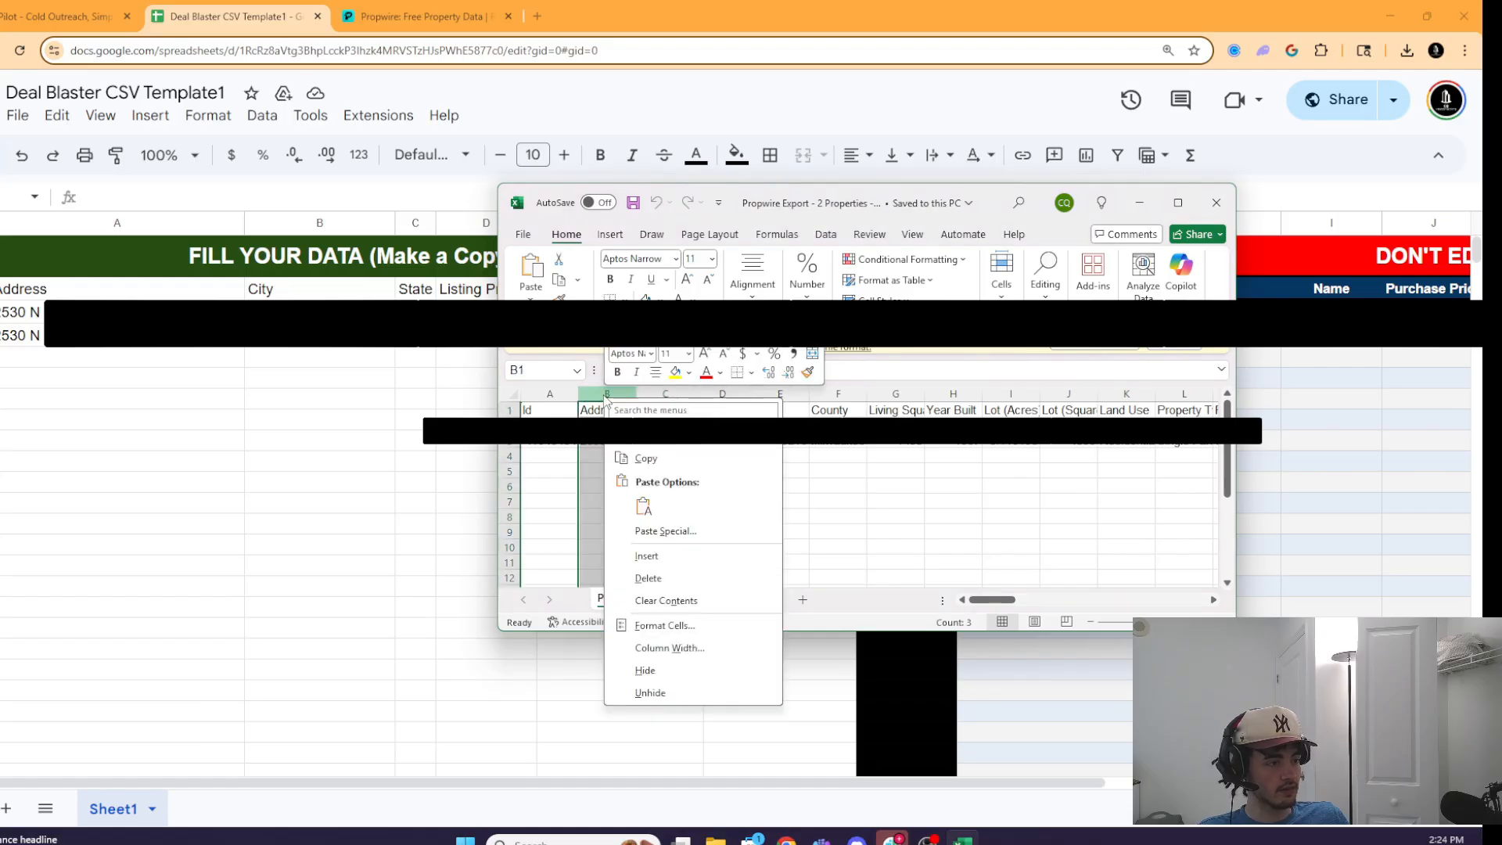
click(645, 459)
click(86, 291)
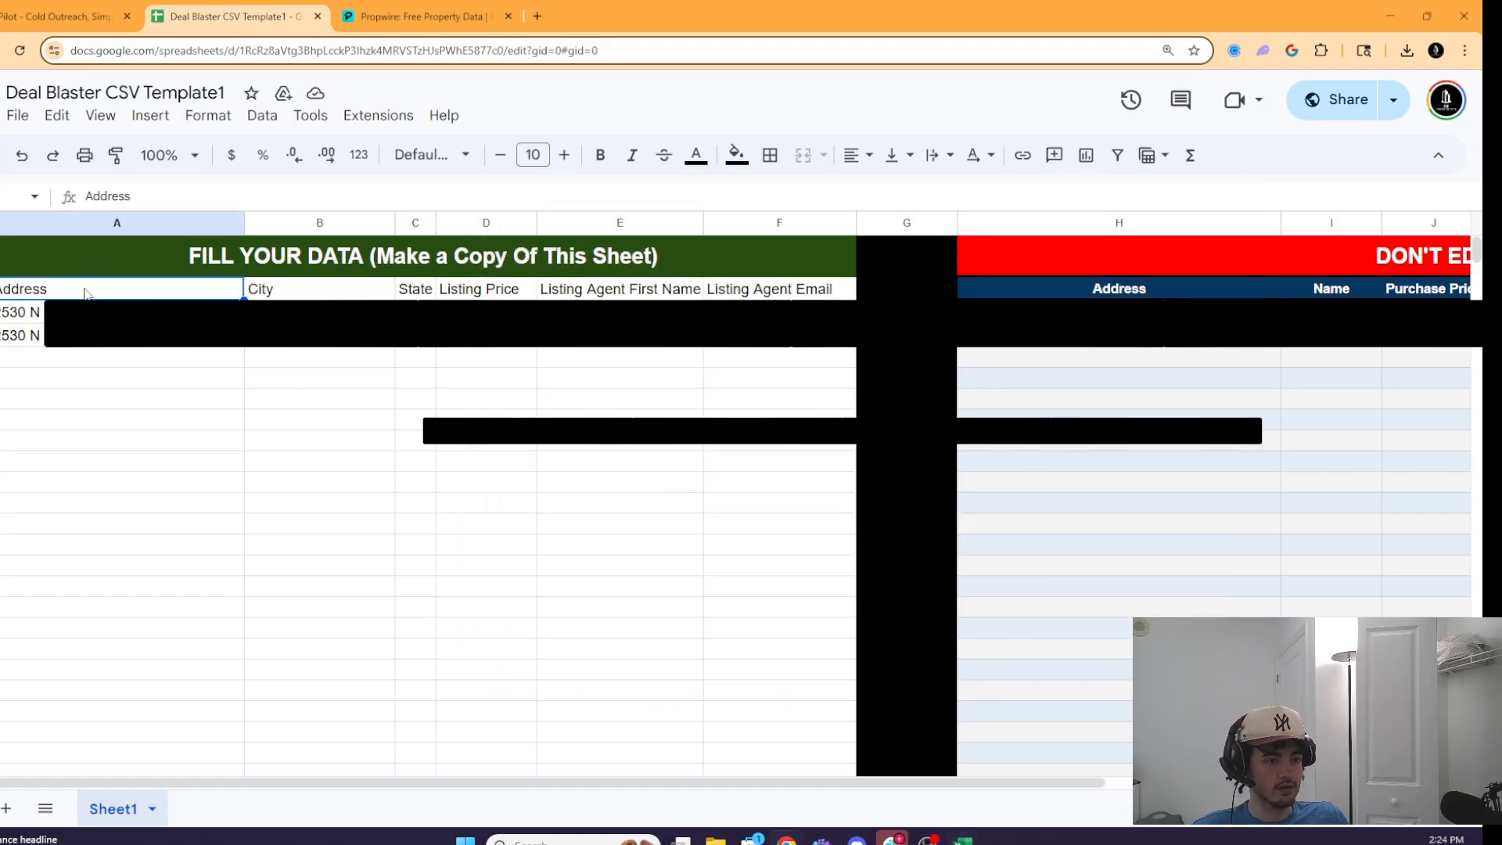
key(ctrl+v)
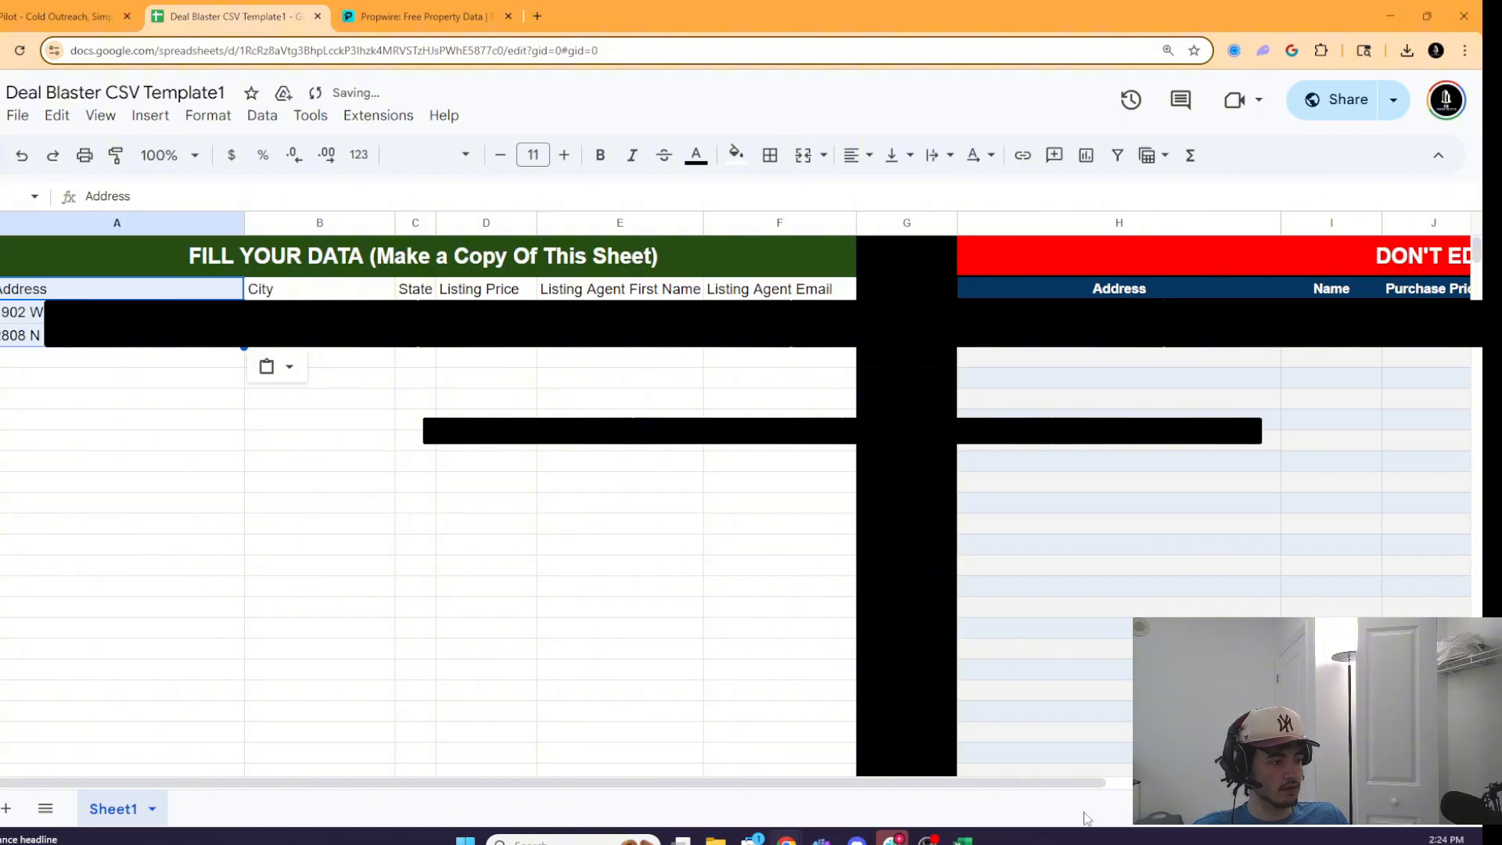
- Copy the export's full City column into the template's City column
click(962, 841)
click(678, 408)
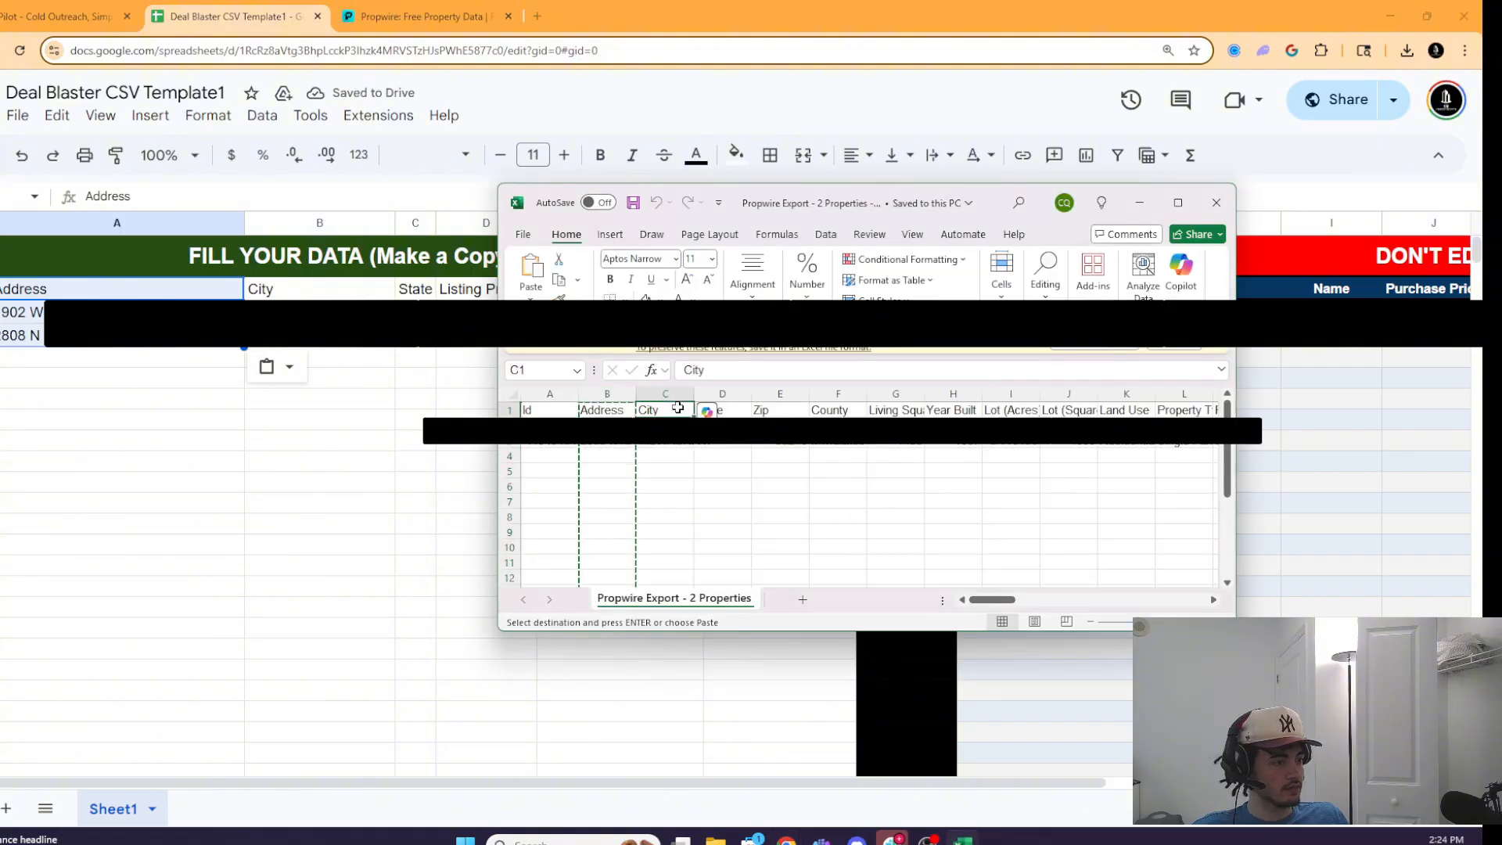
key(ctrl+c)
click(301, 289)
key(ctrl+v)
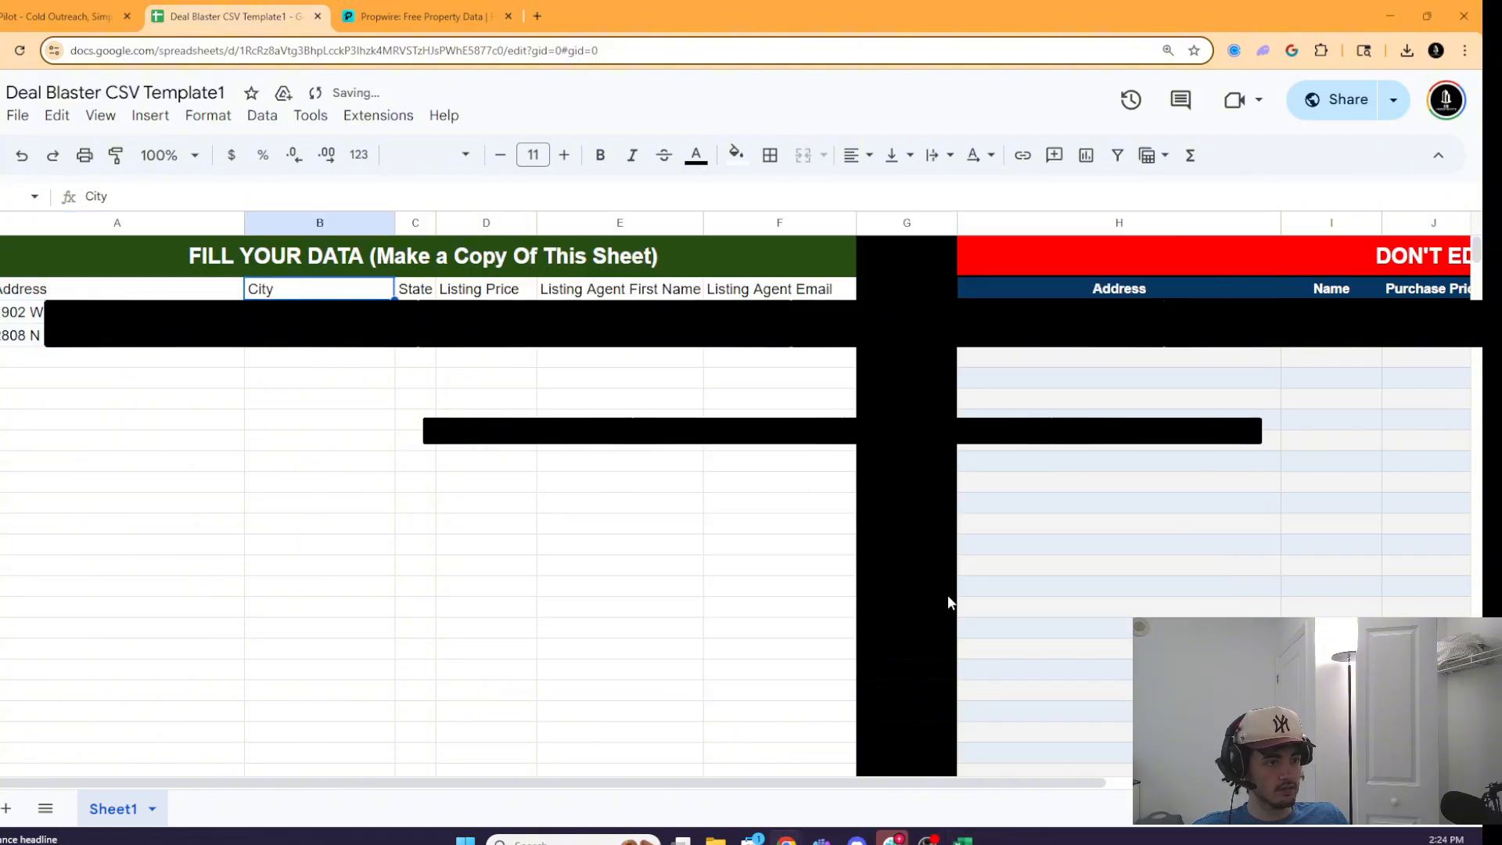
click(956, 839)
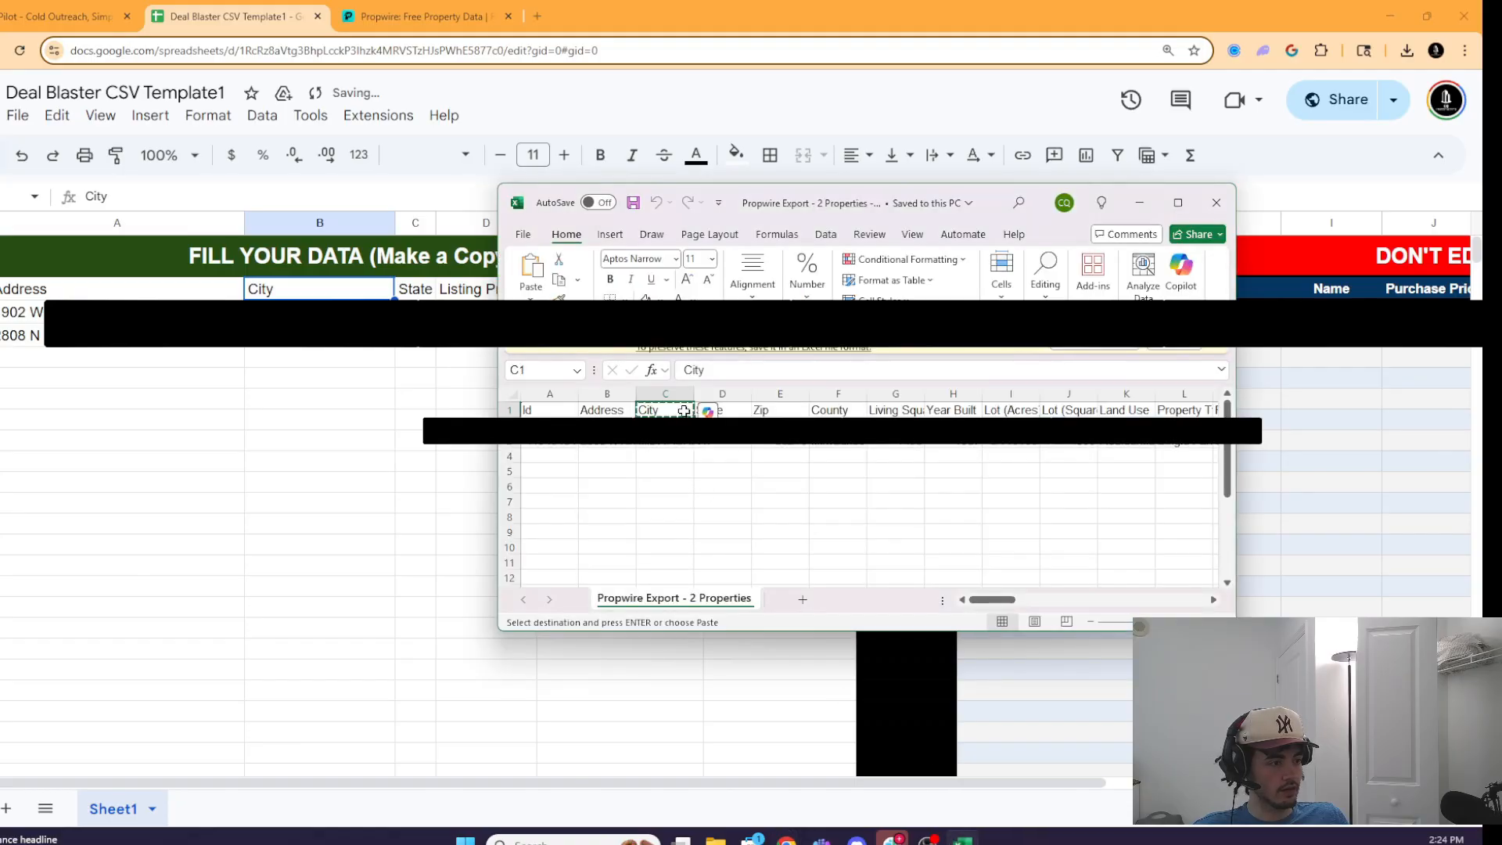
click(669, 393)
key(ctrl+c)
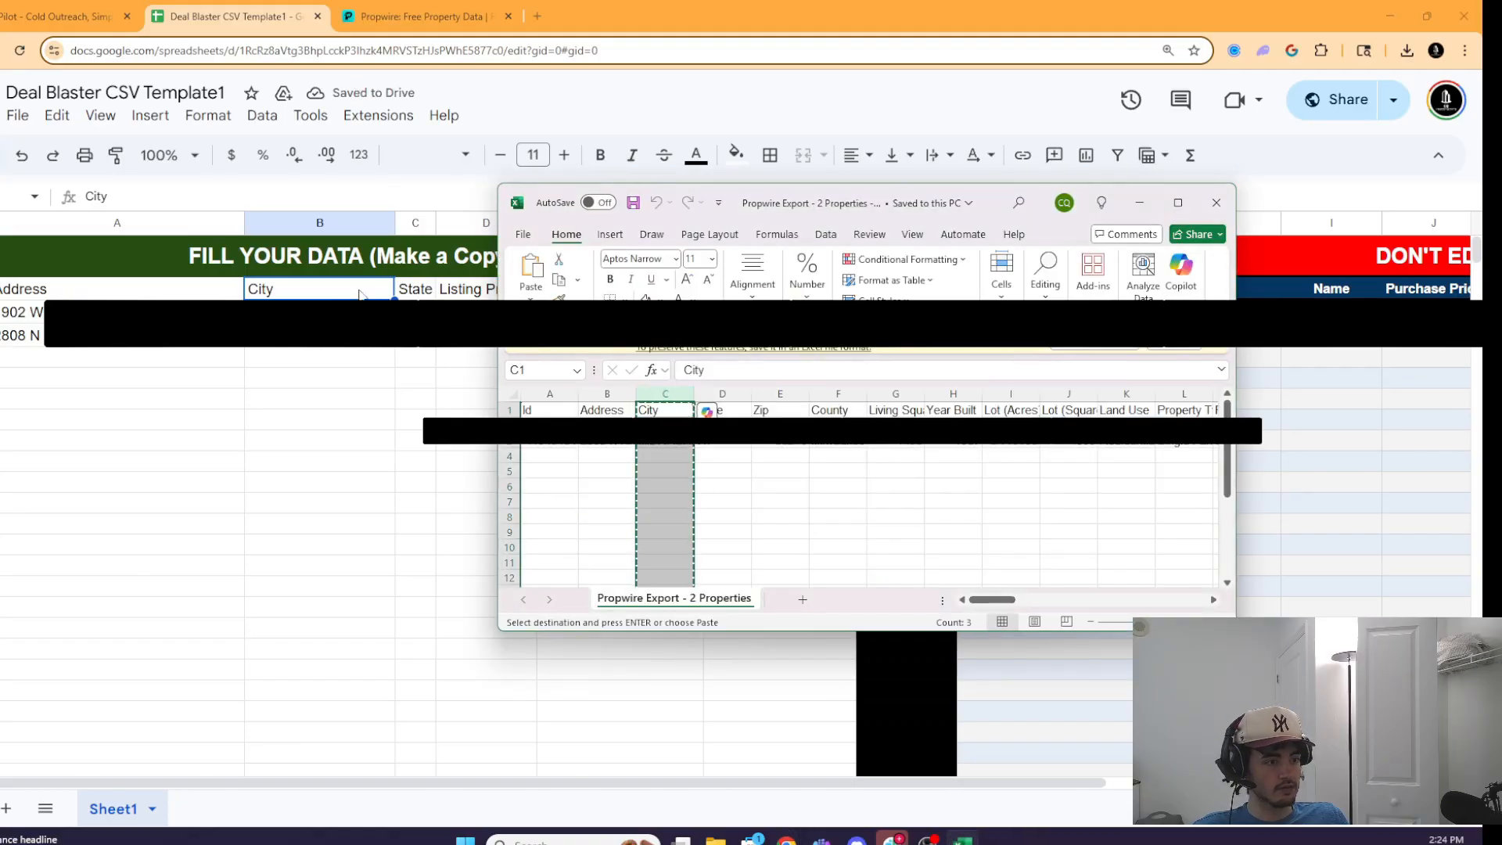
key(alt+Tab)
key(ctrl+v)
- Copy the export's State column into the template's State column
click(963, 839)
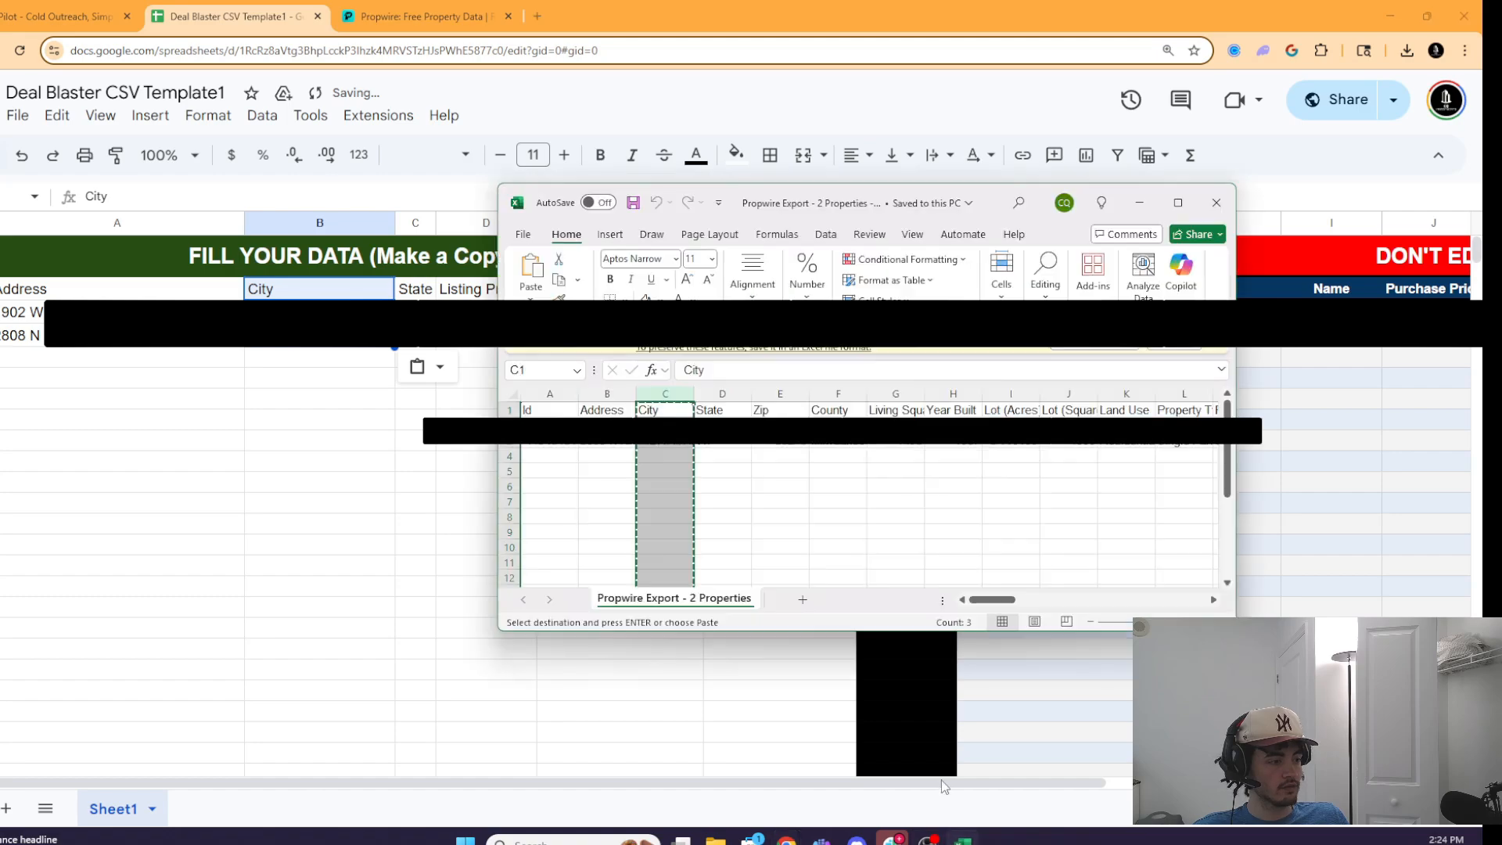
click(734, 393)
key(ctrl+c)
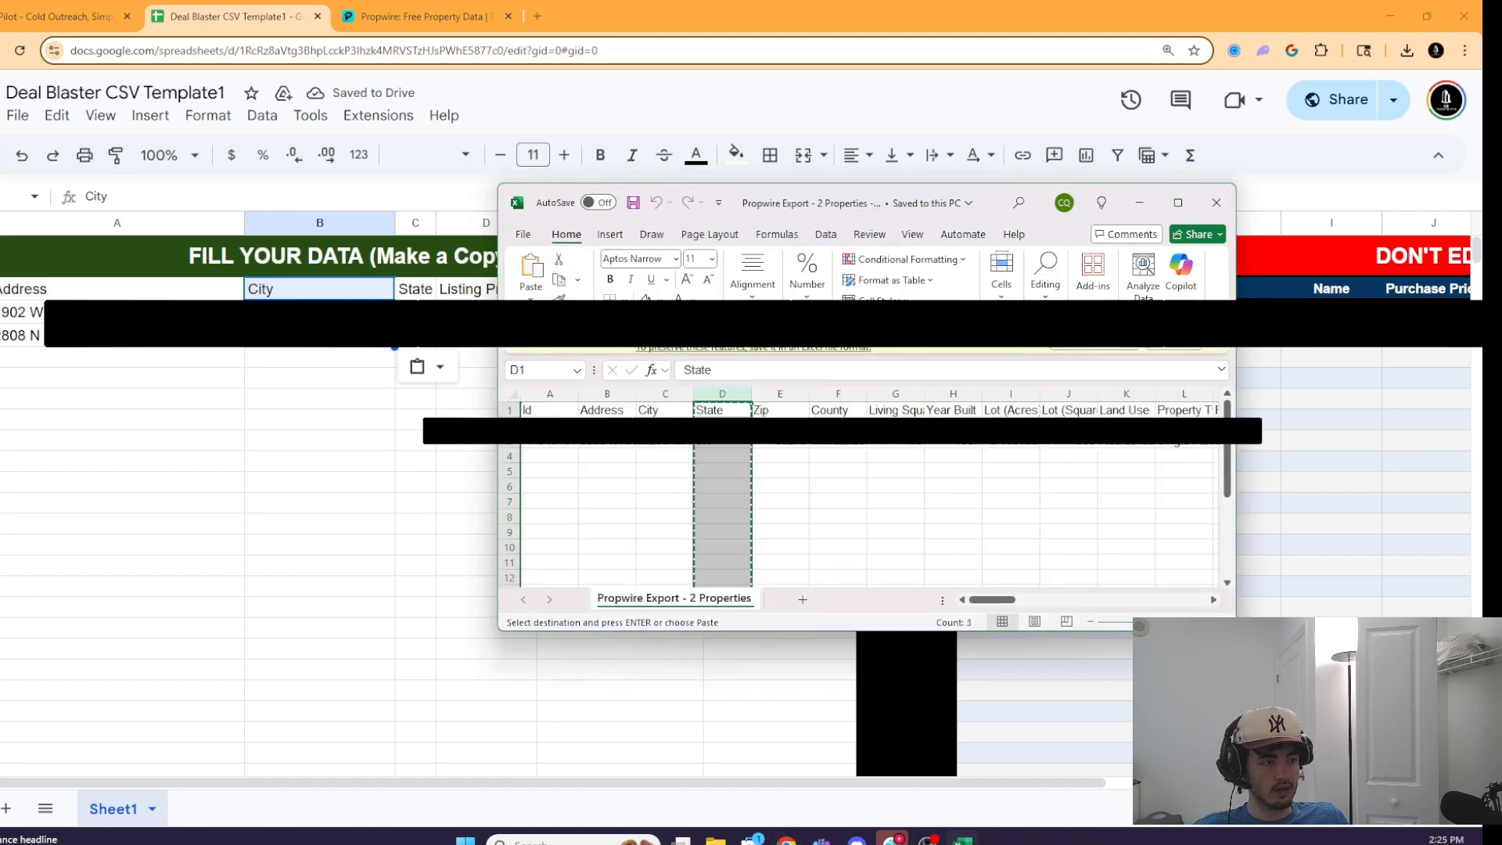
key(alt+Tab)
click(415, 291)
key(ctrl+v)
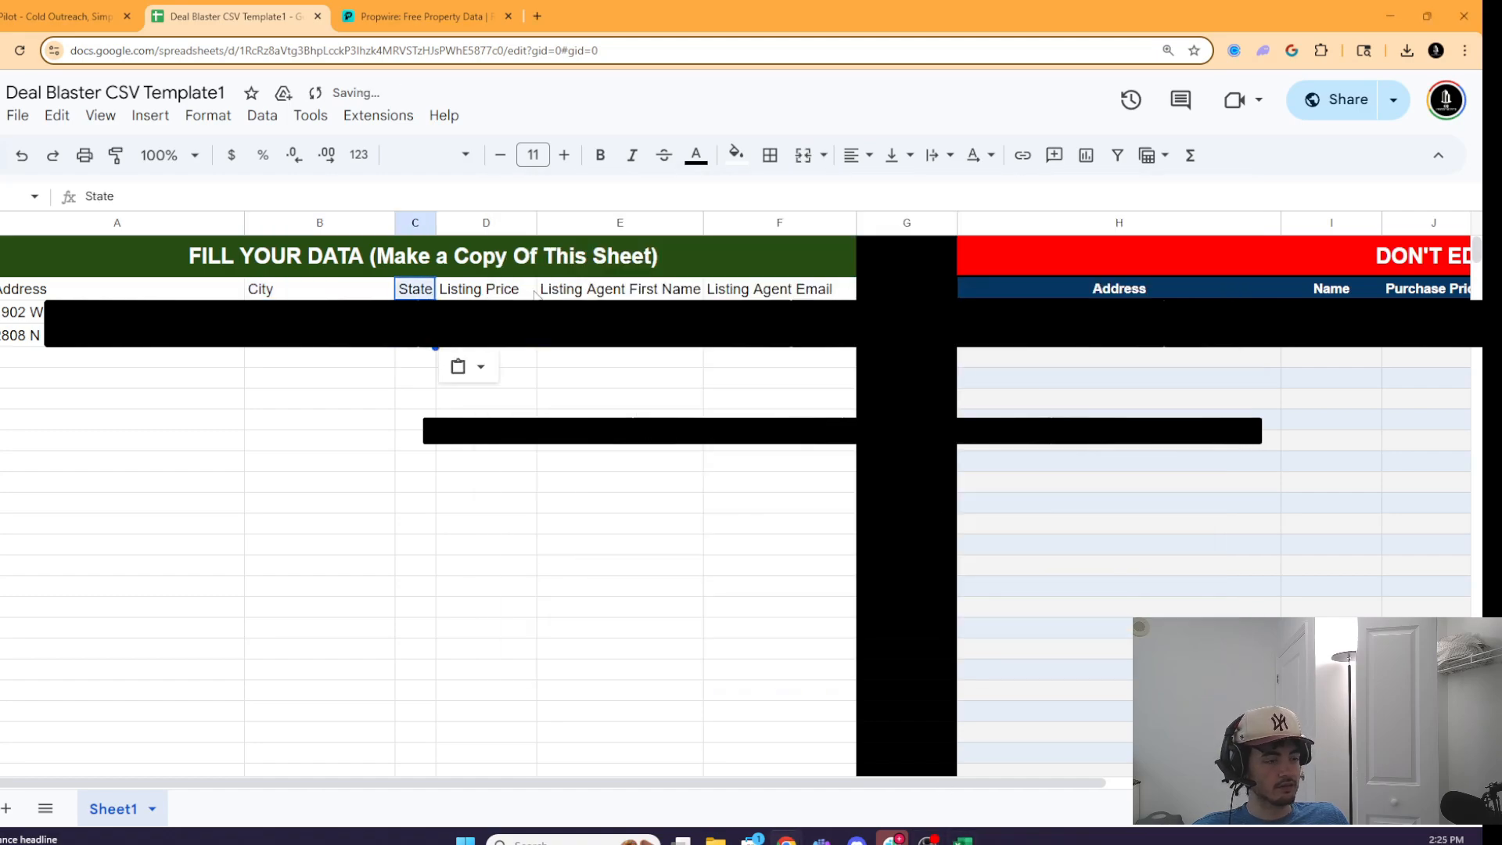
- Paste the export's Listing Price column into the template's Listing Price column
click(963, 840)
drag(1009, 599, 1077, 536)
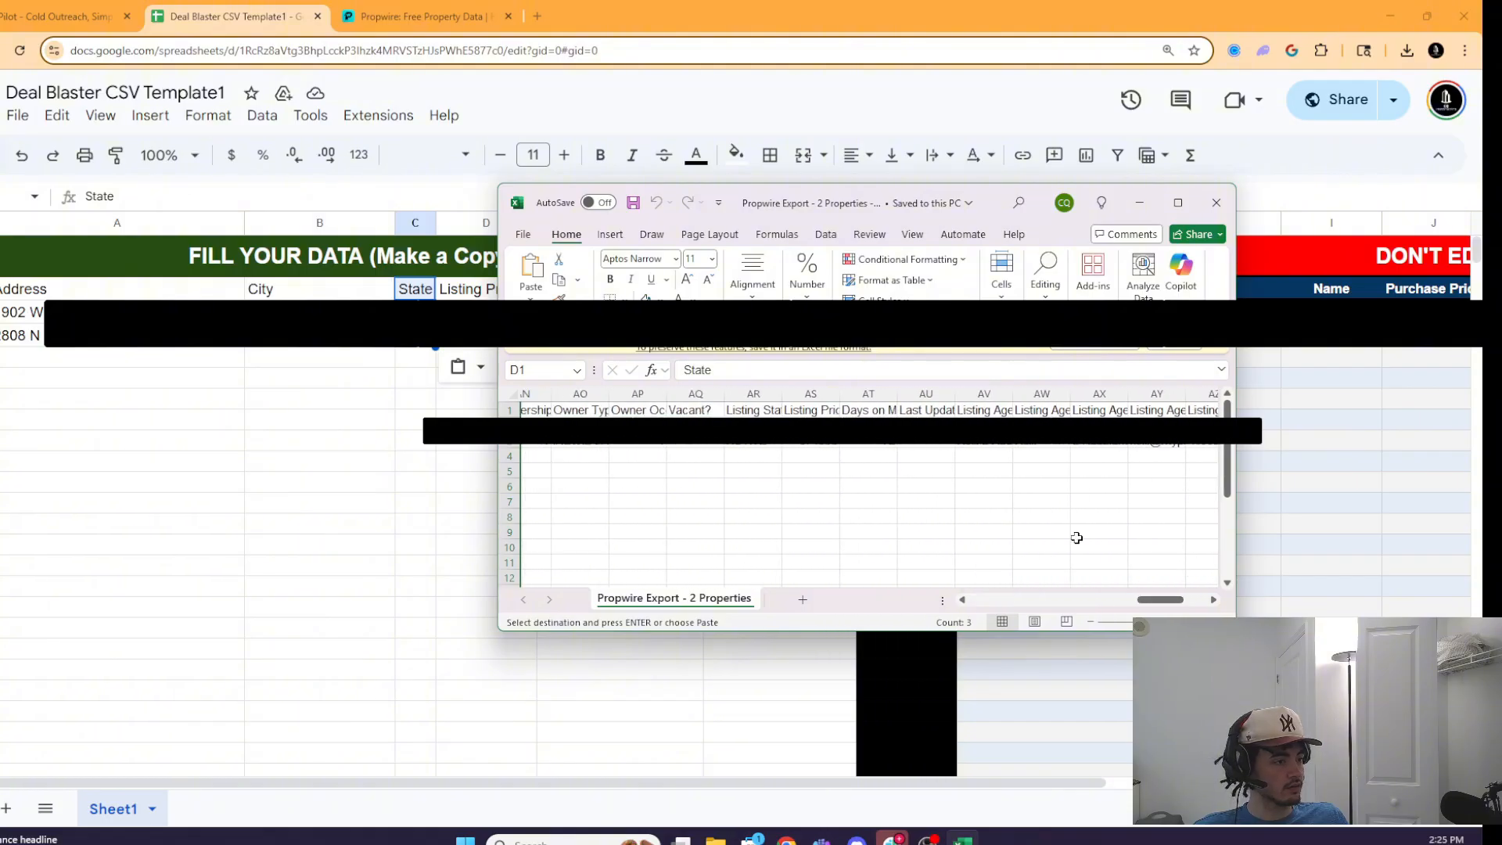
click(814, 393)
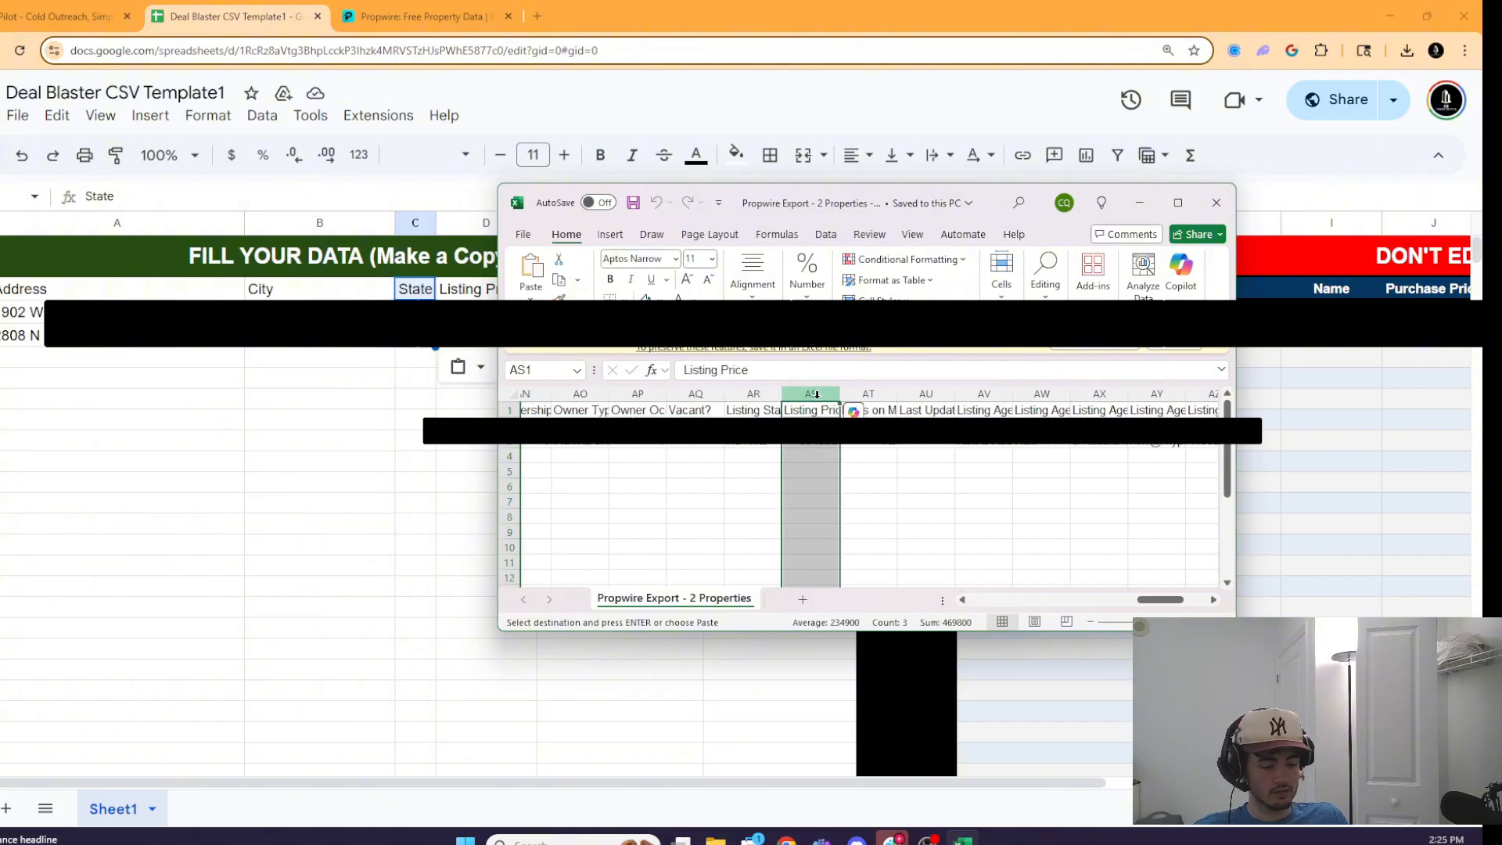
click(415, 418)
click(499, 297)
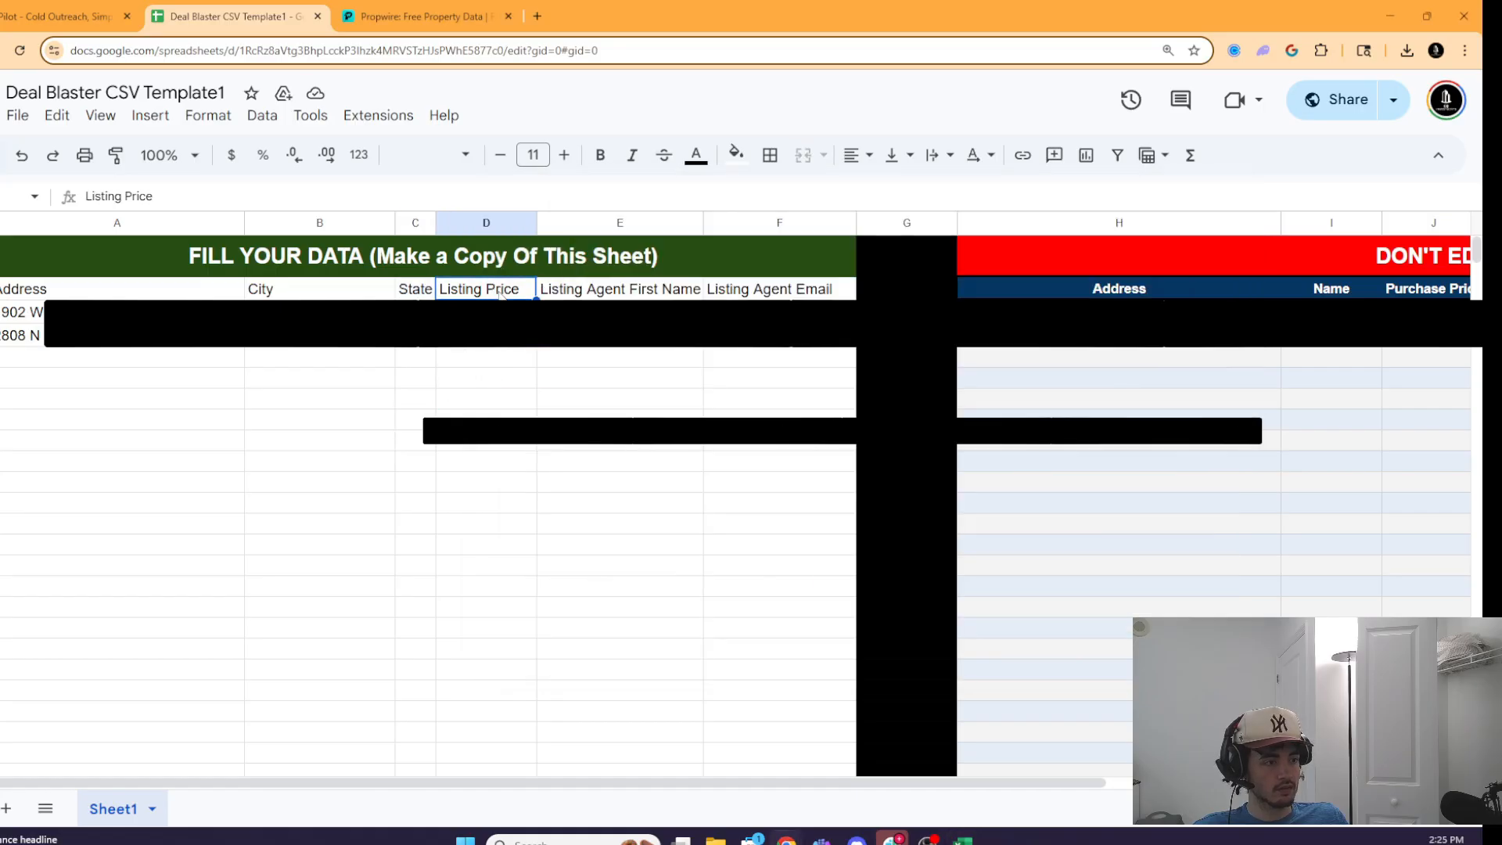
key(ctrl+v)
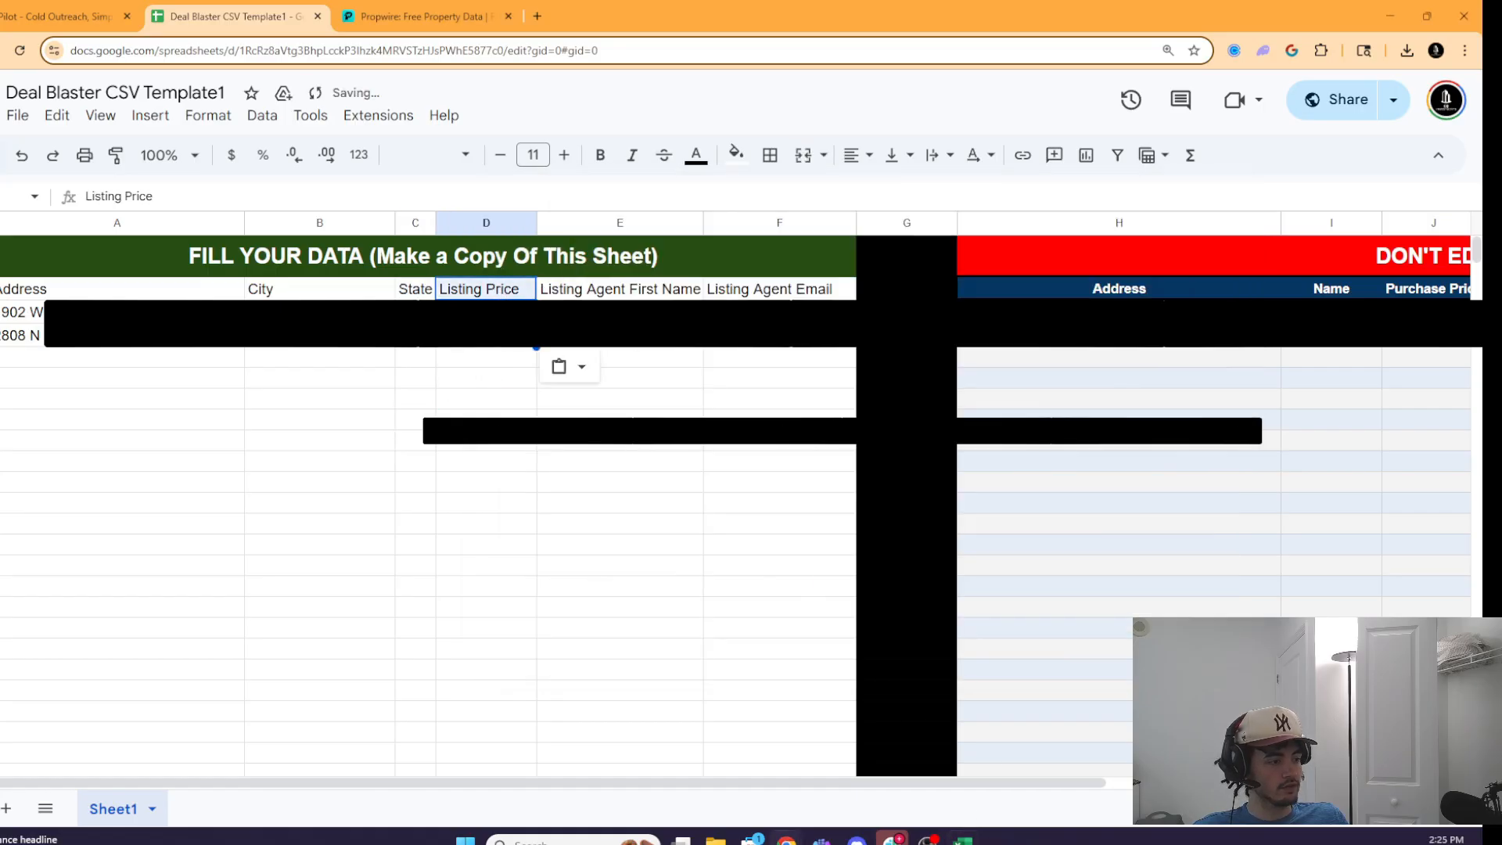
- Fill template column E with the export's Listing Agent First Name column
click(963, 841)
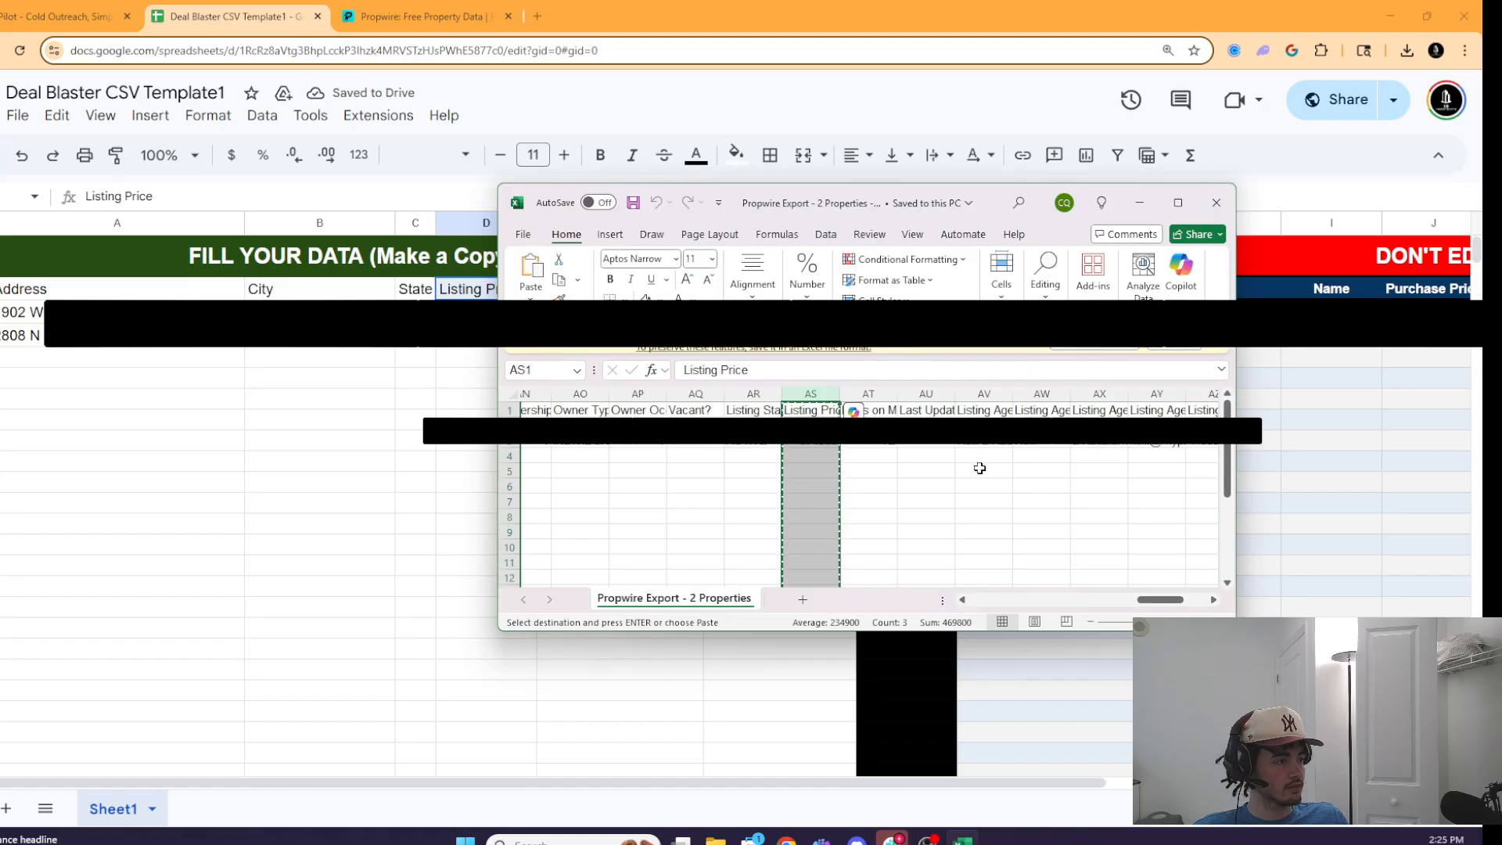
click(1042, 410)
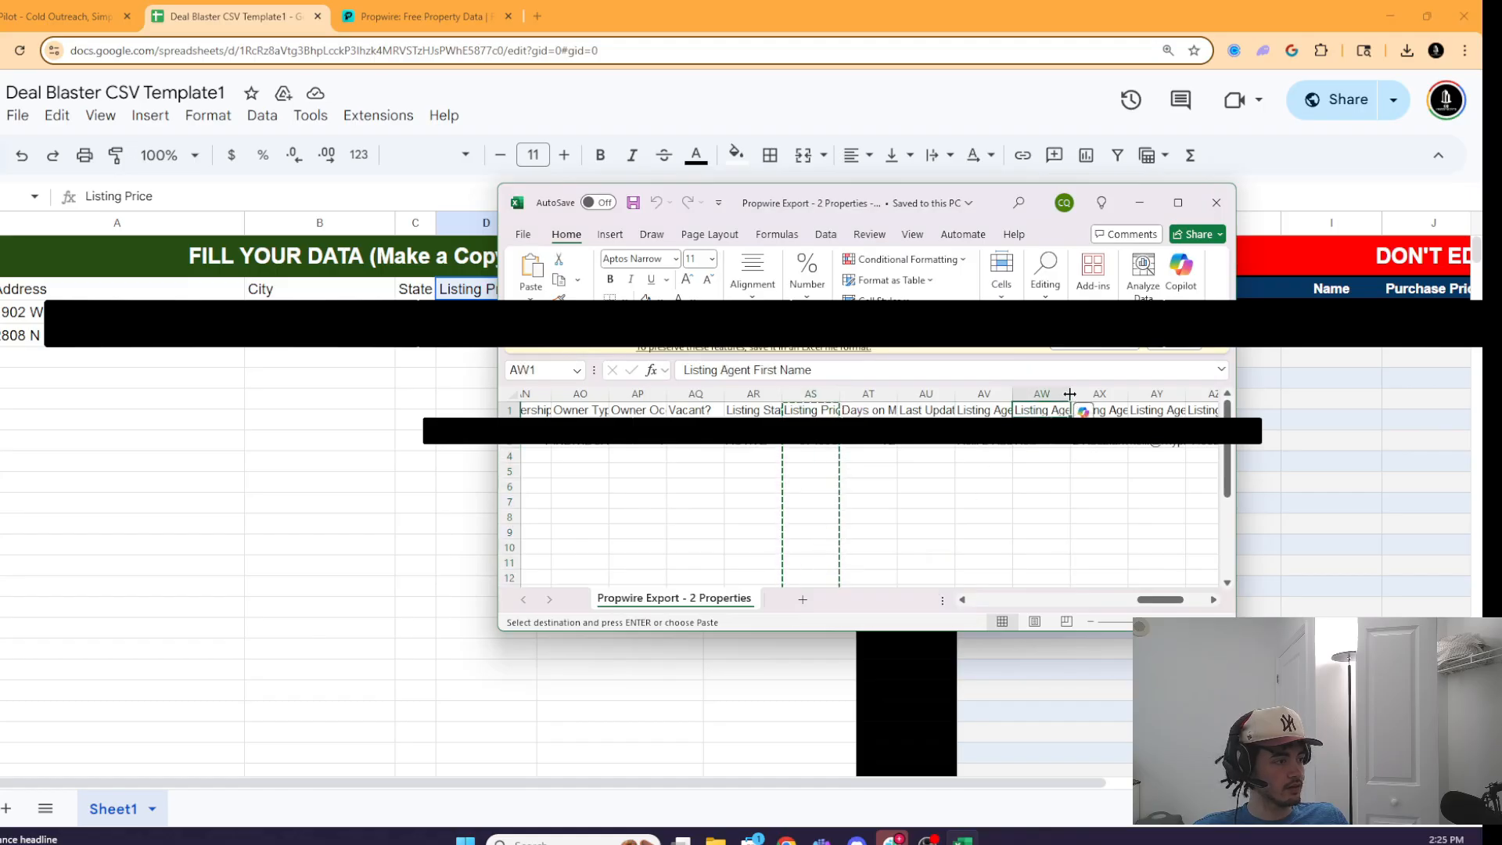
drag(1070, 393, 1123, 393)
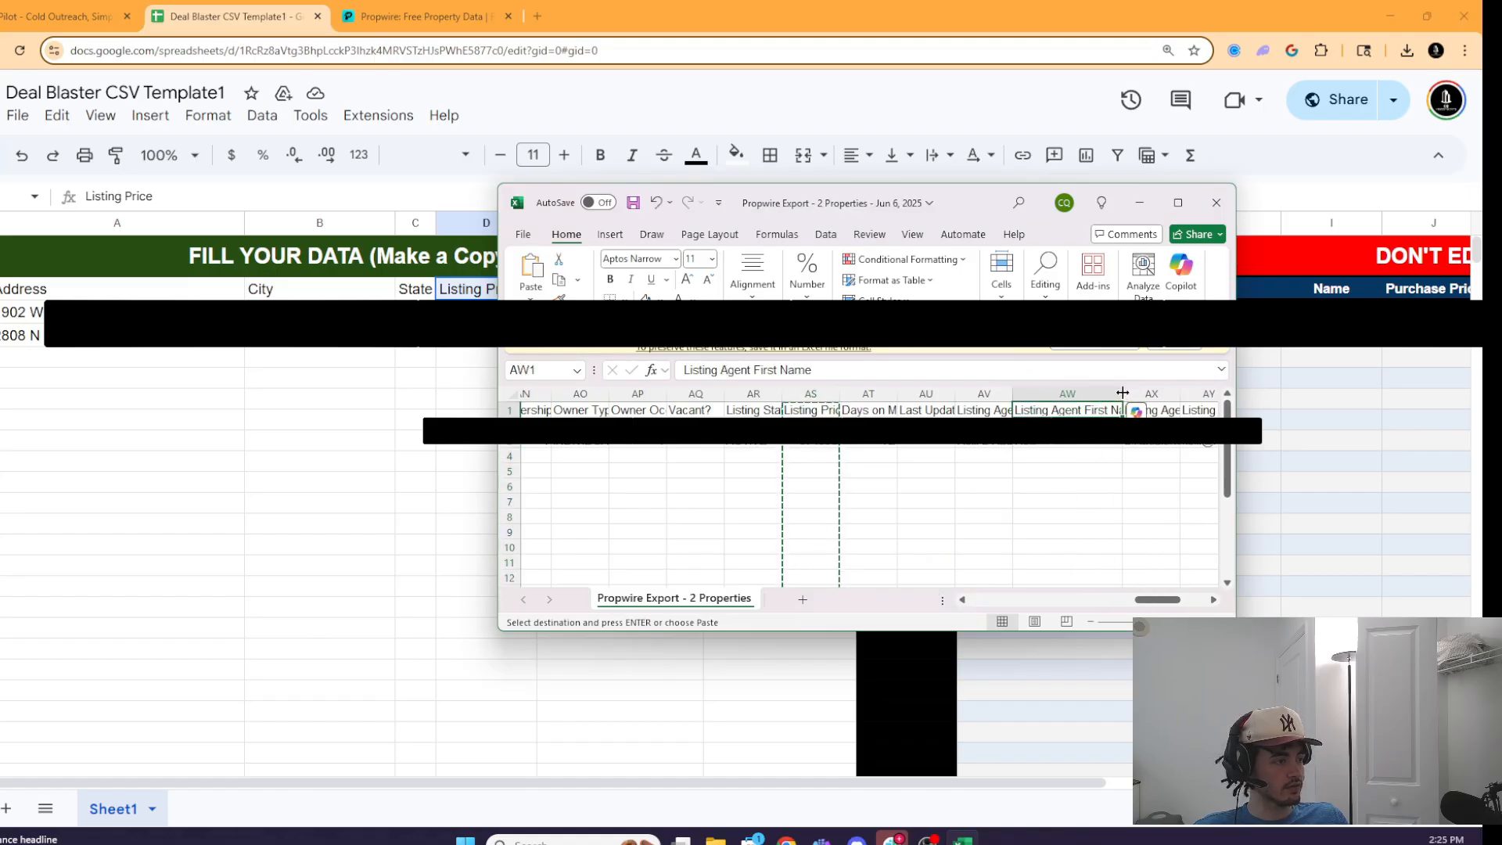
key(Down)
key(Down)
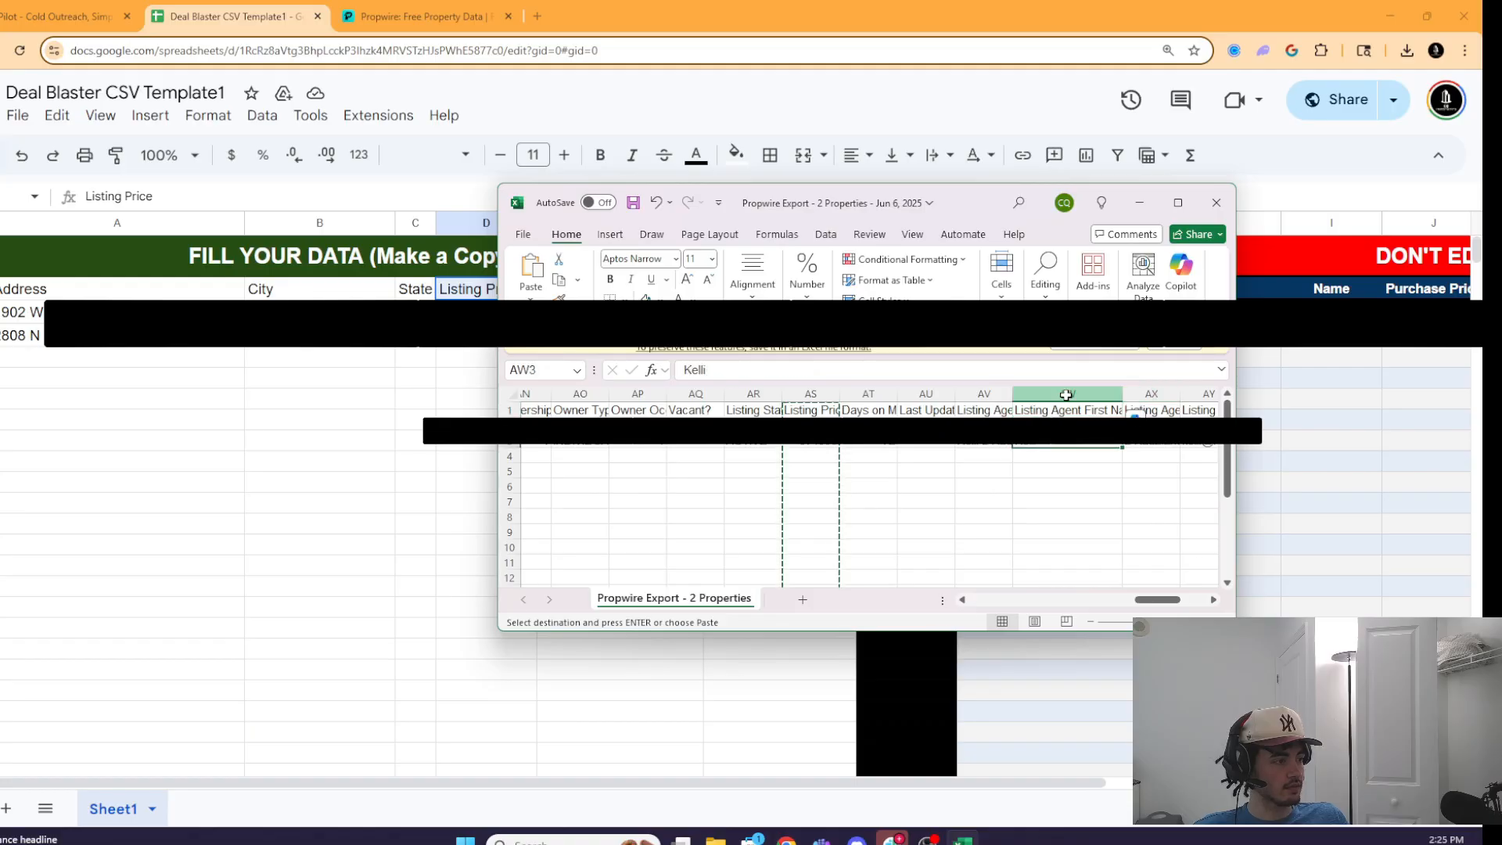
click(1066, 395)
key(alt+Tab)
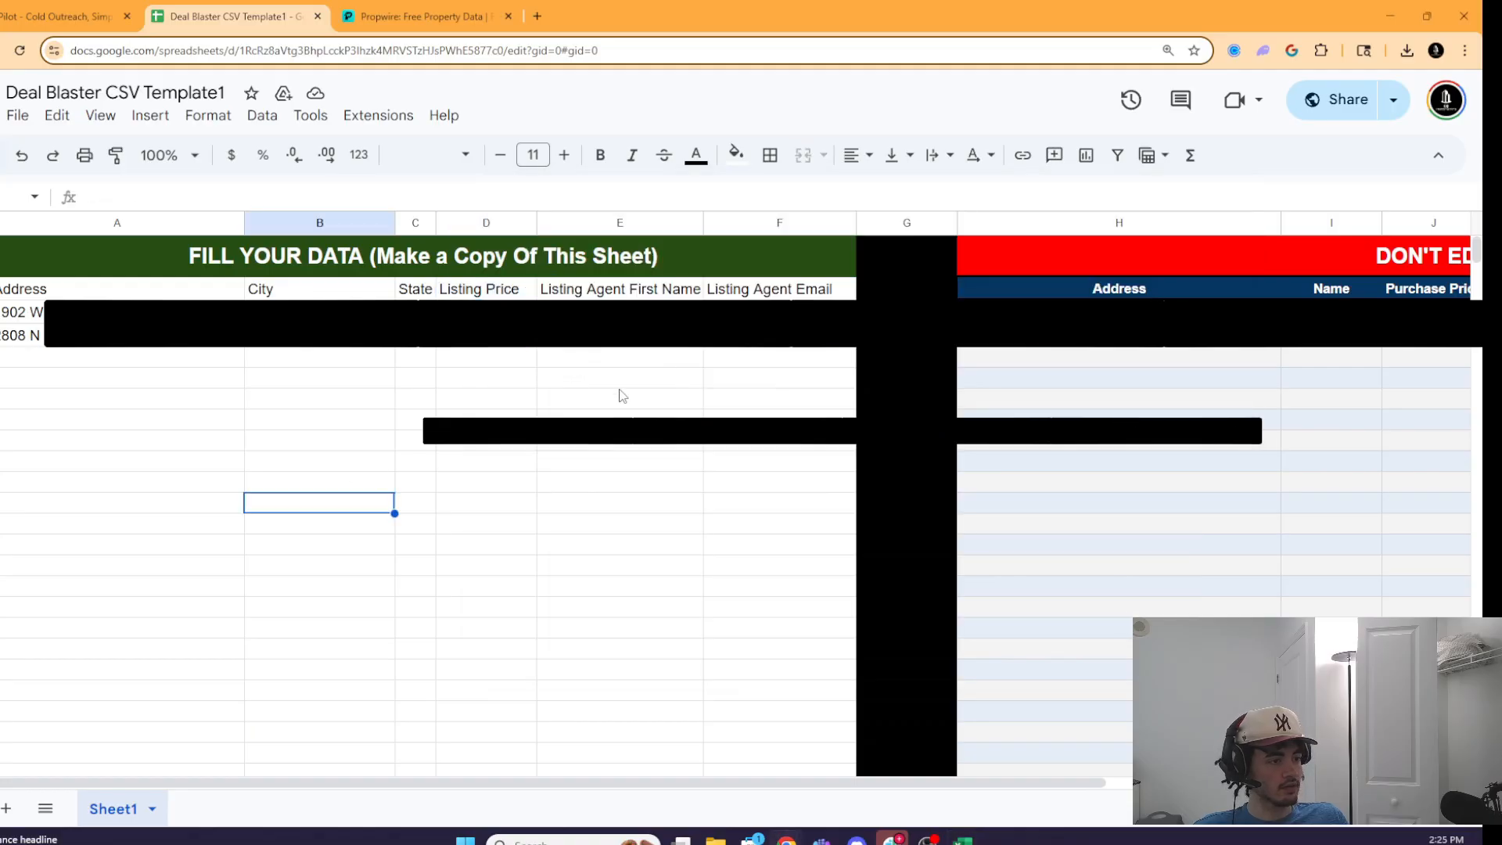
click(644, 291)
key(ctrl+v)
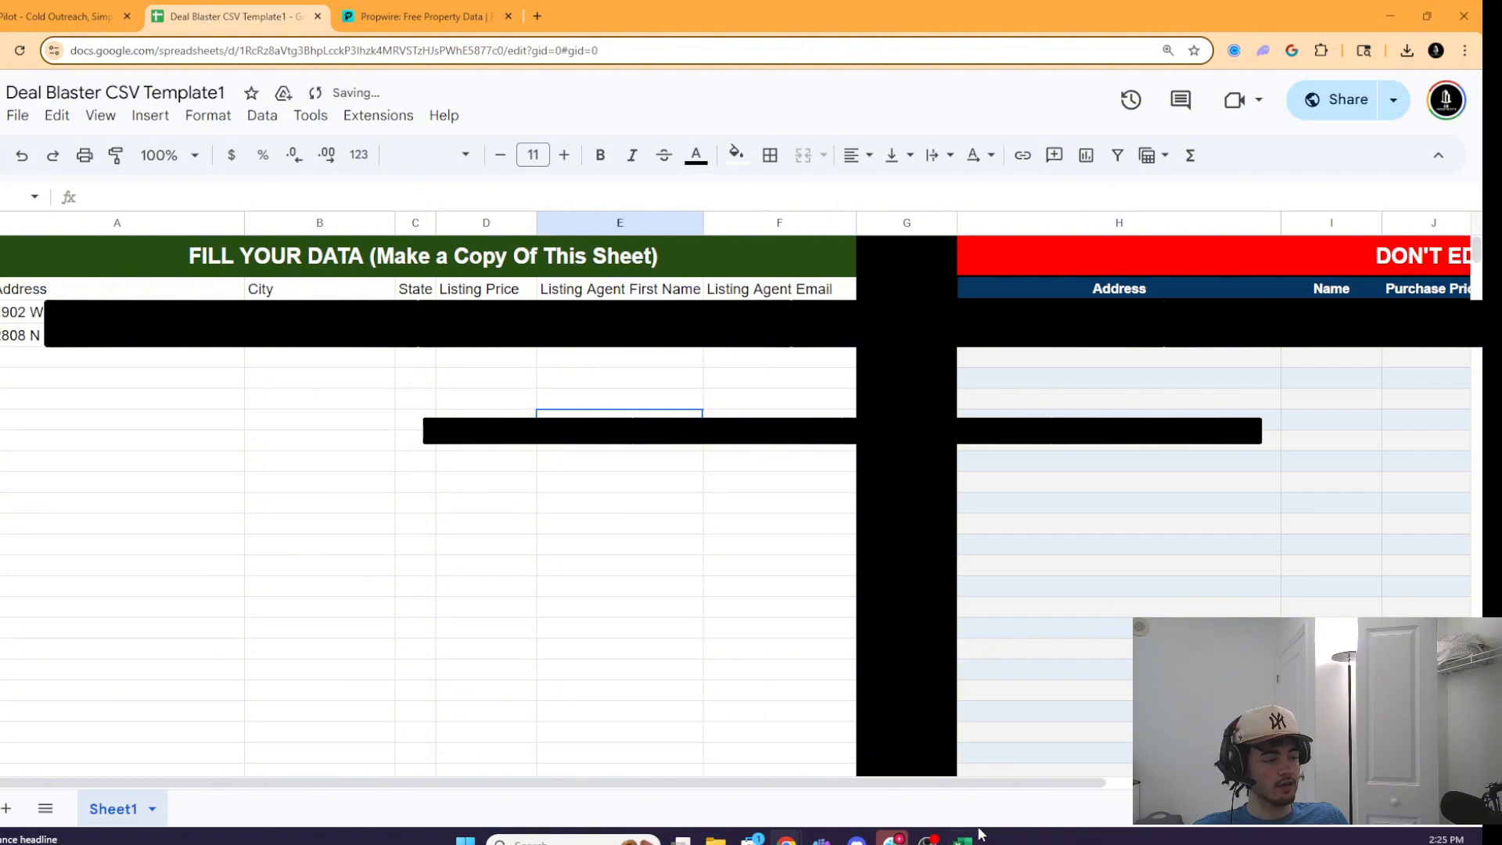
- Copy the export's Listing Agent Email column and select the template's Listing Agent Email header
click(963, 838)
drag(1166, 600, 1165, 601)
drag(1085, 430, 1083, 448)
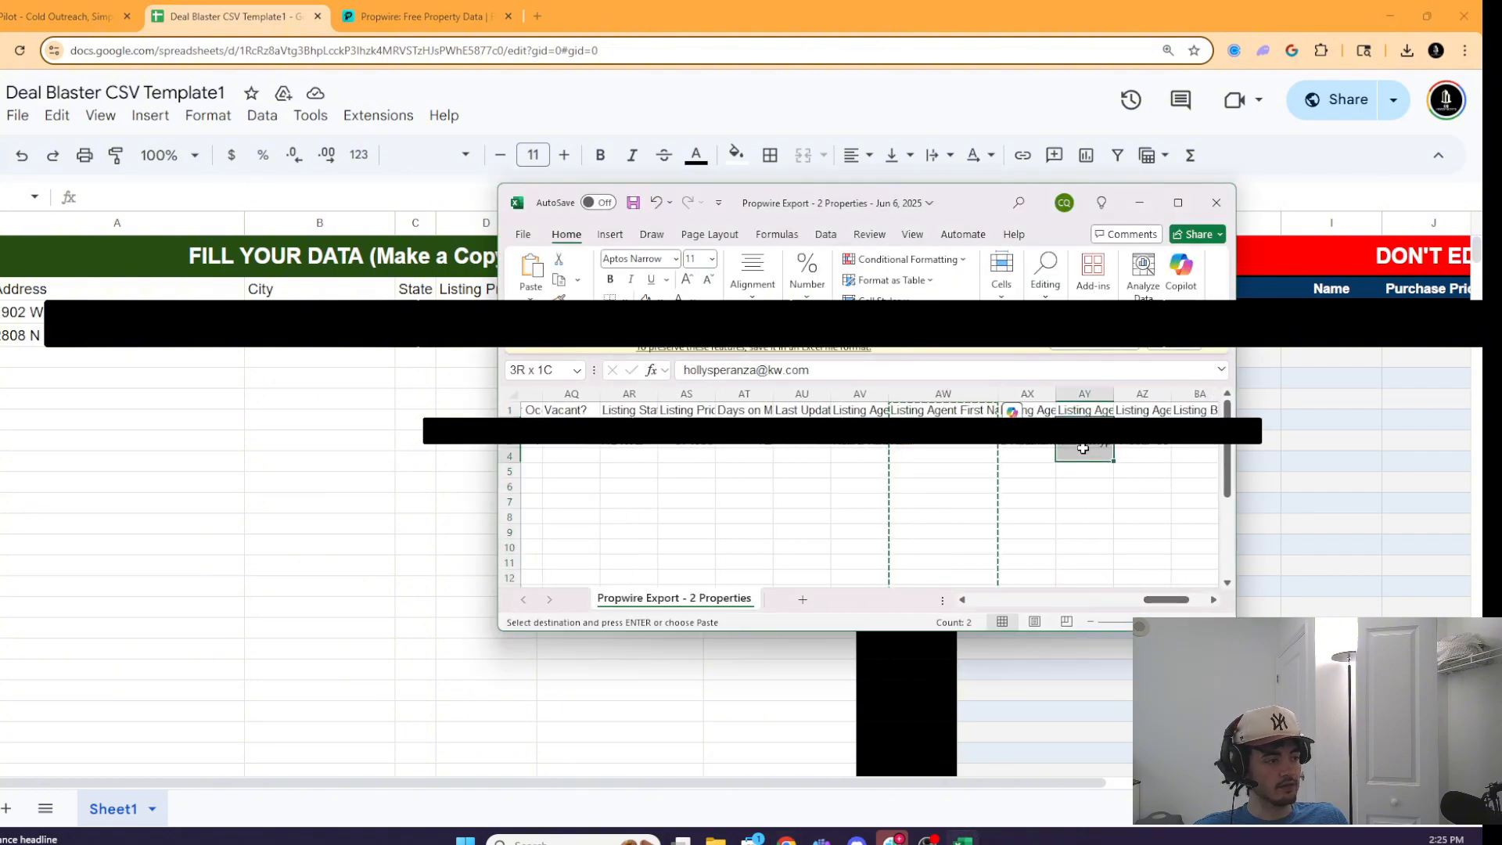
click(1084, 393)
key(ctrl+c)
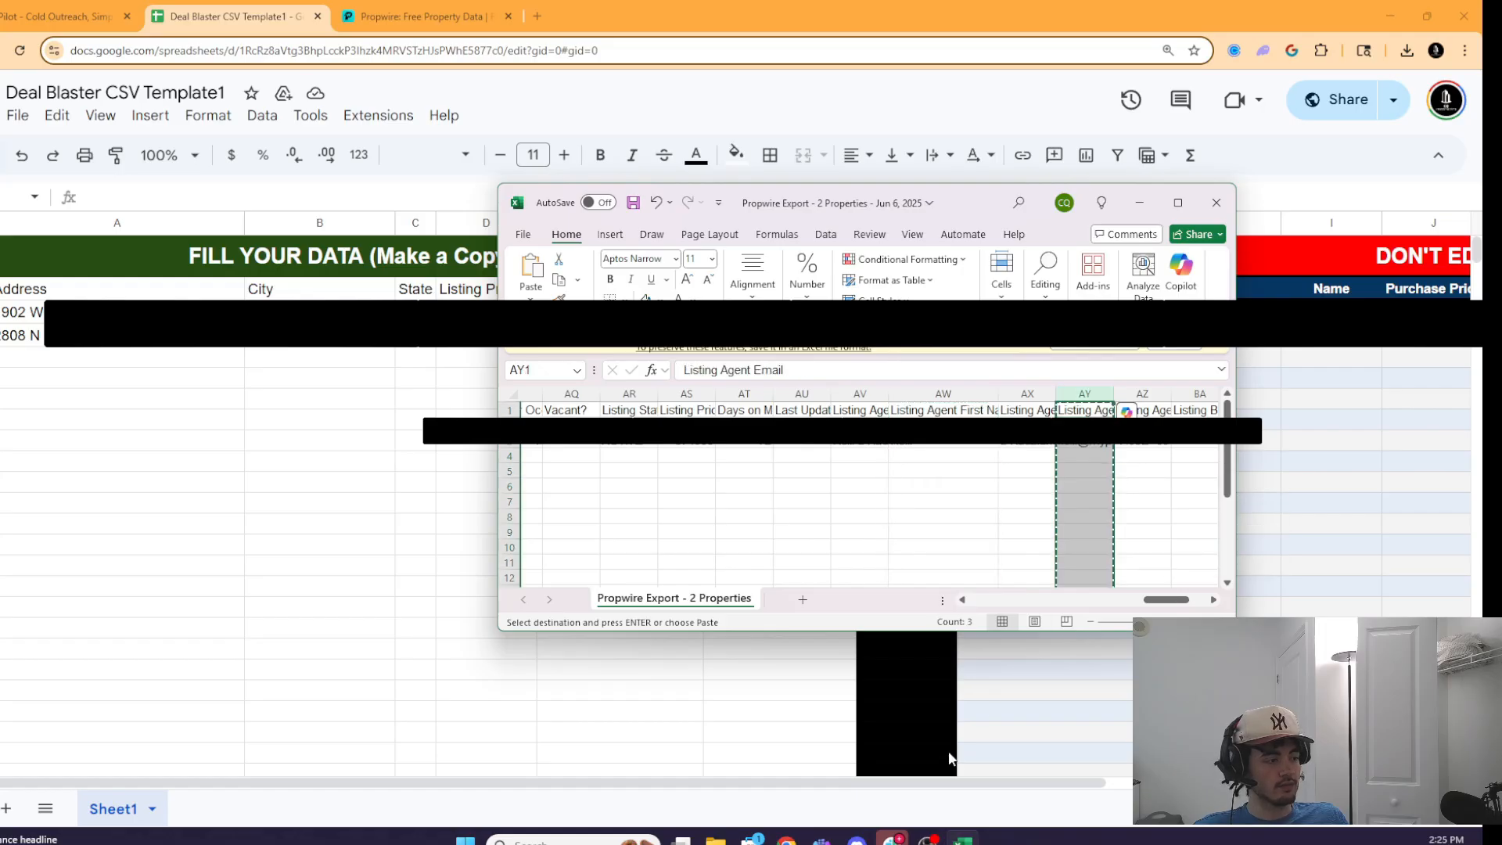
click(949, 757)
click(651, 738)
click(770, 289)
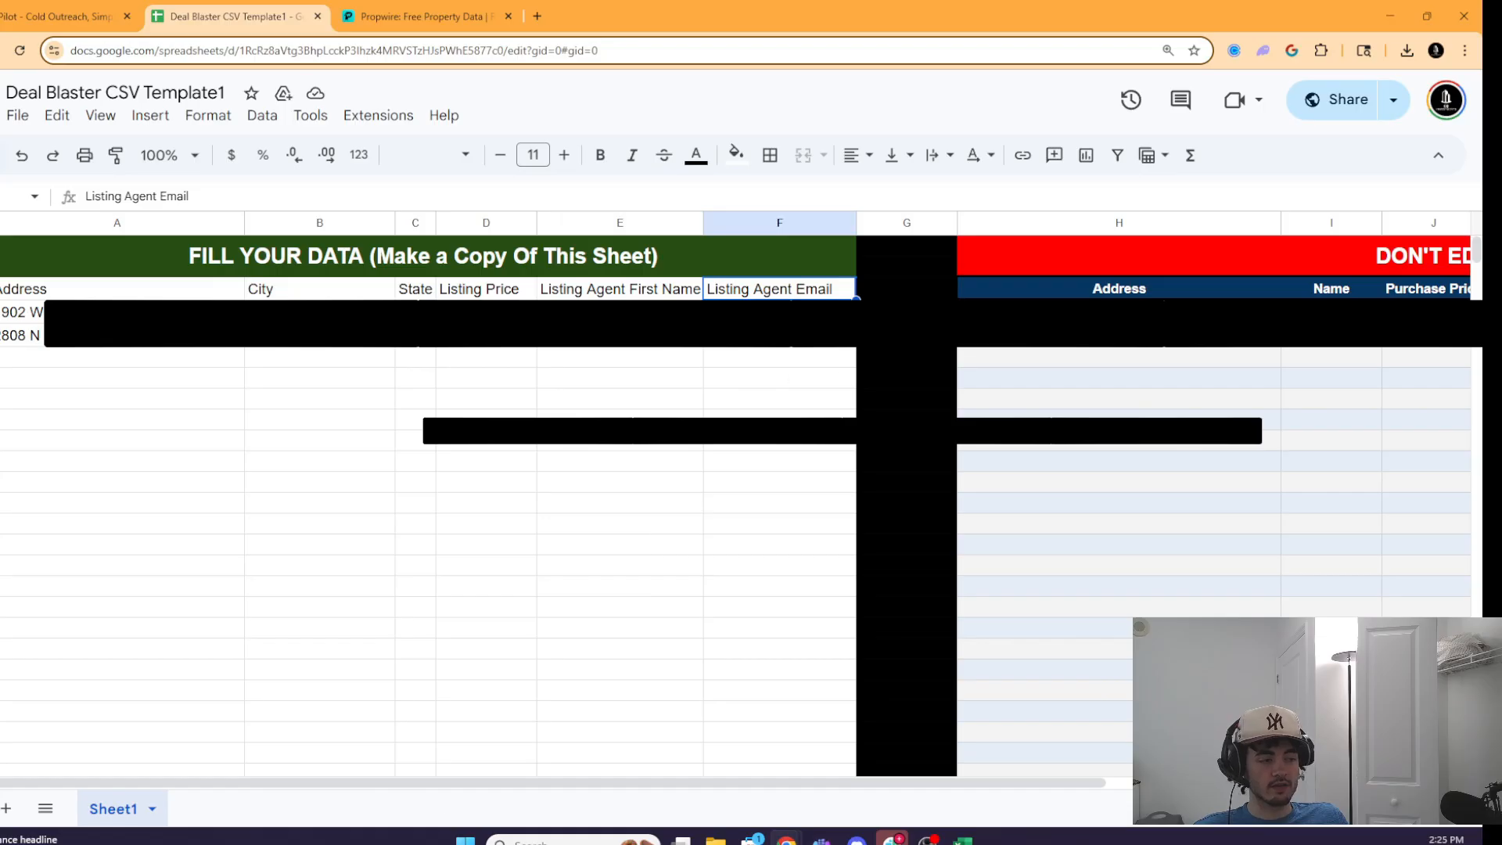
- Download the filled template as 'Deal Blaster CSV Template1 - Sheet1 (1).csv'
drag(374, 780, 704, 781)
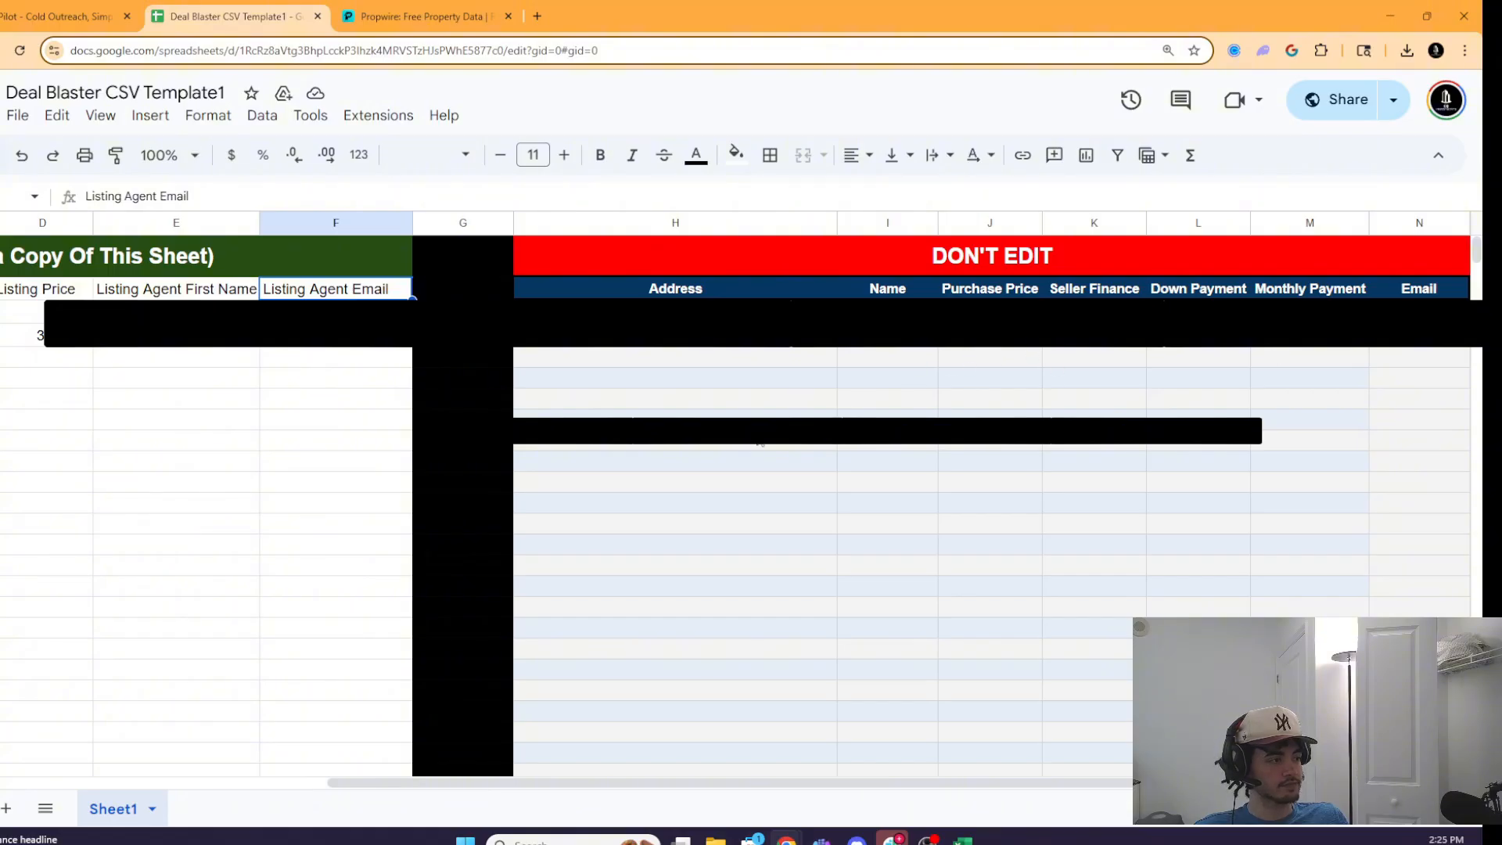
drag(504, 782, 176, 783)
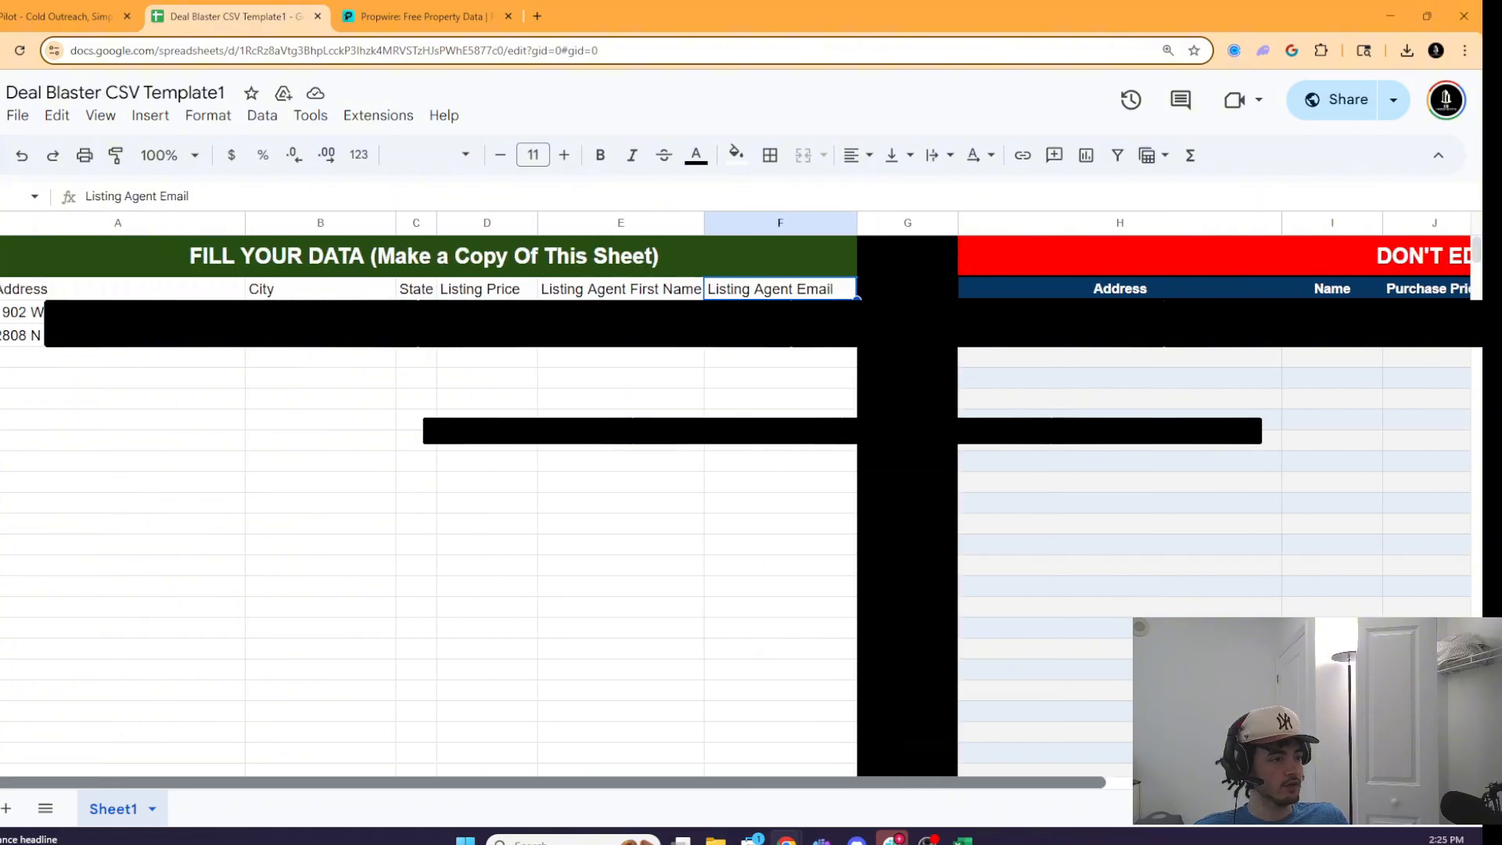
click(100, 115)
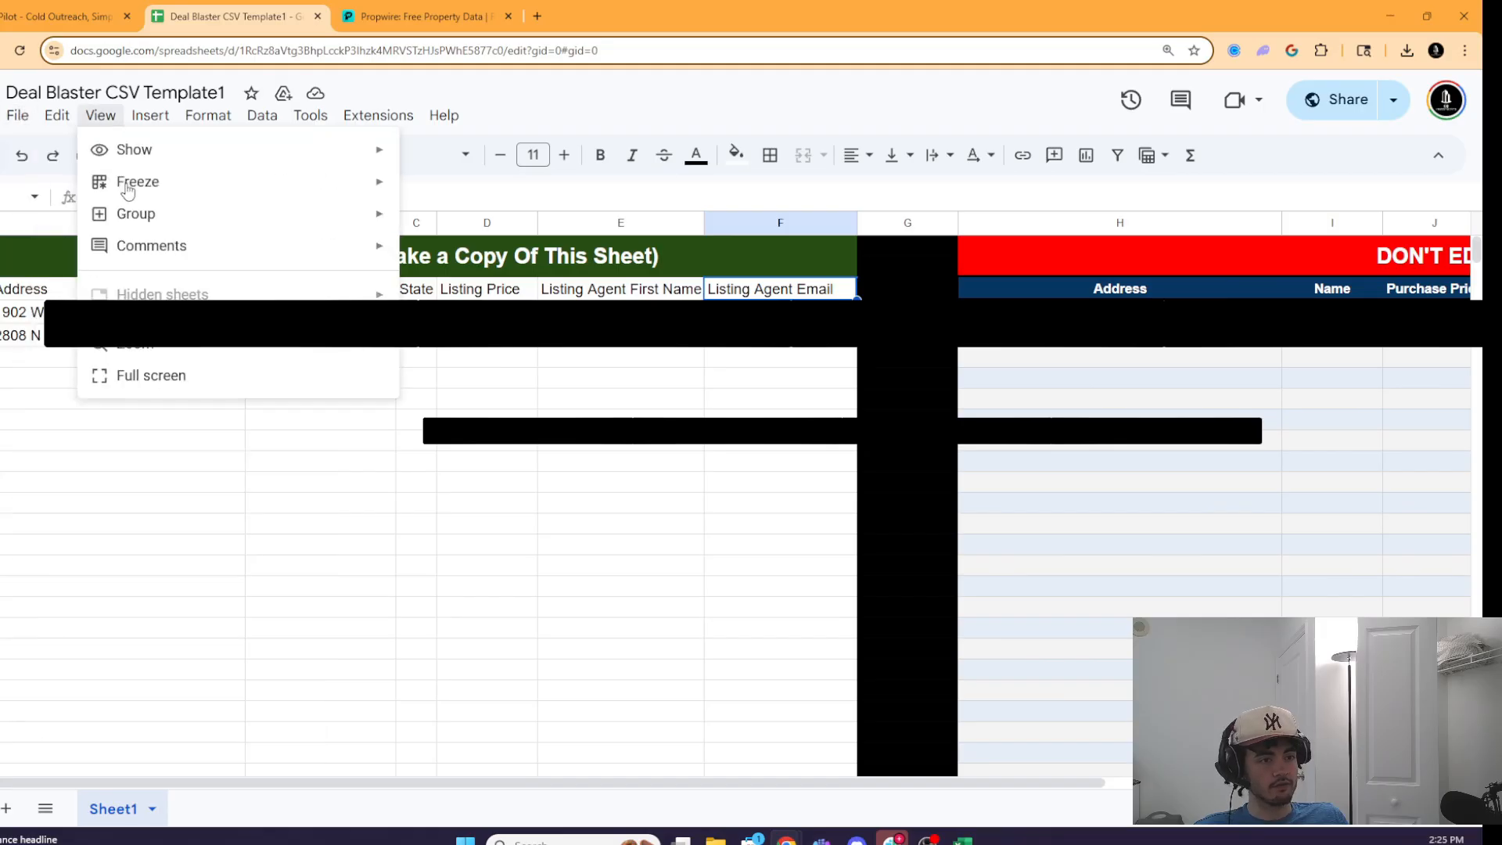
click(17, 115)
mouse_move(313, 362)
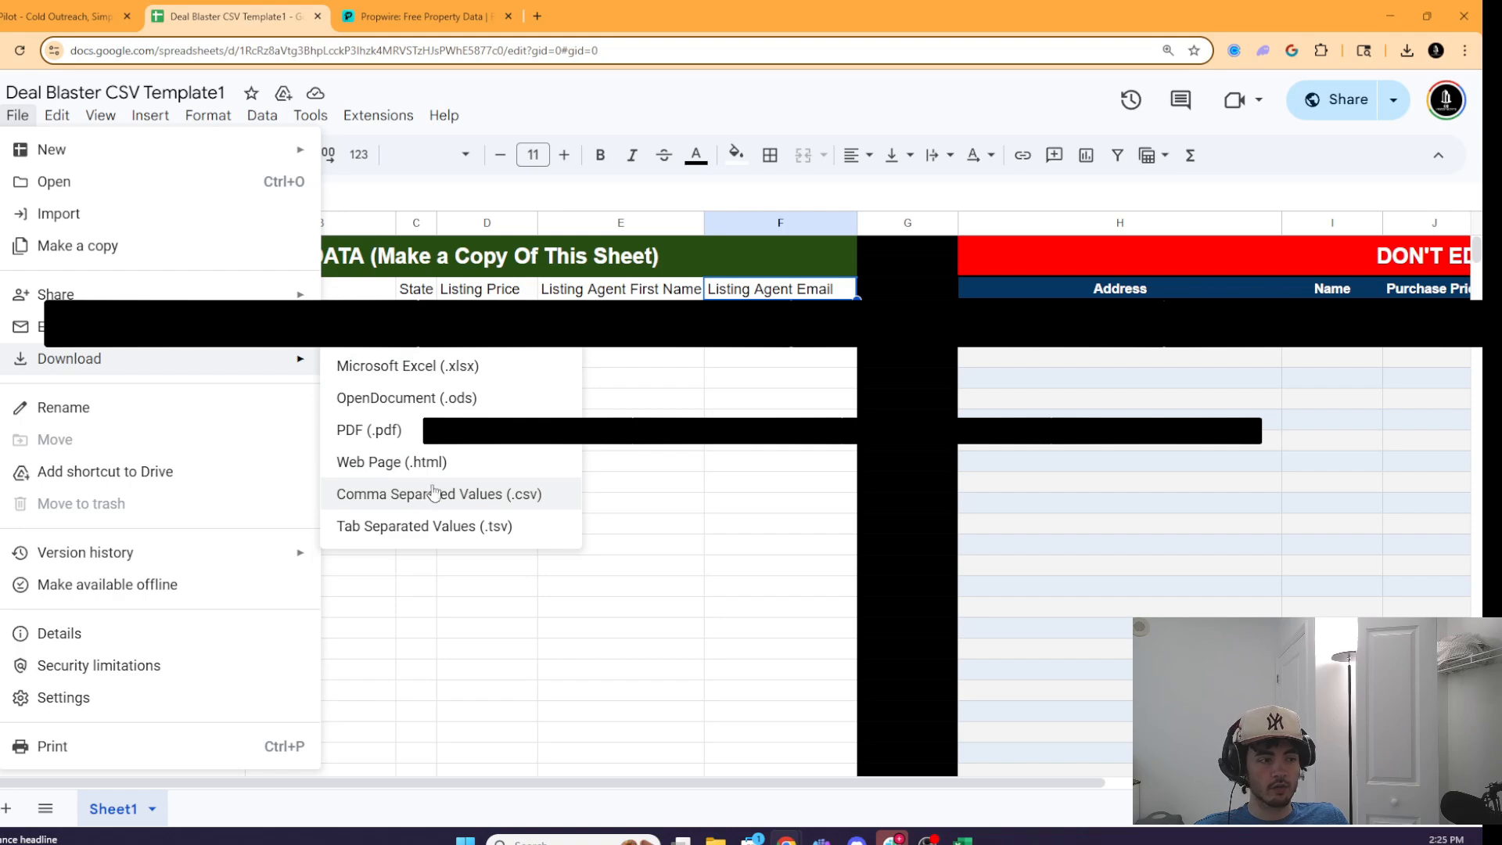
click(479, 495)
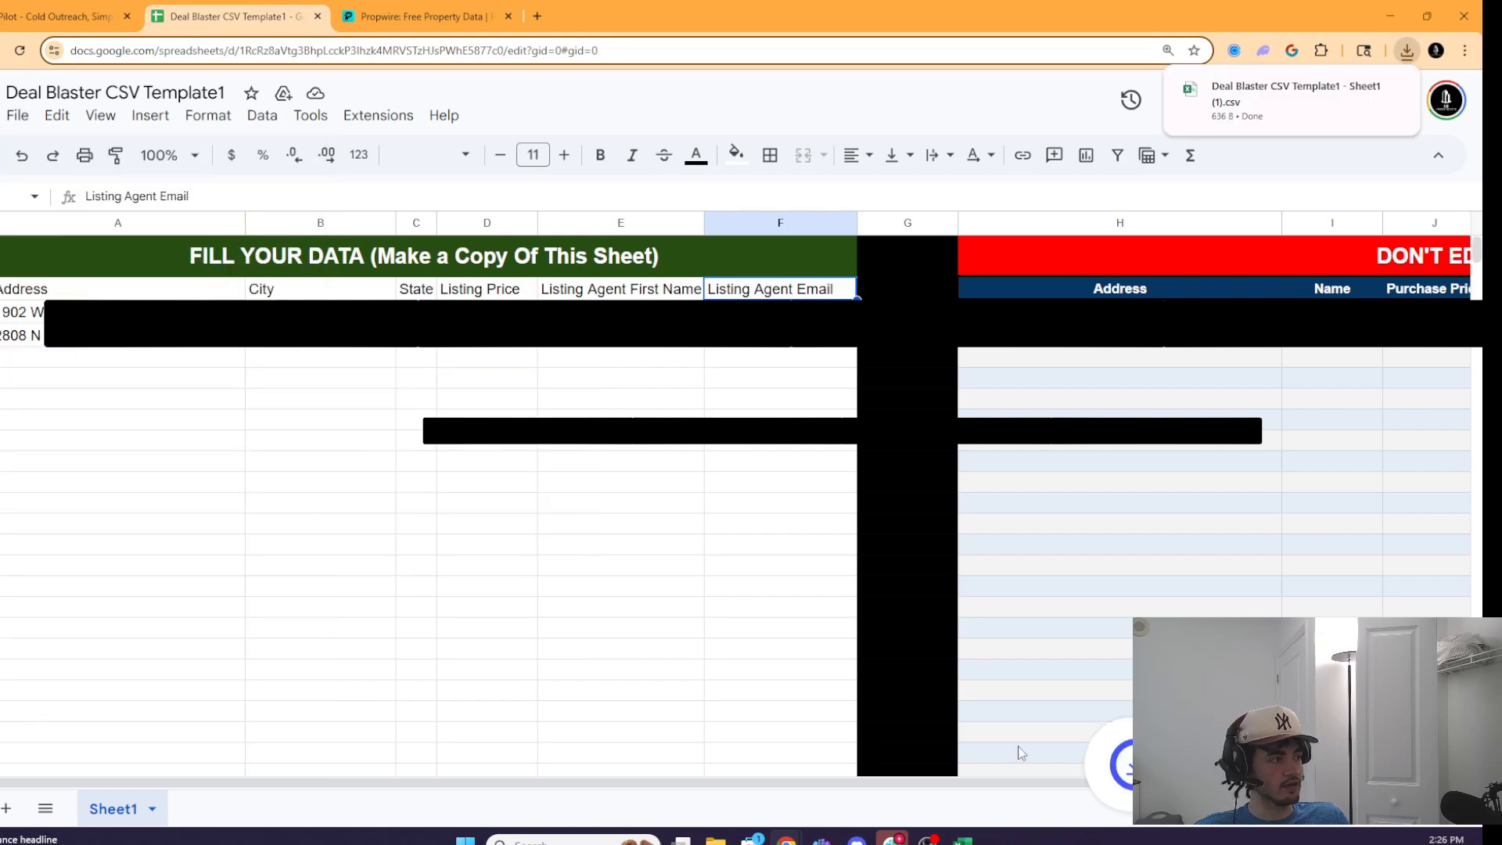
- Check DealBlaster's empty Gmail Address and App Password fields, then open a new Google tab
click(59, 15)
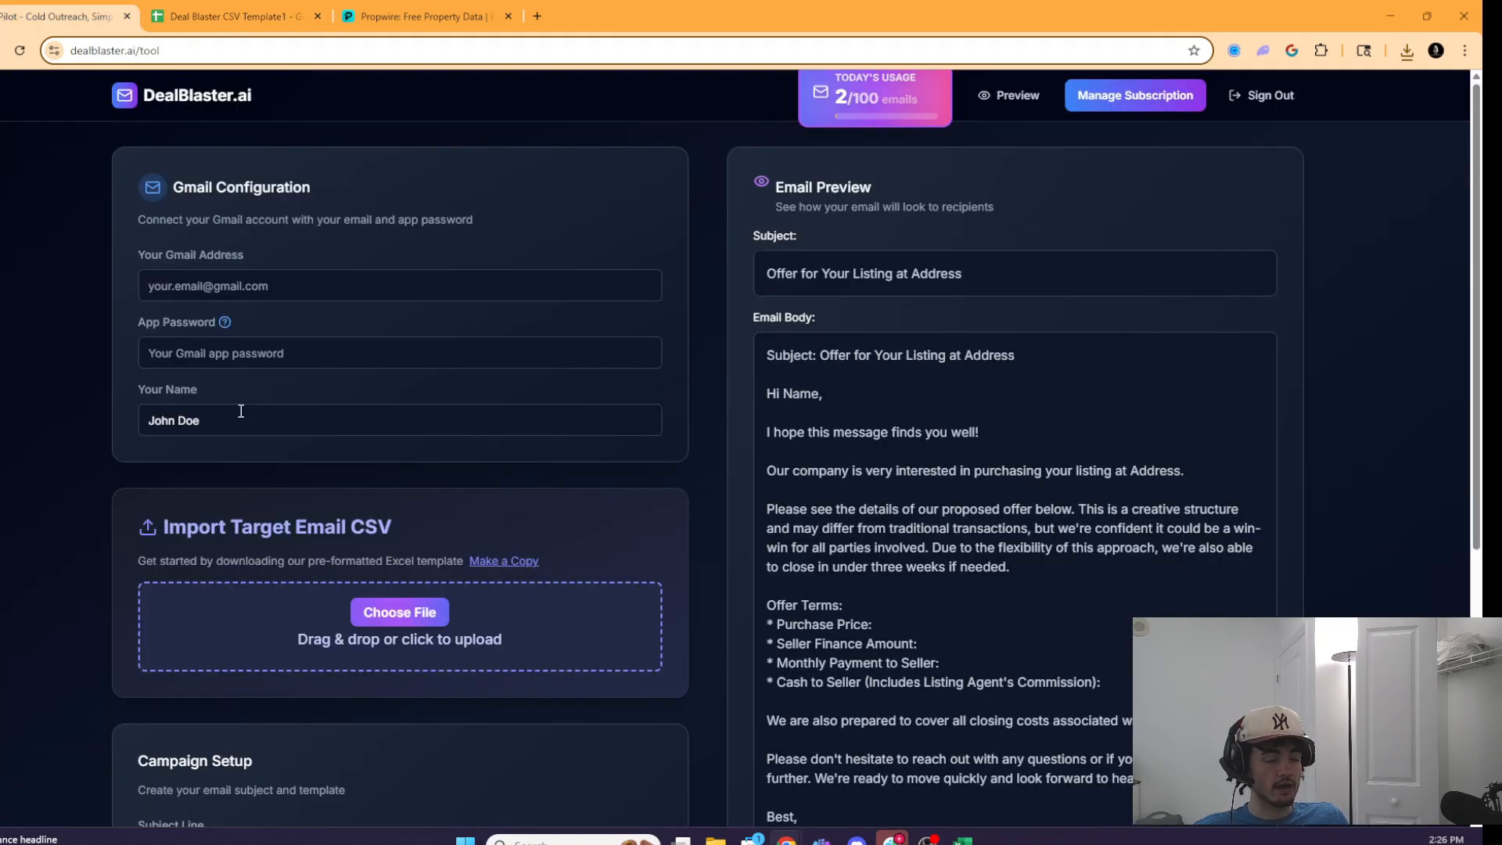
click(196, 284)
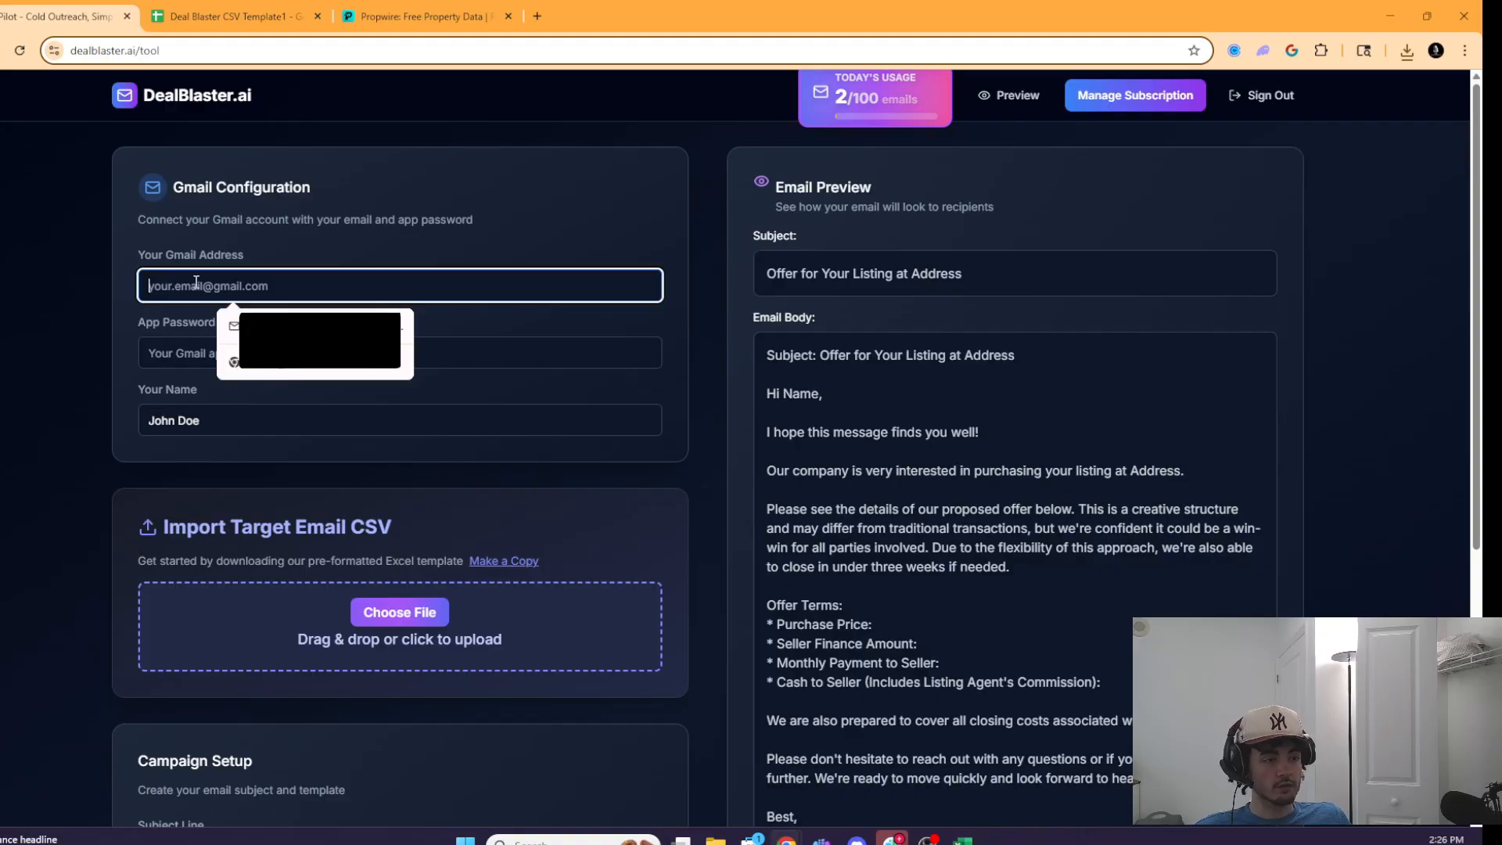
click(163, 352)
click(63, 411)
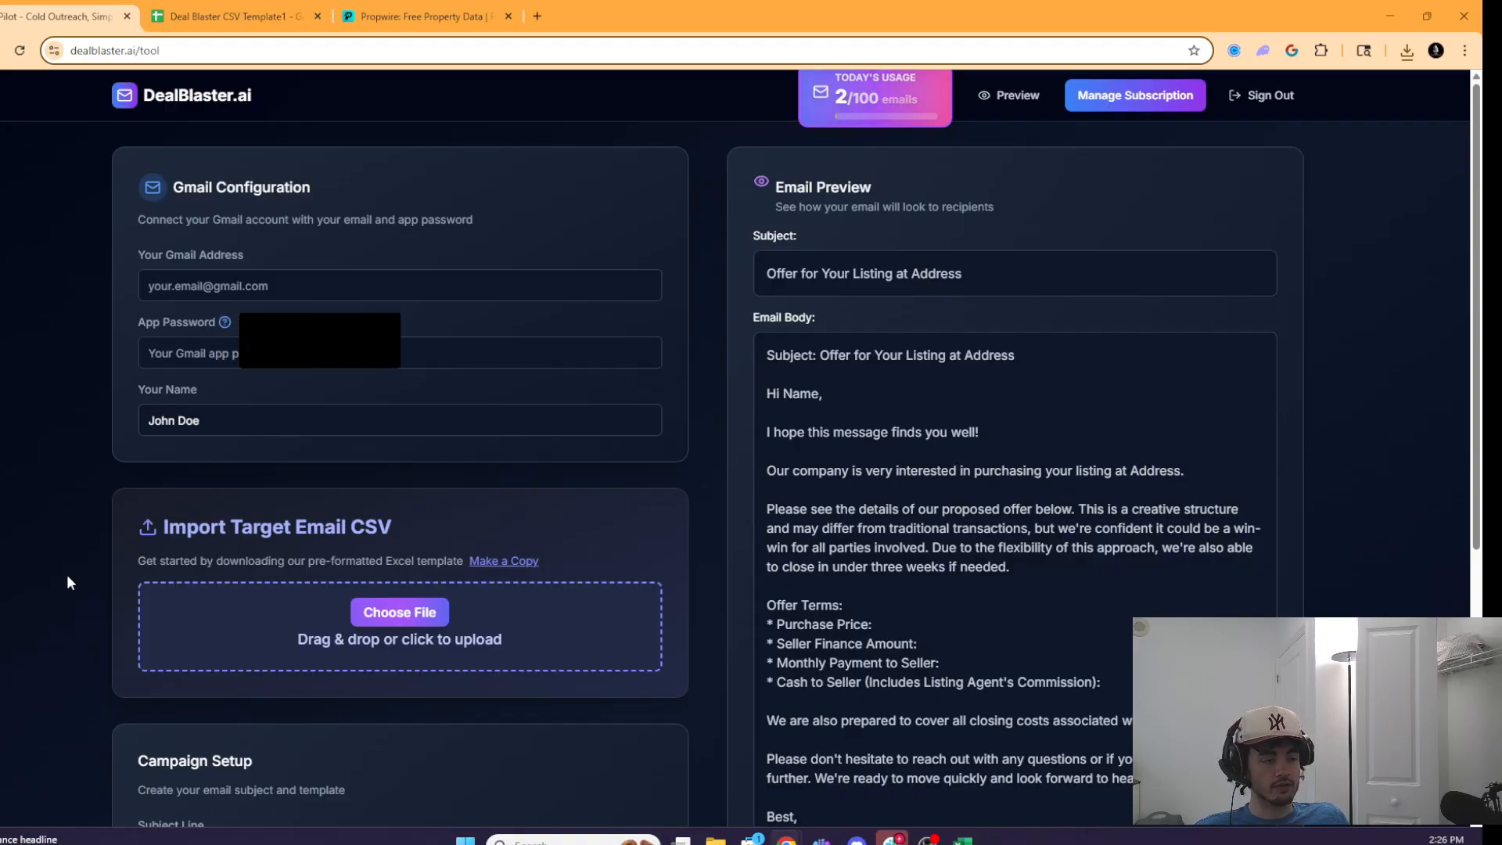
click(249, 286)
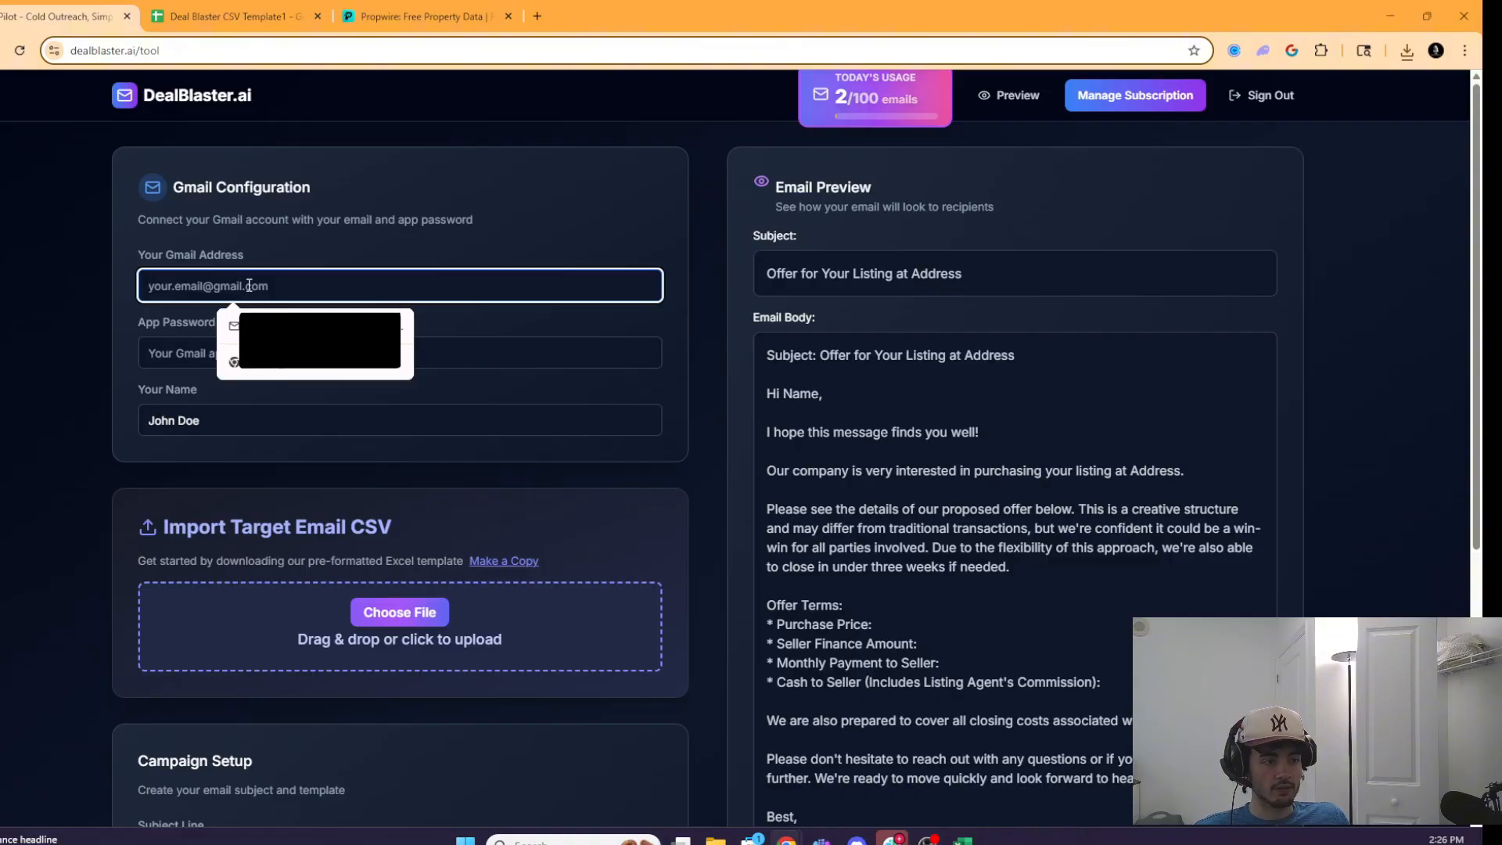
click(336, 229)
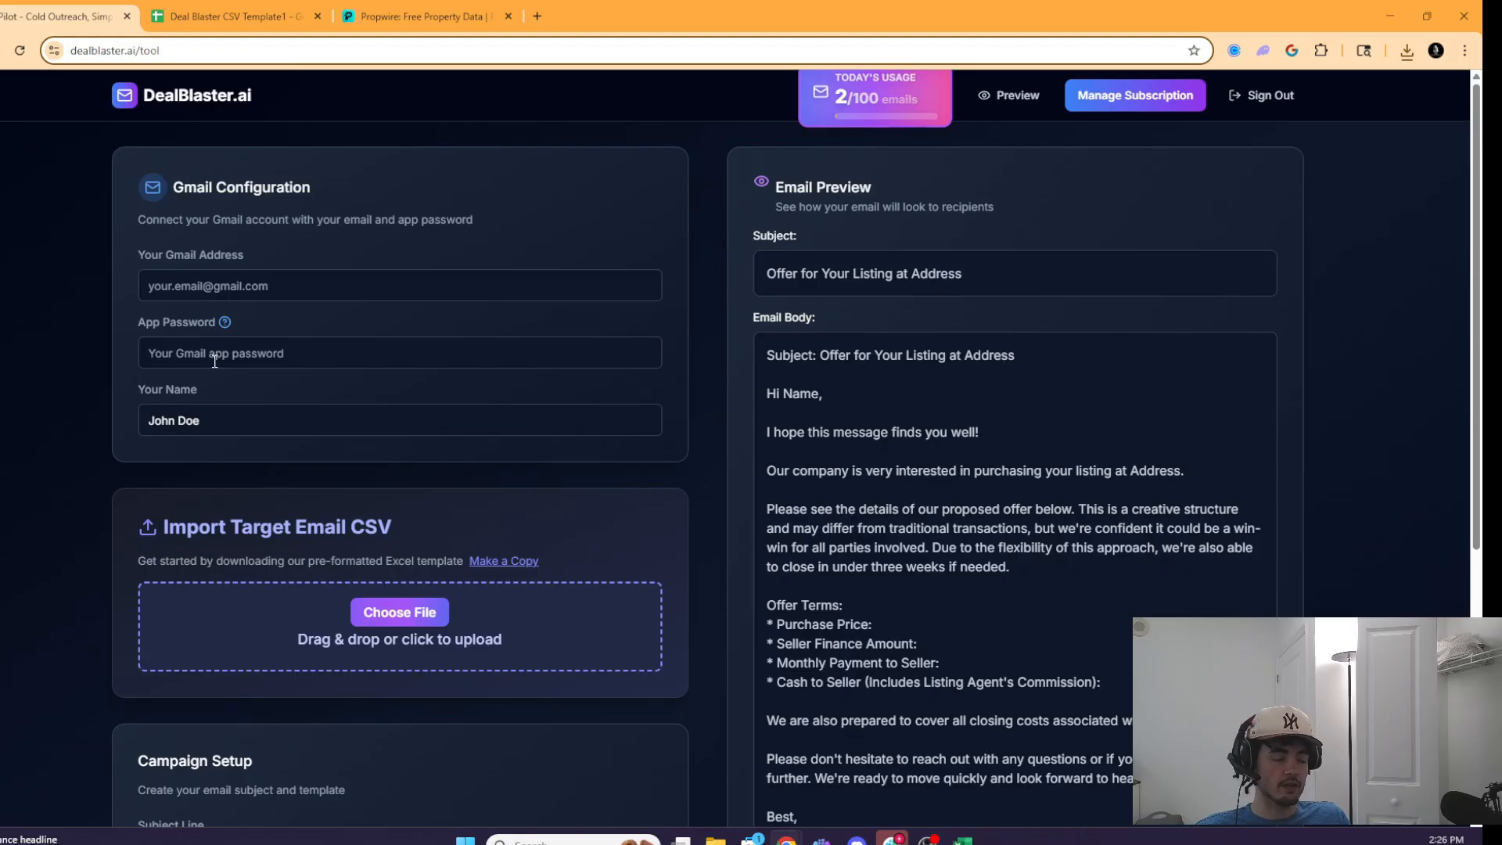
key(ctrl+t)
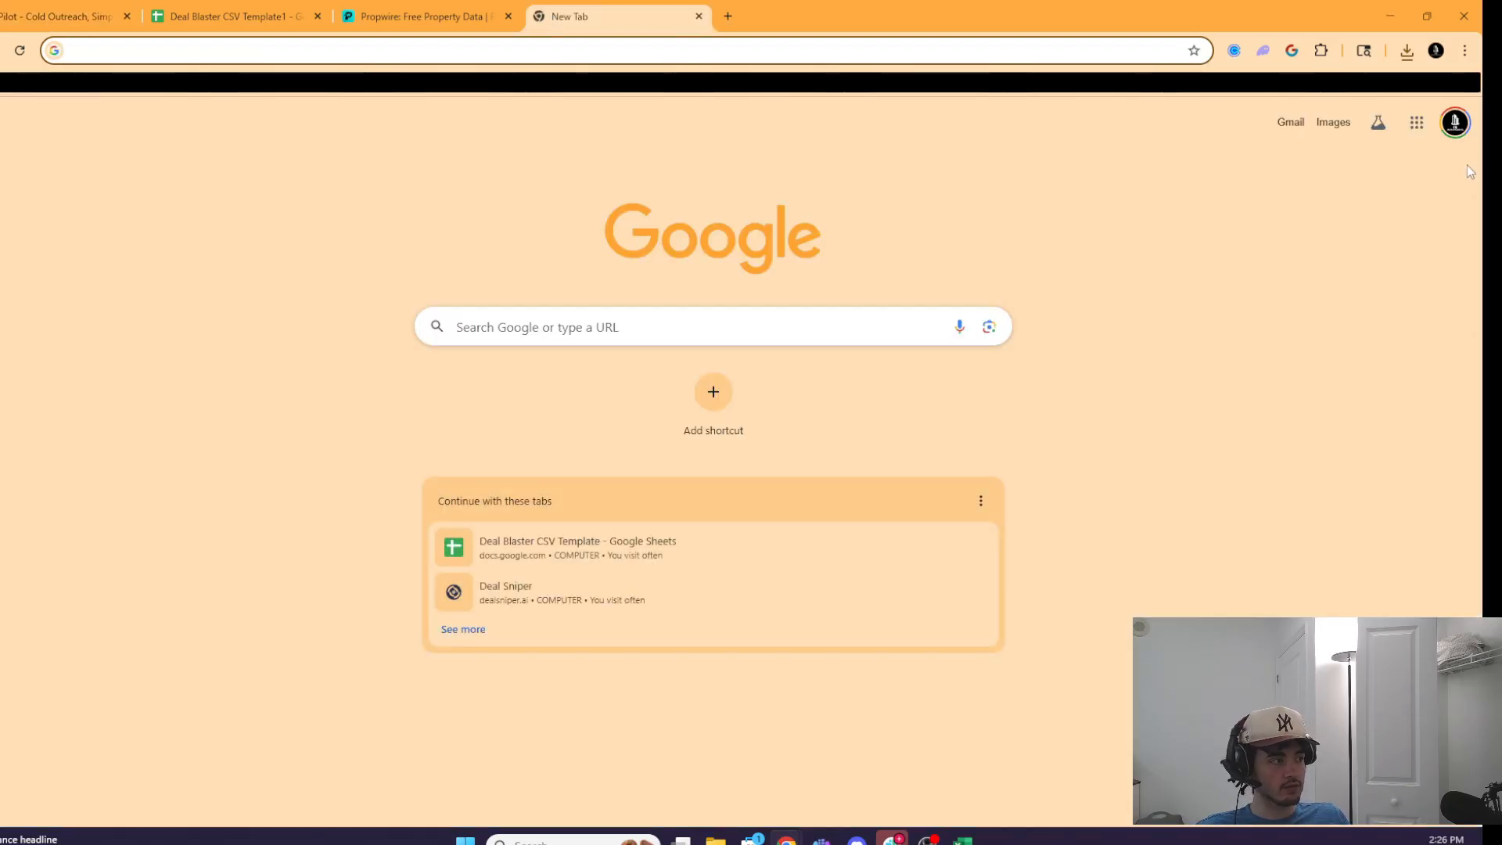
- Go to Google Account Security and find the App passwords page by searching 'app'
click(1455, 122)
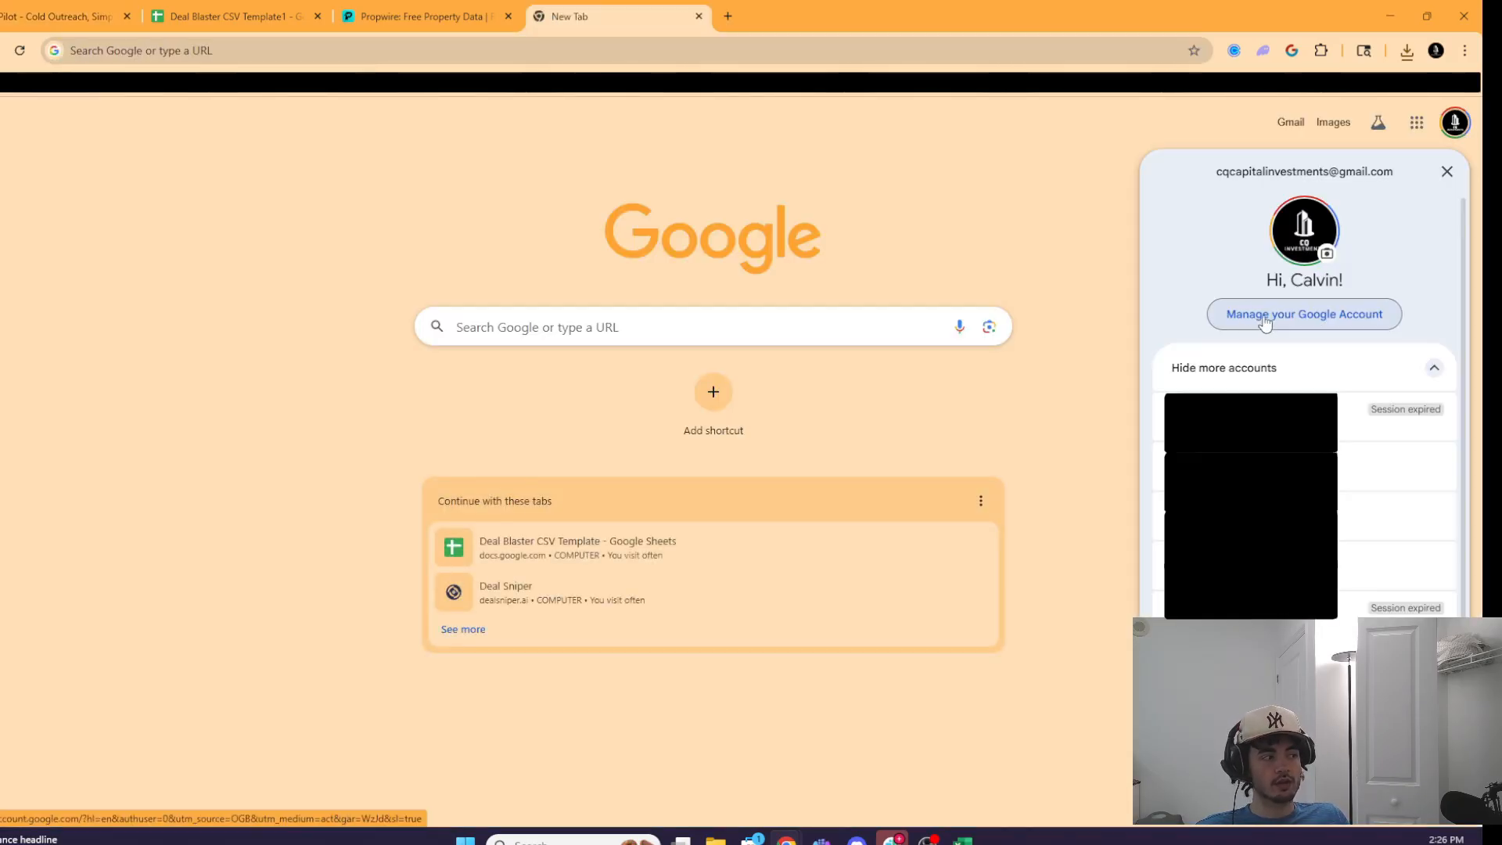
click(1307, 309)
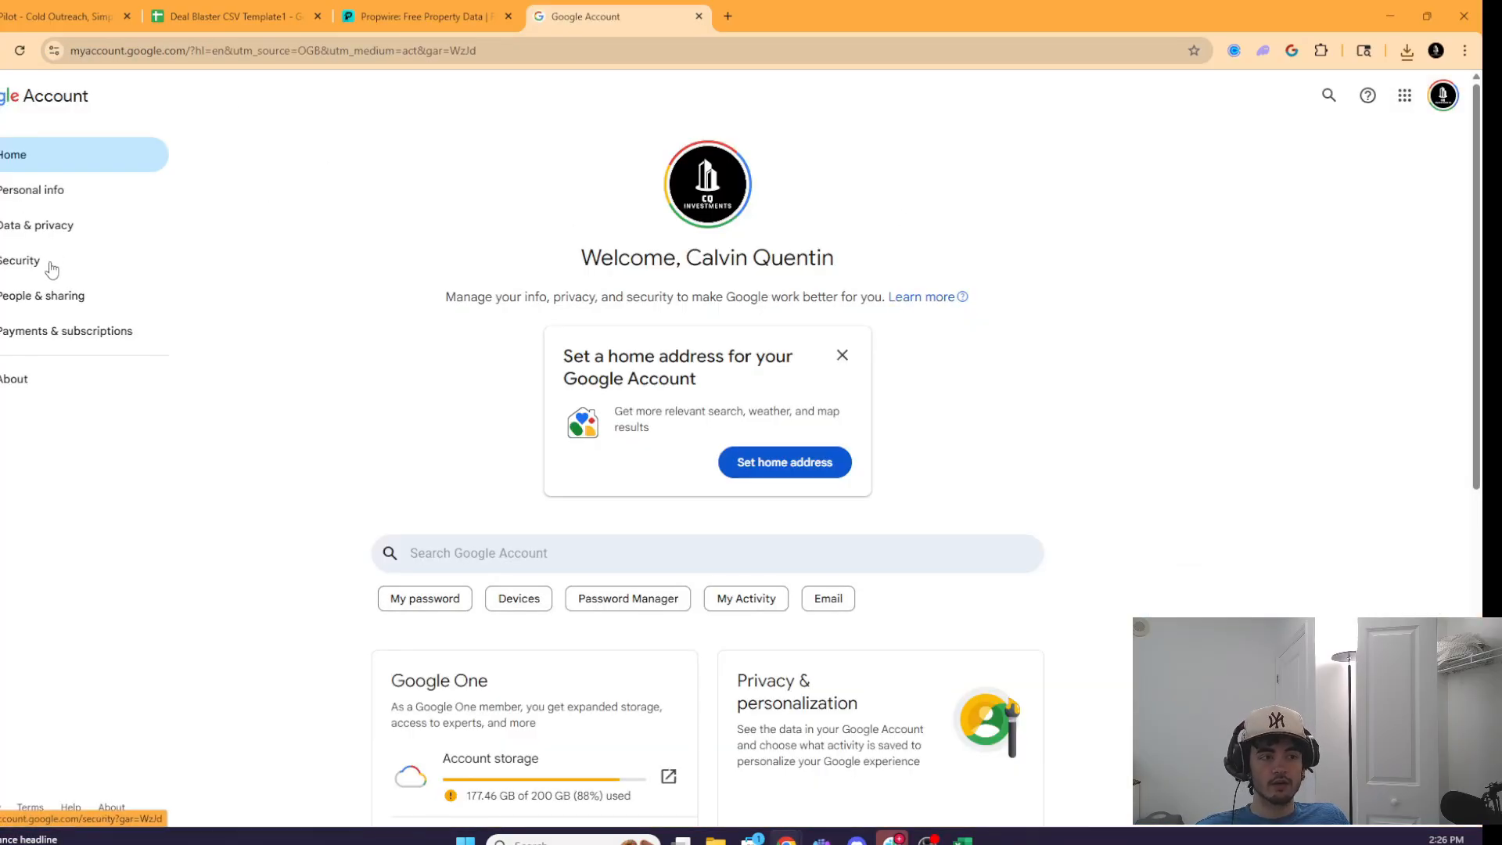
click(23, 266)
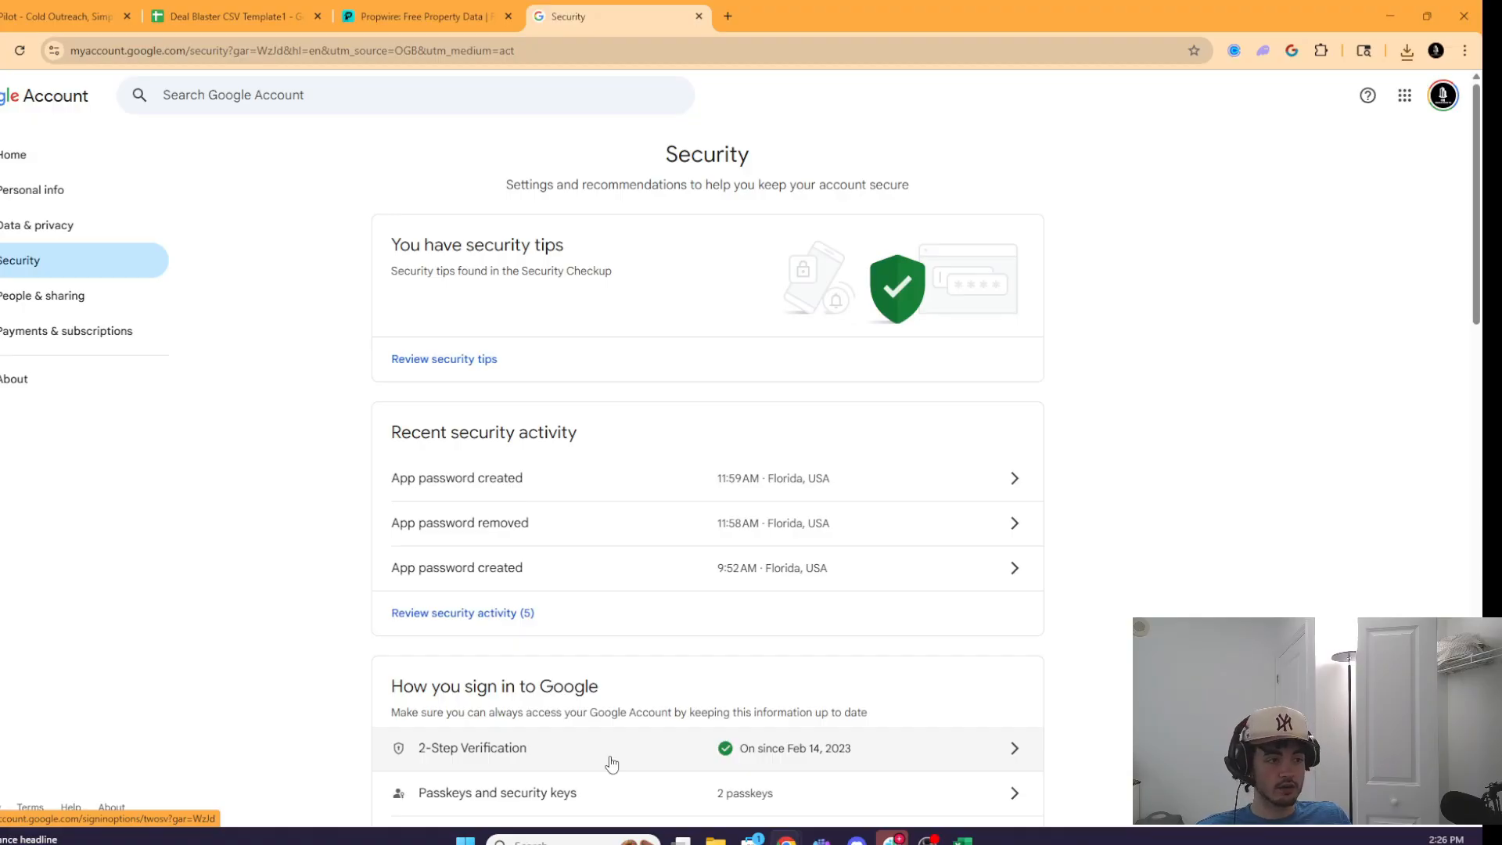
click(235, 98)
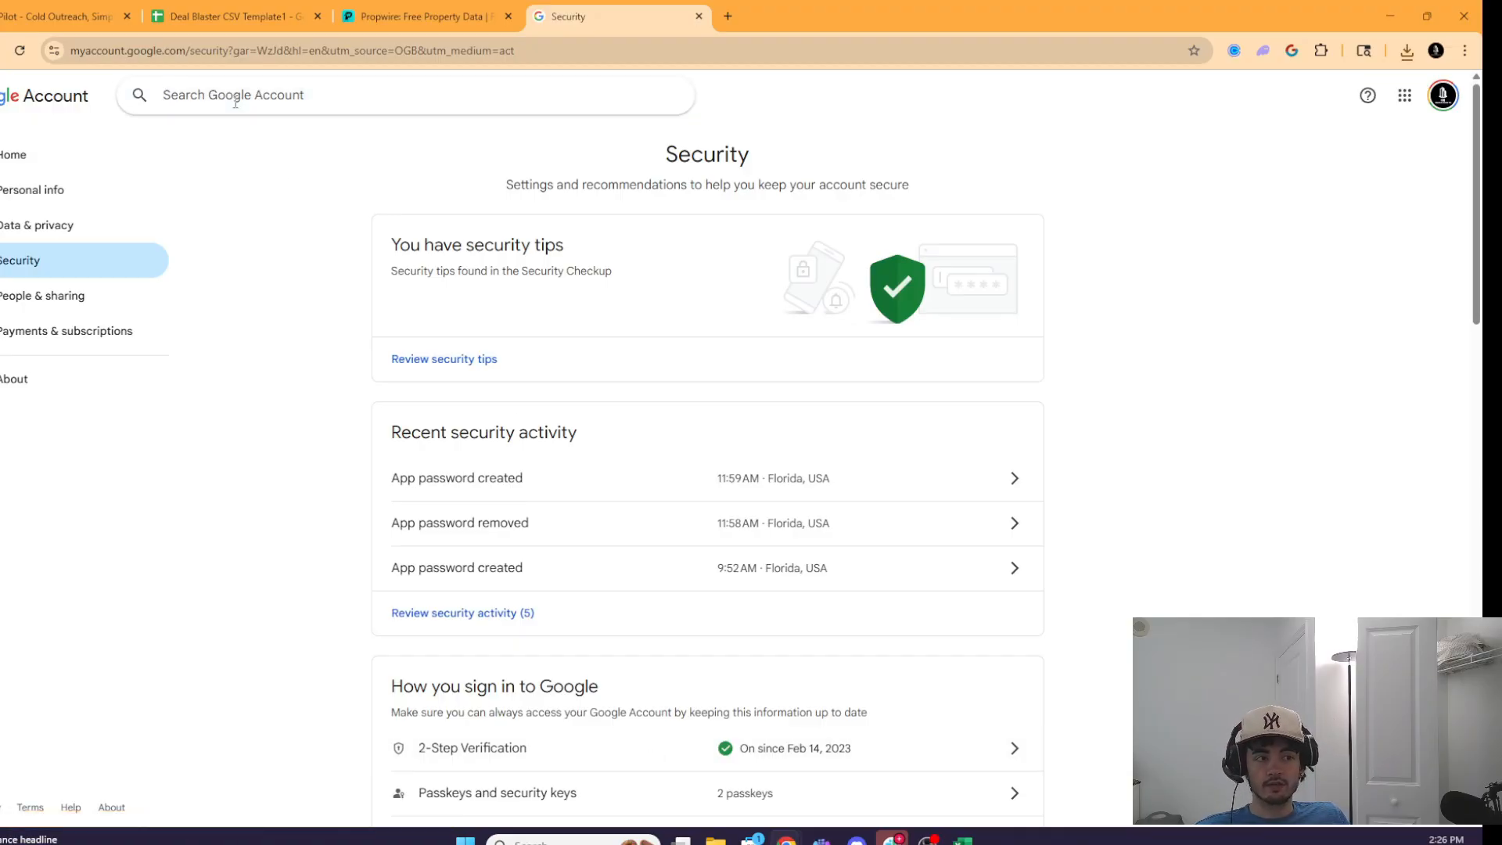
text(app)
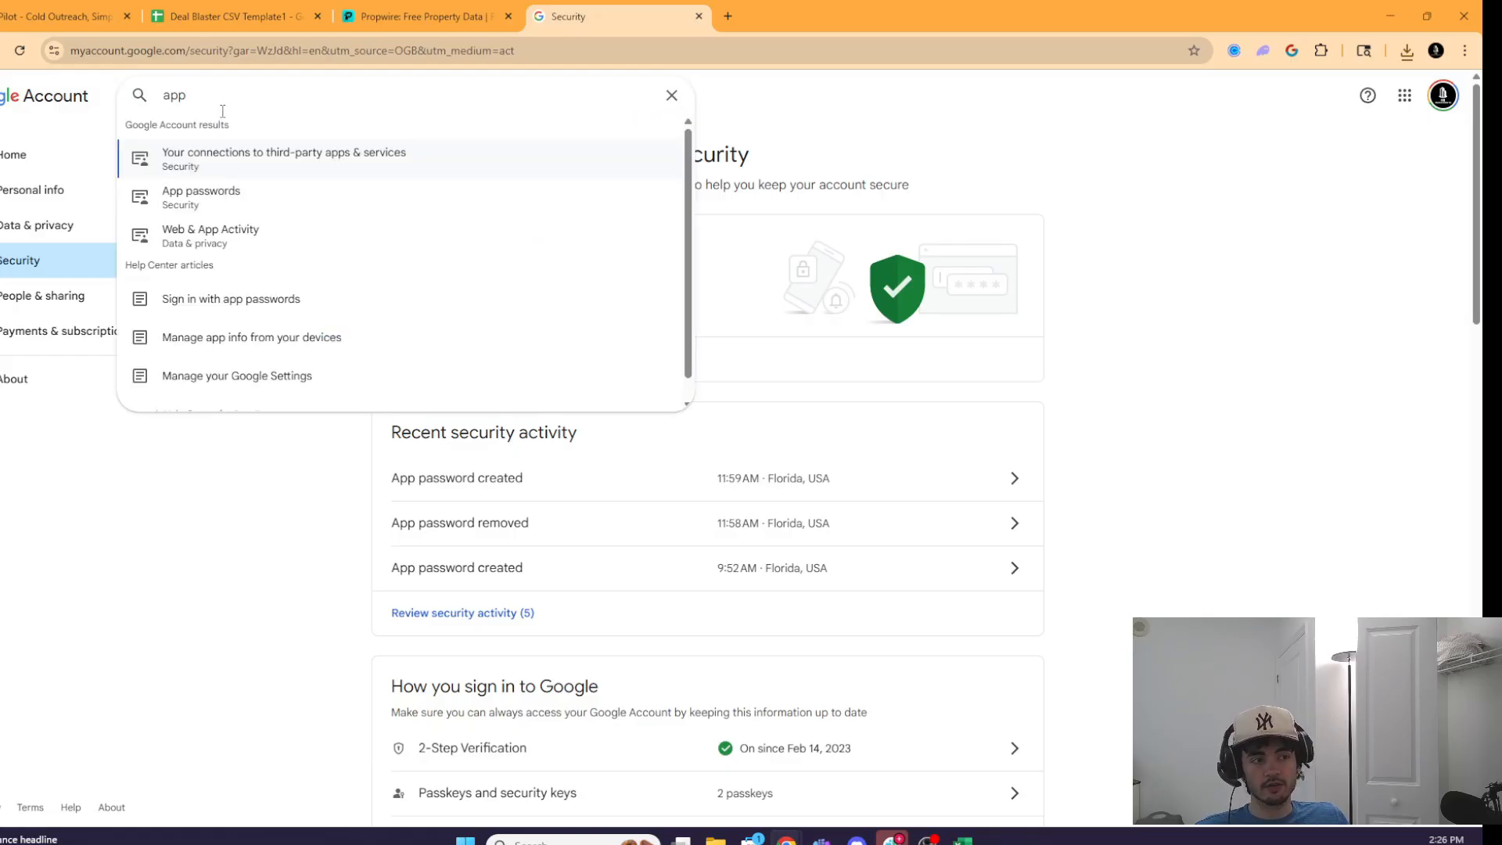
click(228, 198)
- Create an app password named 'blaster' and copy it
text(blas)
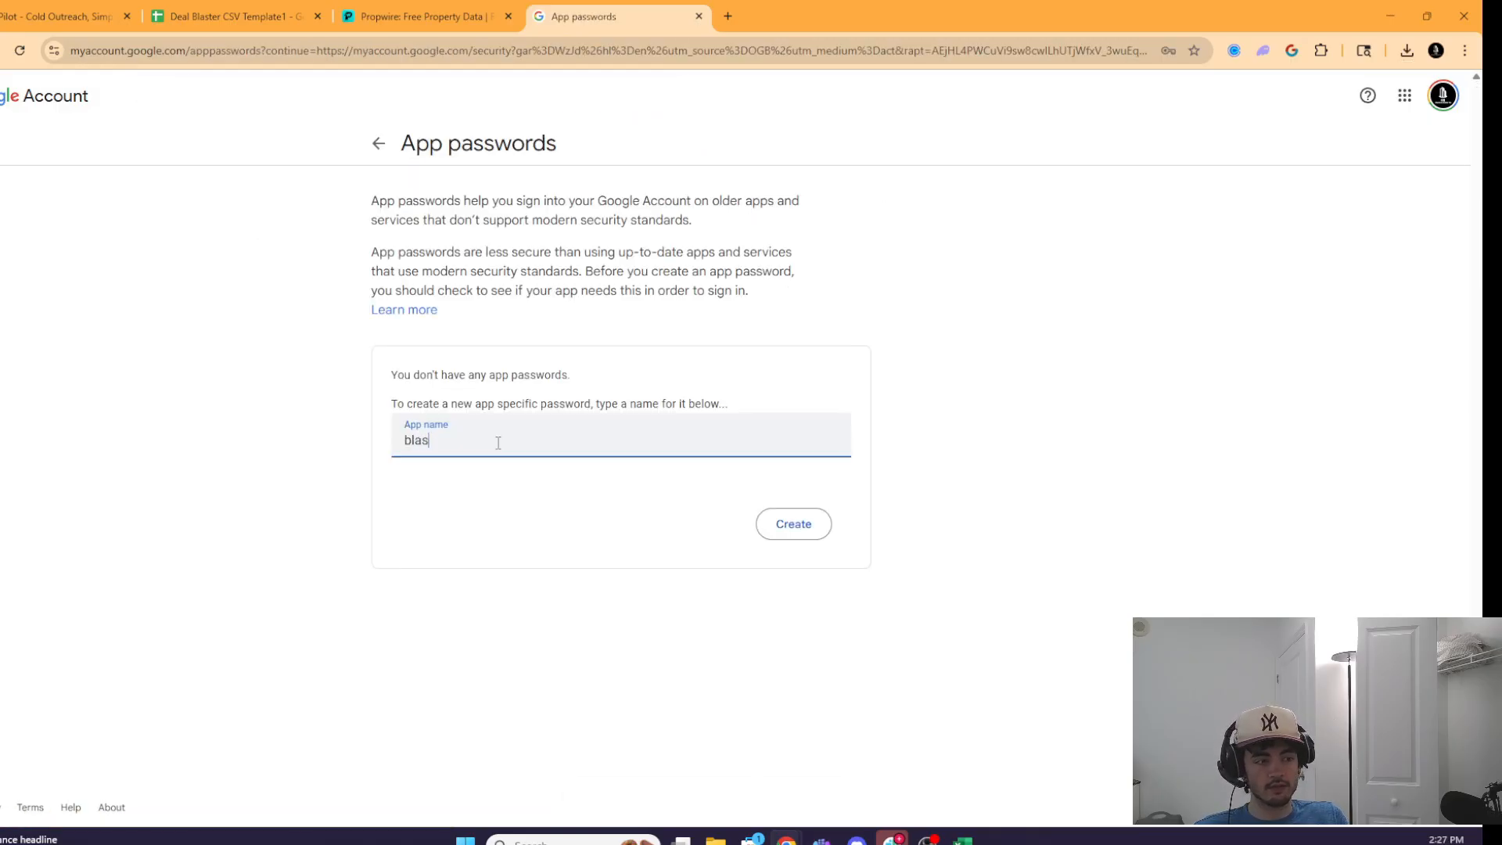
text(ter)
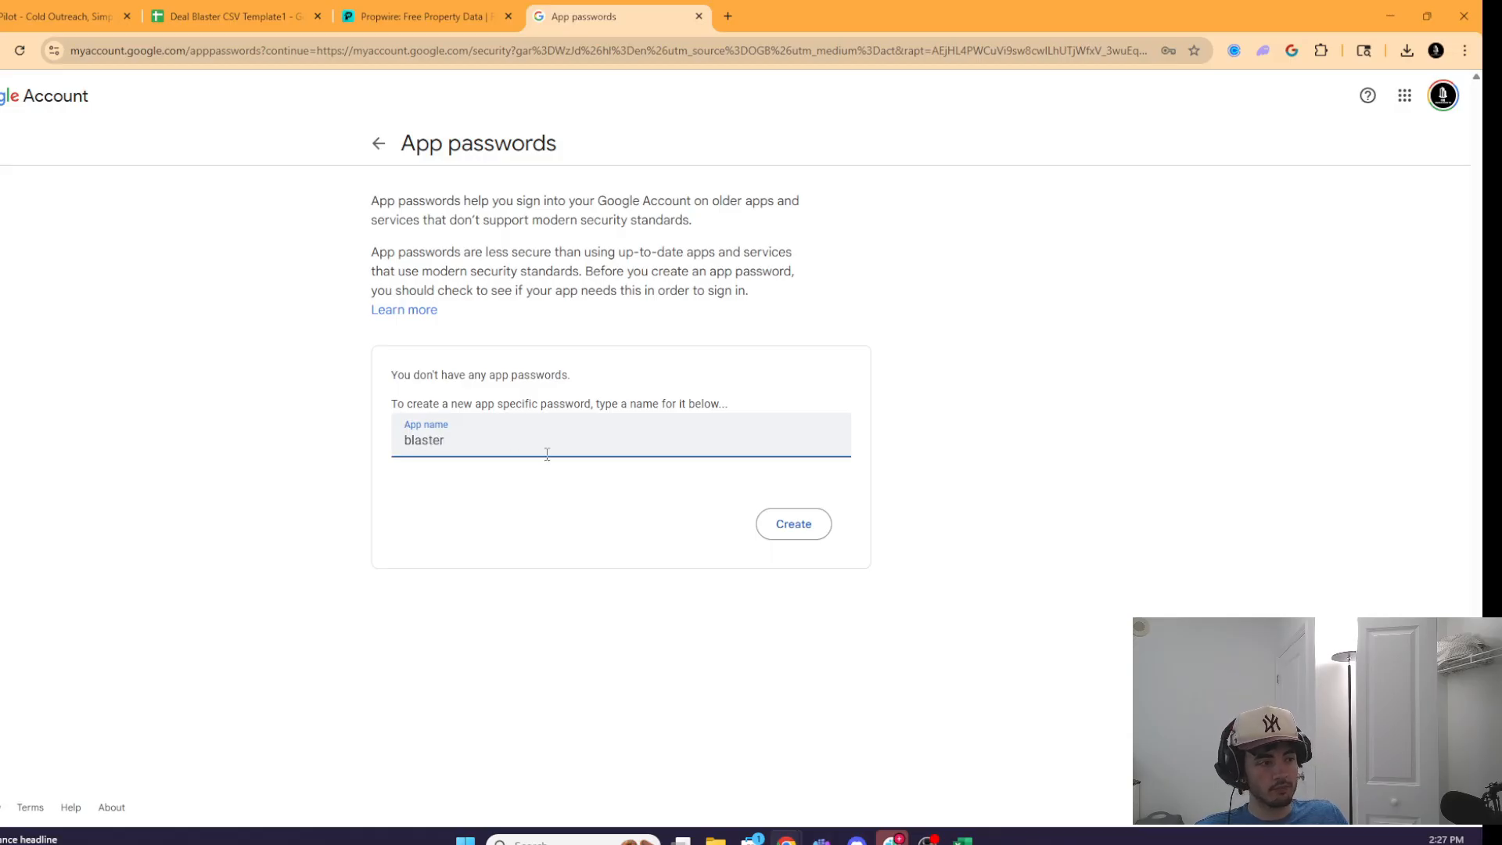
click(793, 524)
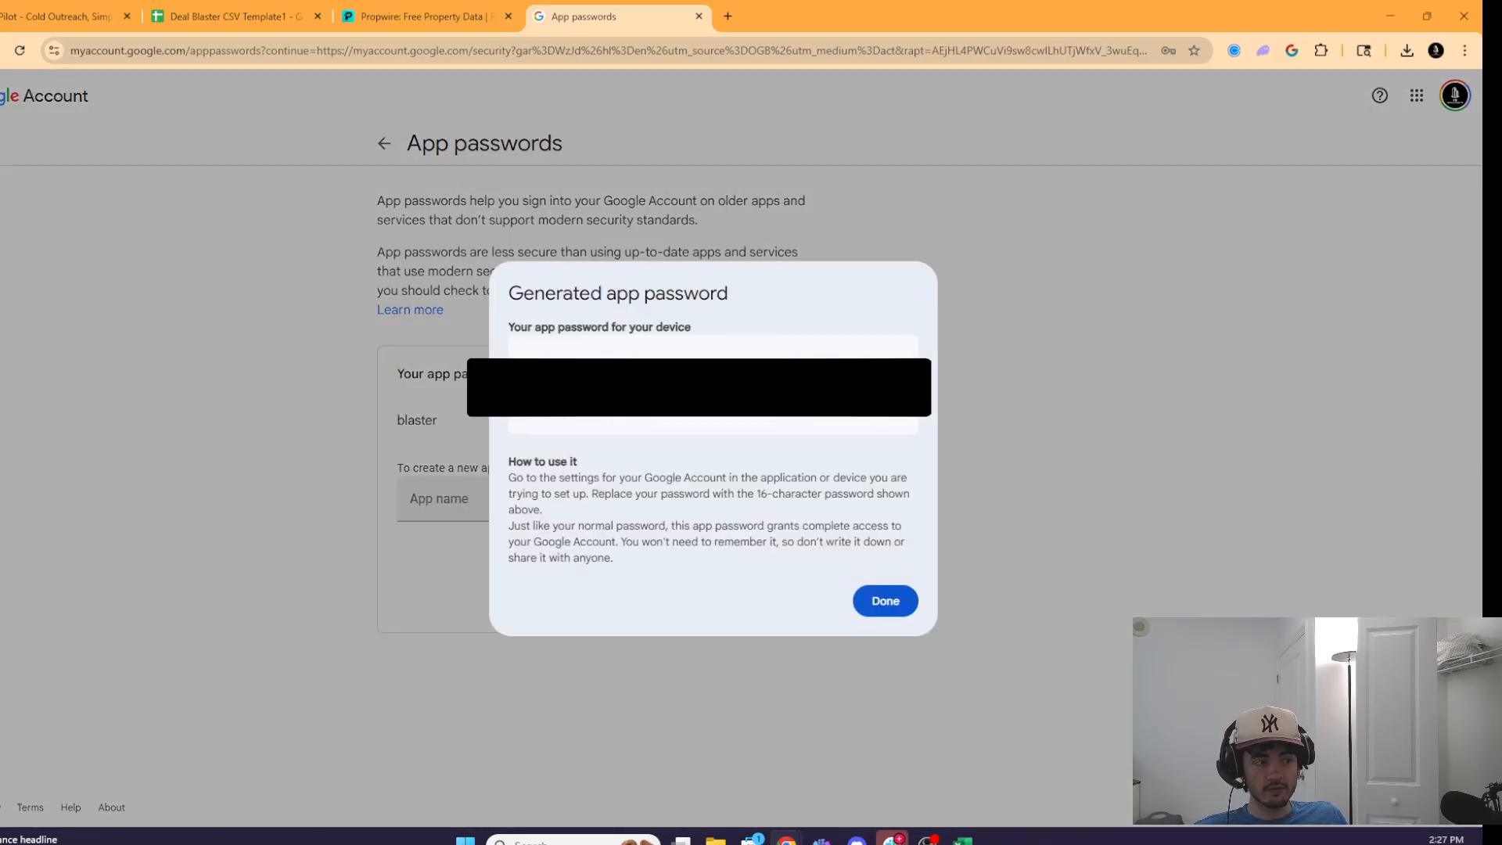
right_click(651, 387)
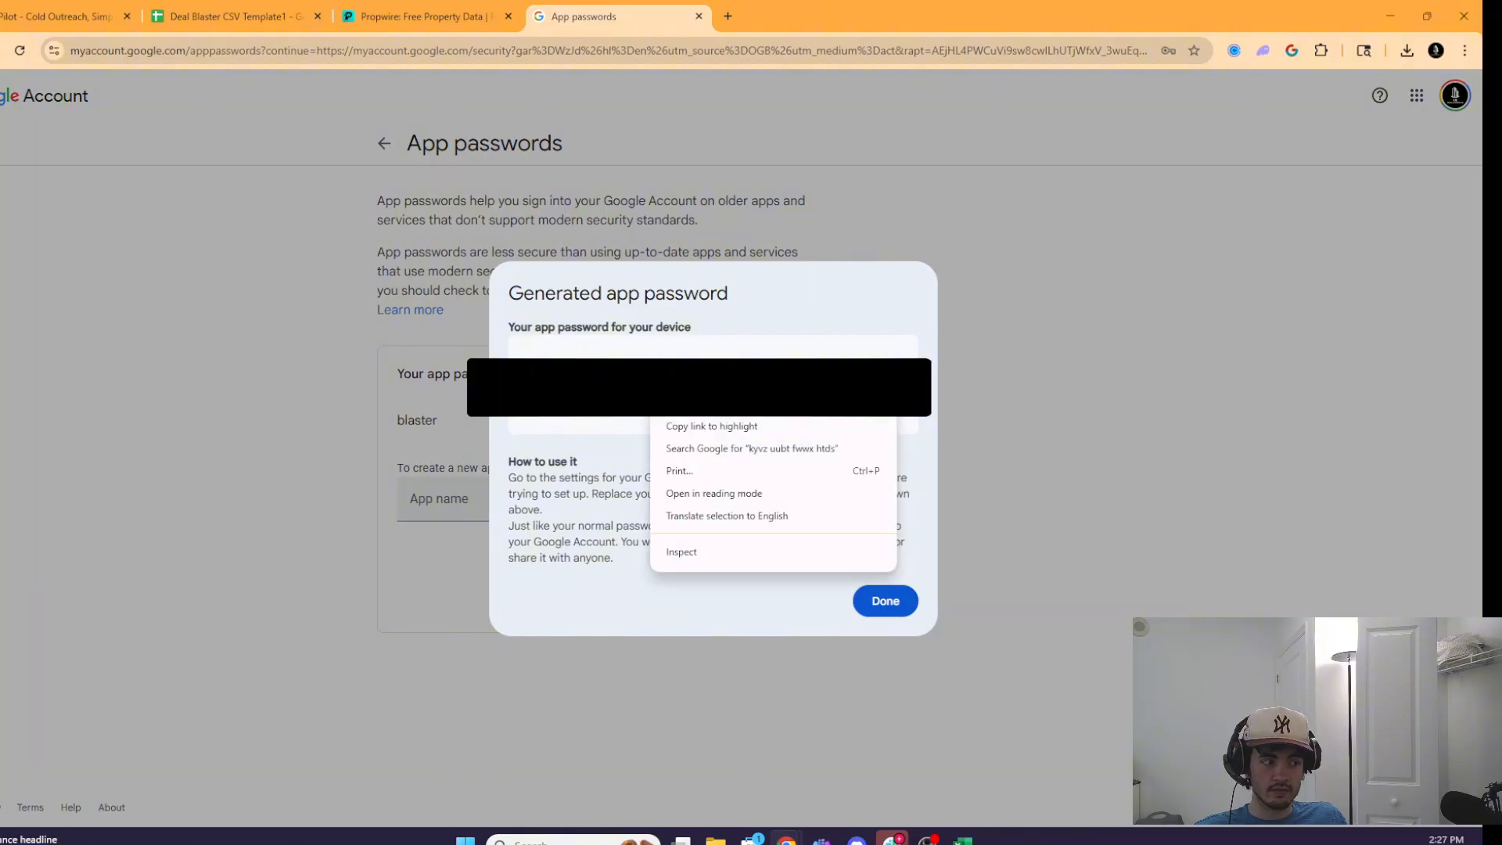
click(709, 415)
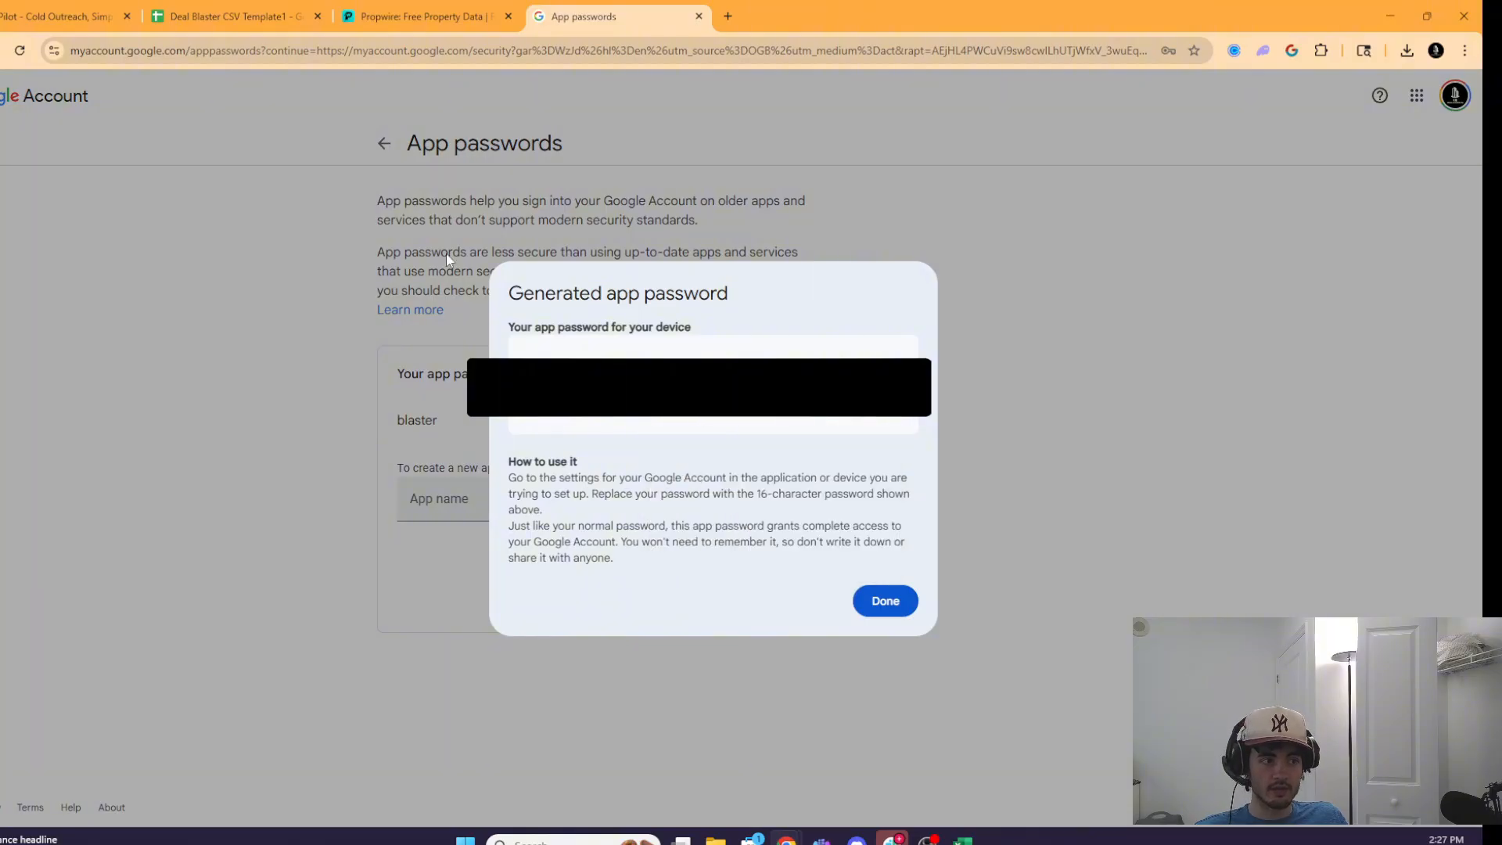
- Back in DealBlaster, autofill the Gmail Address field
click(45, 12)
click(247, 286)
click(246, 319)
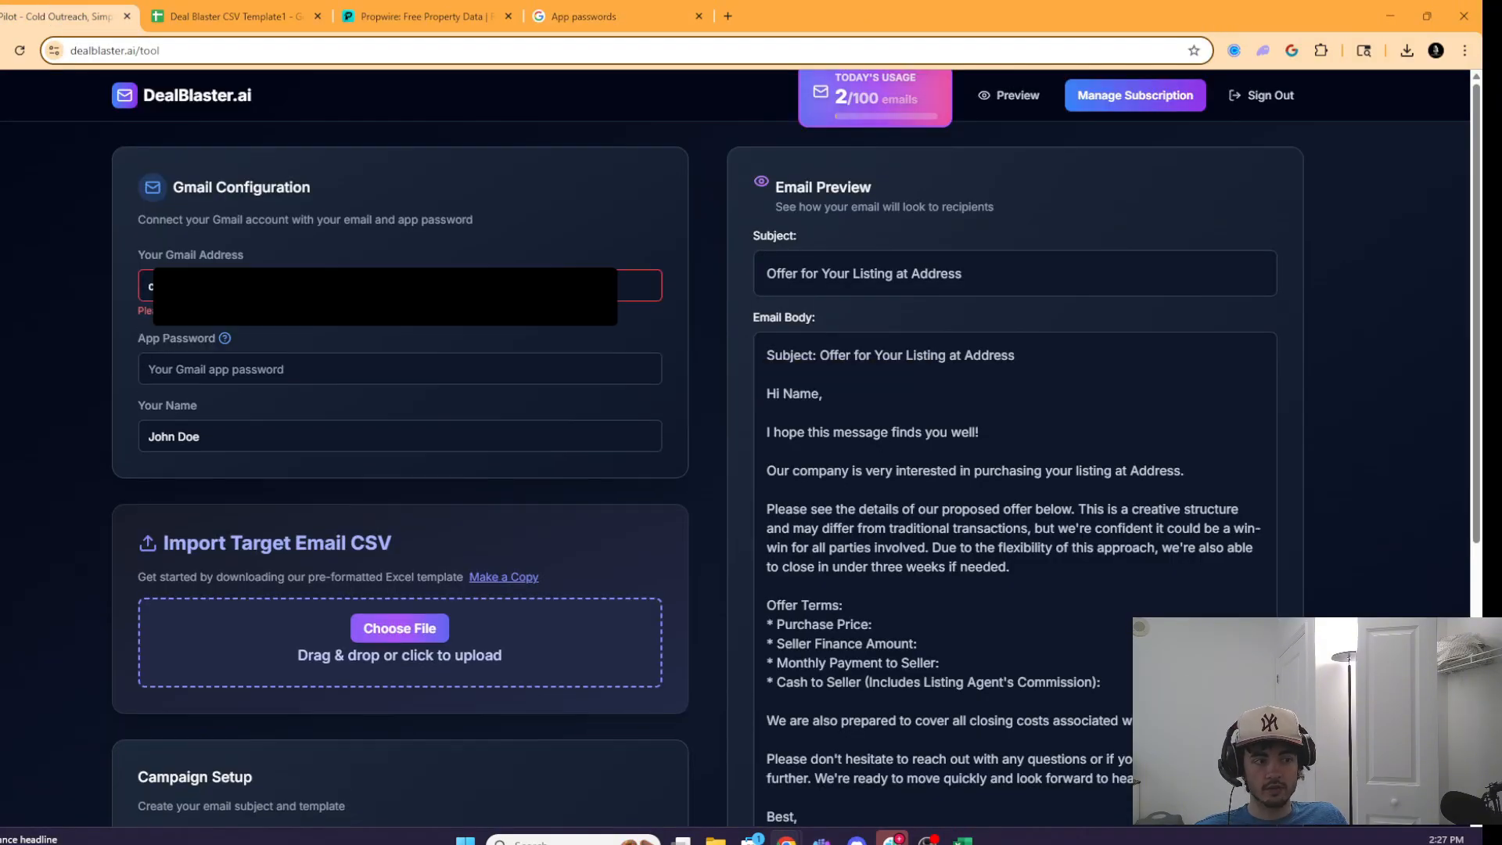
- Paste the app password and replace the sample 'John Doe' sender with your own full name
click(244, 359)
key(ctrl+v)
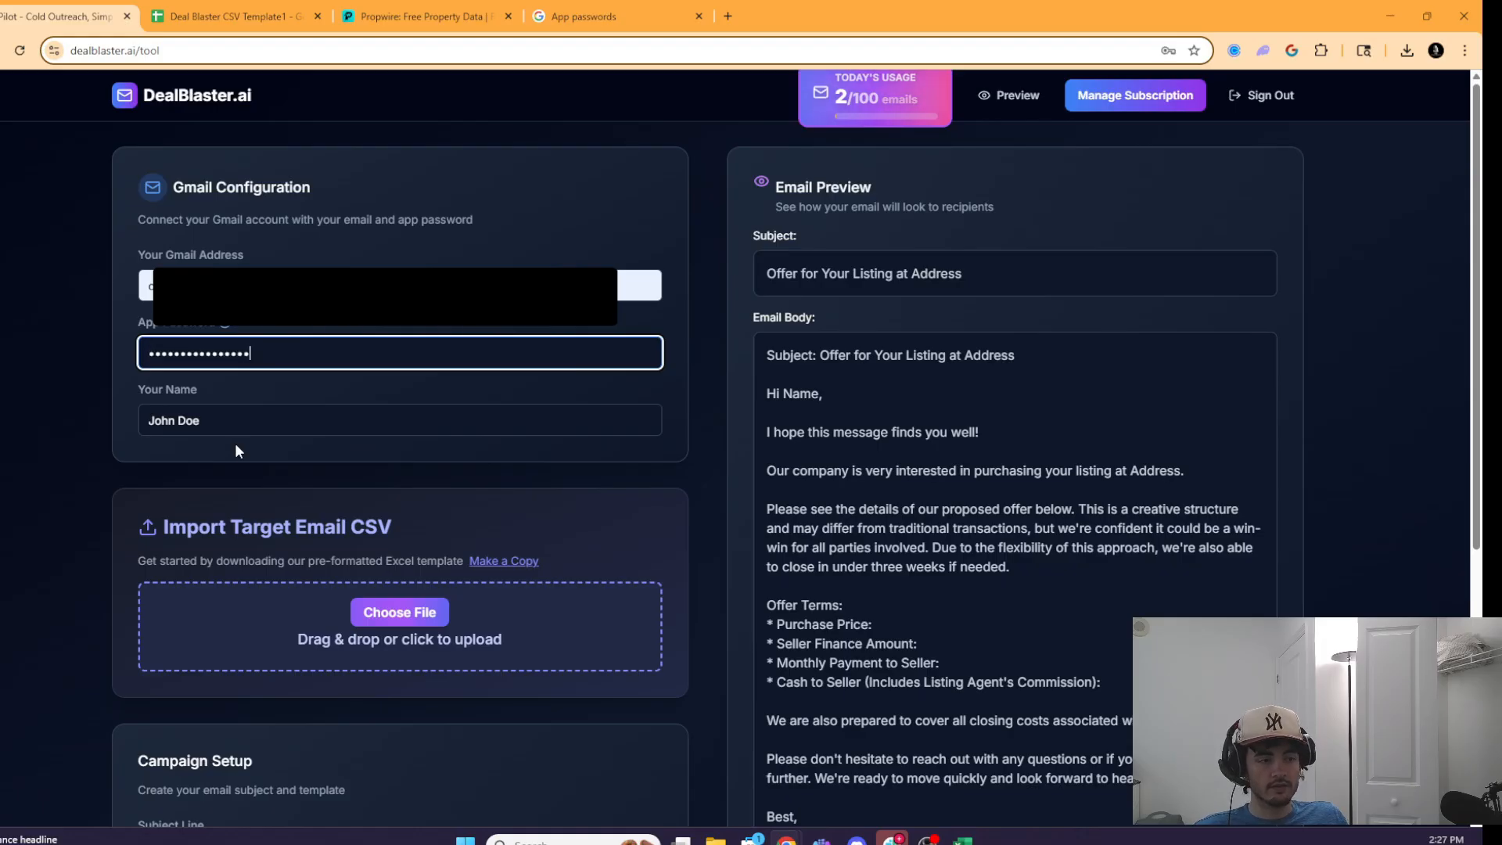
click(249, 420)
double_click(250, 420)
key(BackSpace)
key(BackSpace)
key(BackSpace)
key(BackSpace)
key(BackSpace)
key(BackSpace)
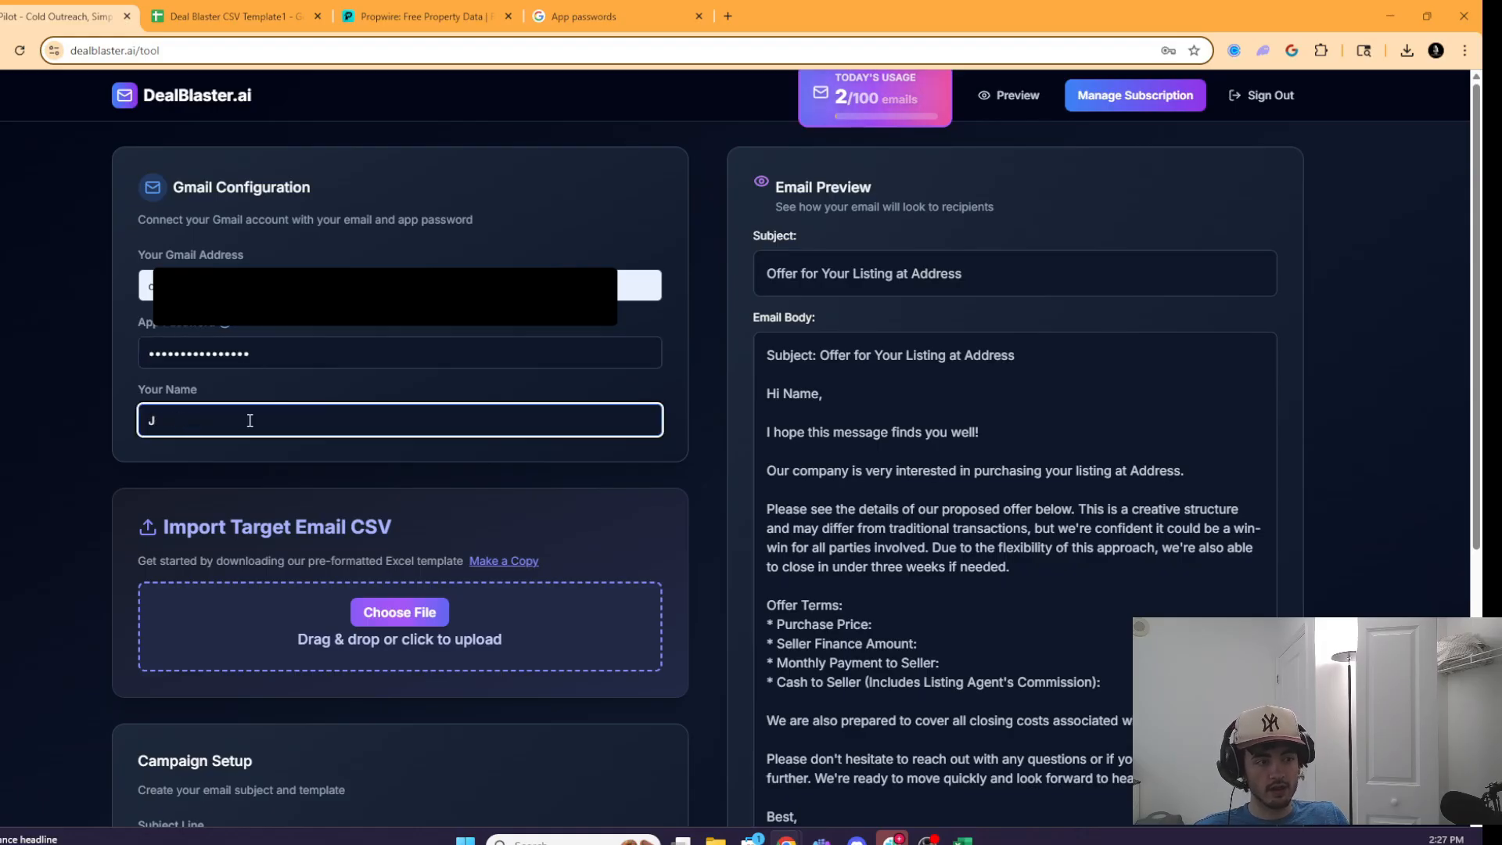
text(Calvin Quentin)
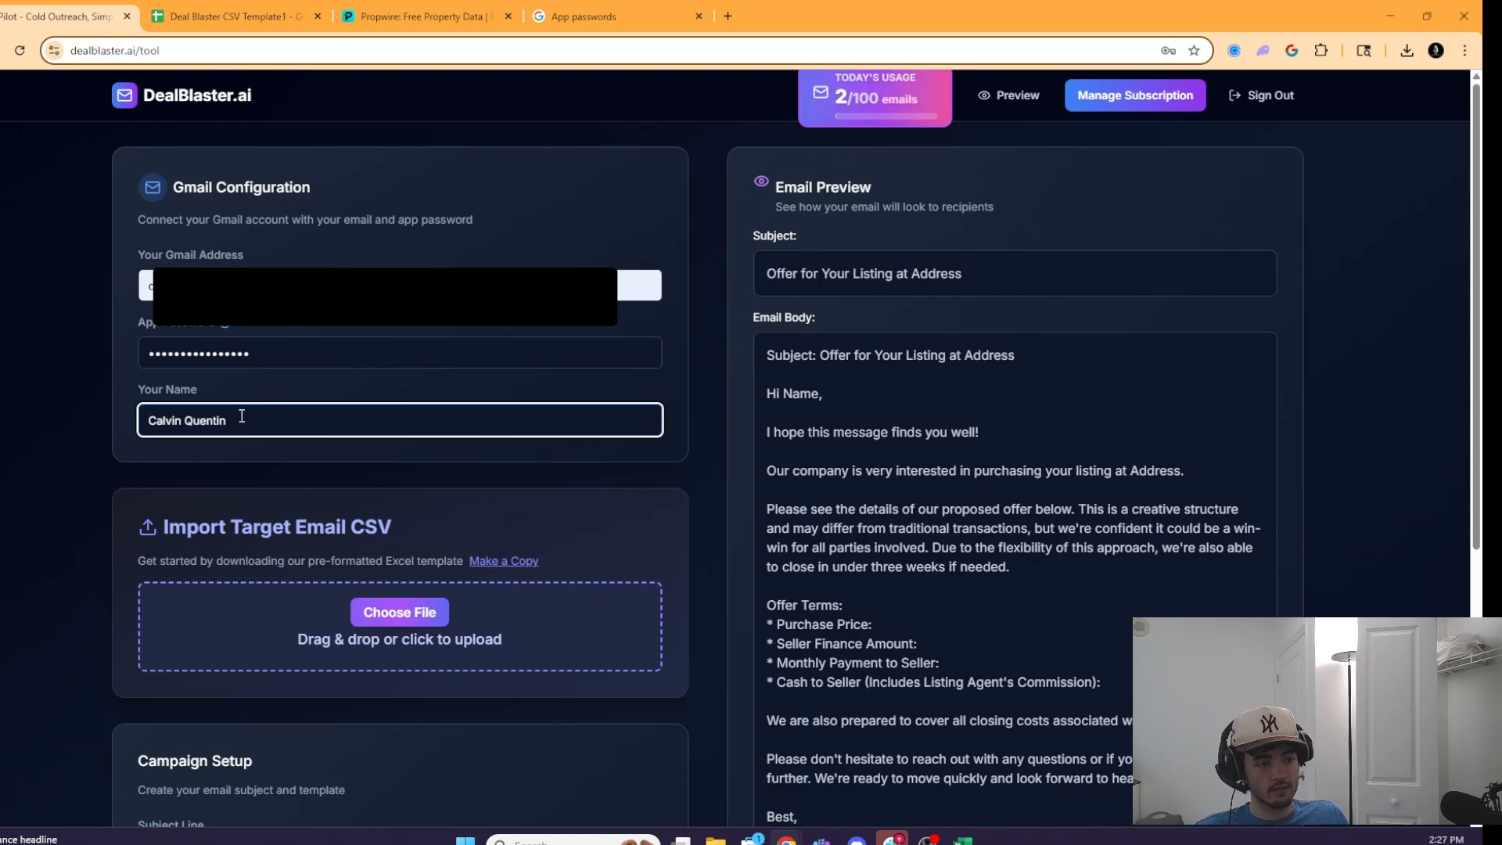
click(285, 493)
scroll(420, 487, down, 3)
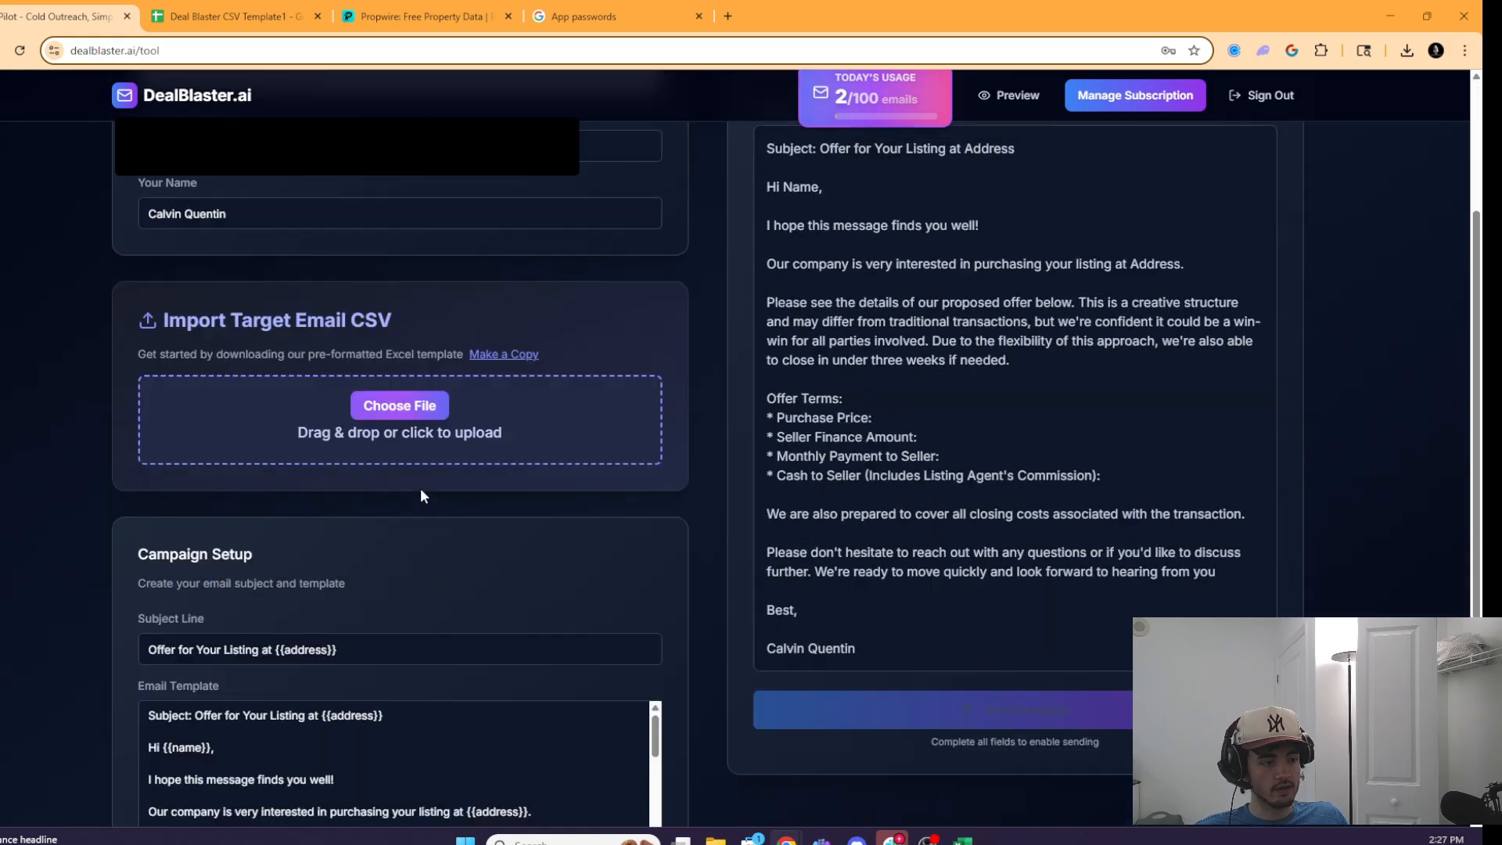
scroll(407, 422, up, 1)
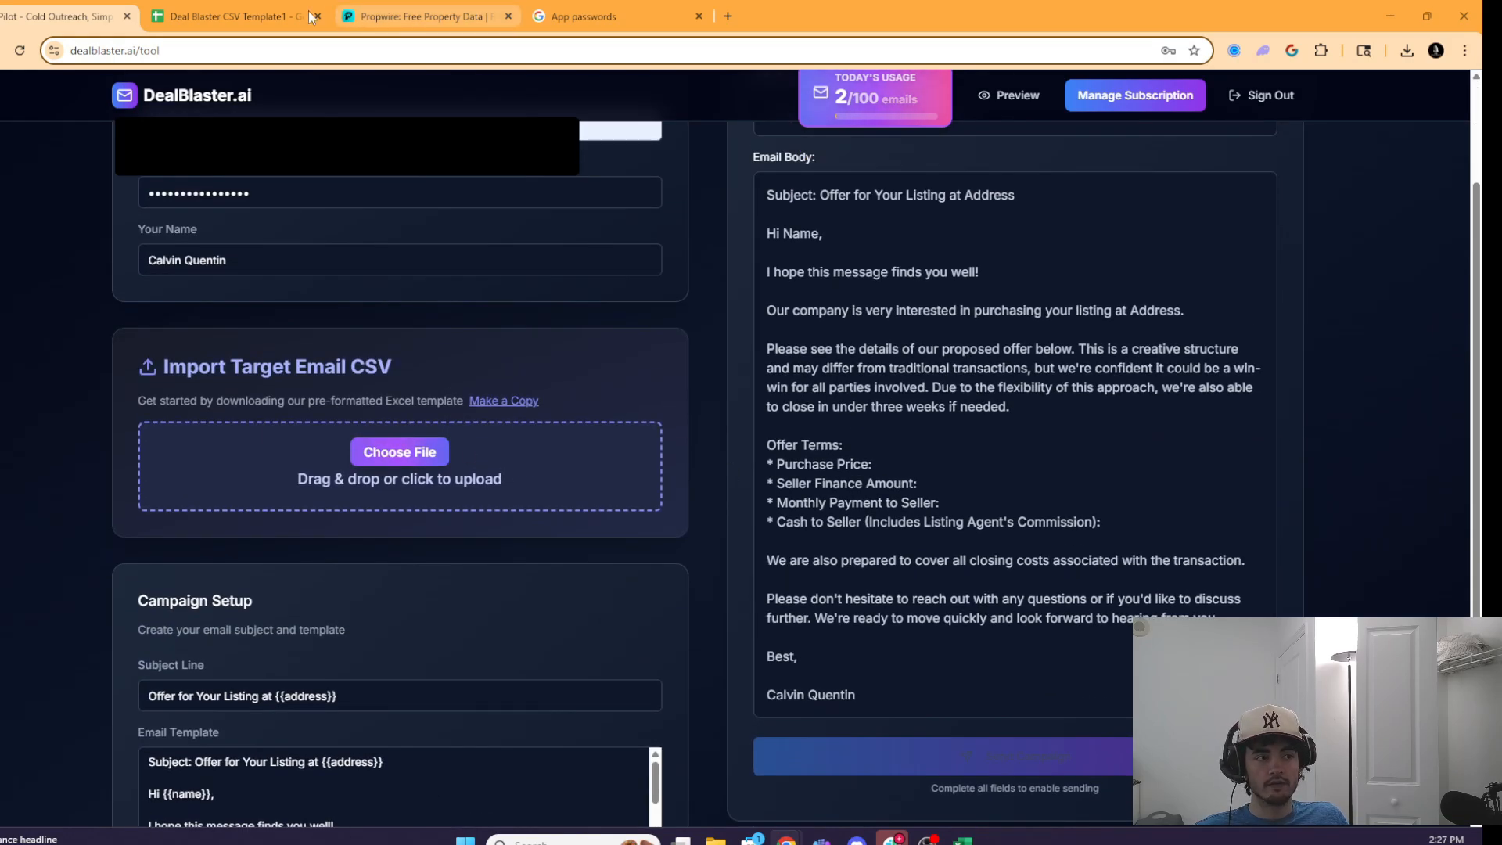
- Upload the latest download, 'Deal Blaster CSV Template1 - Sheet1 (1).csv', to DealBlaster.ai's upload area
click(168, 9)
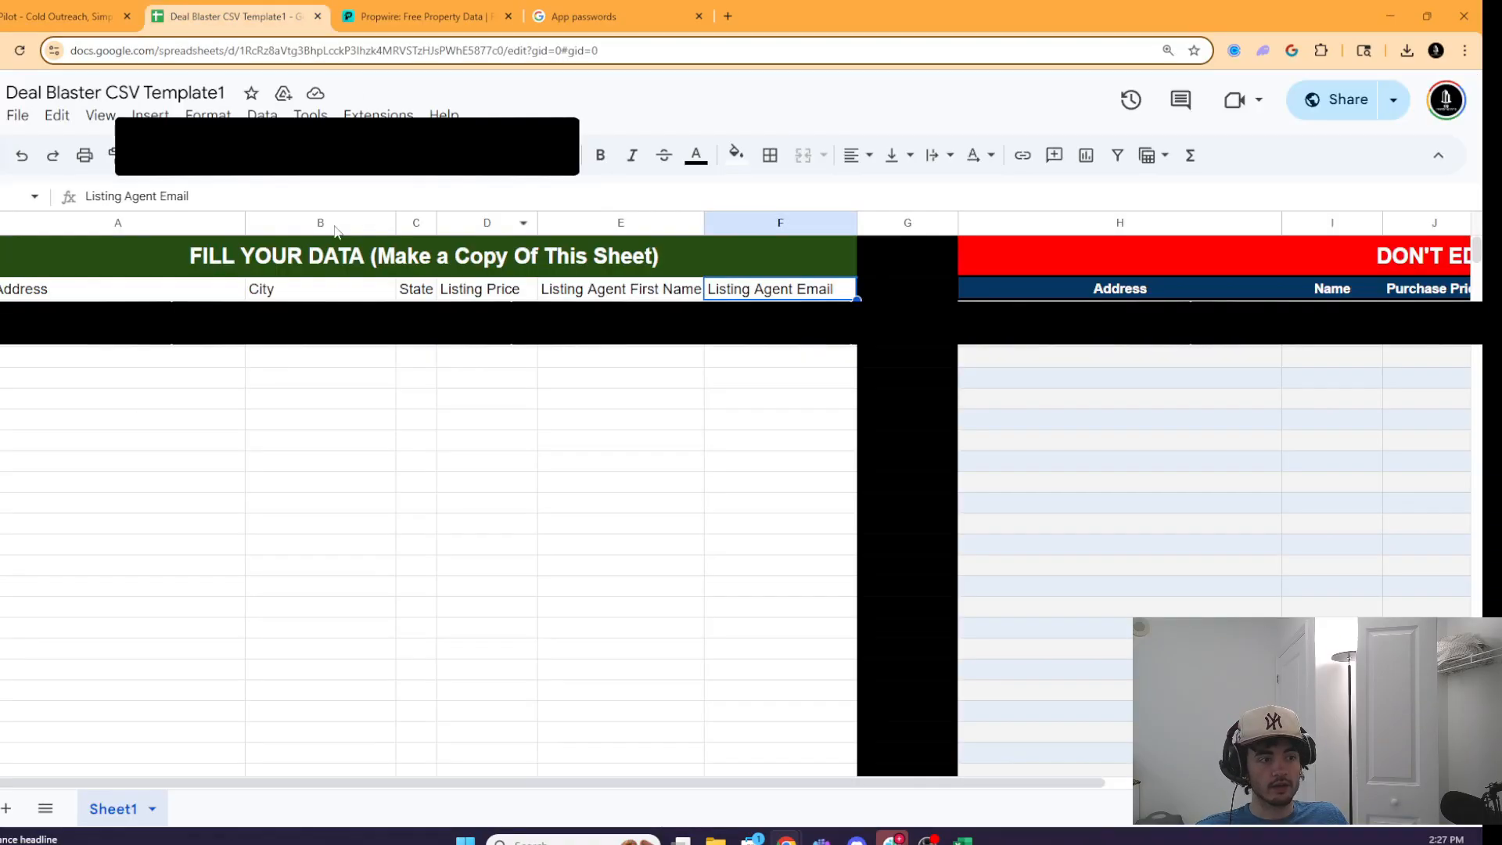
click(96, 11)
click(1416, 47)
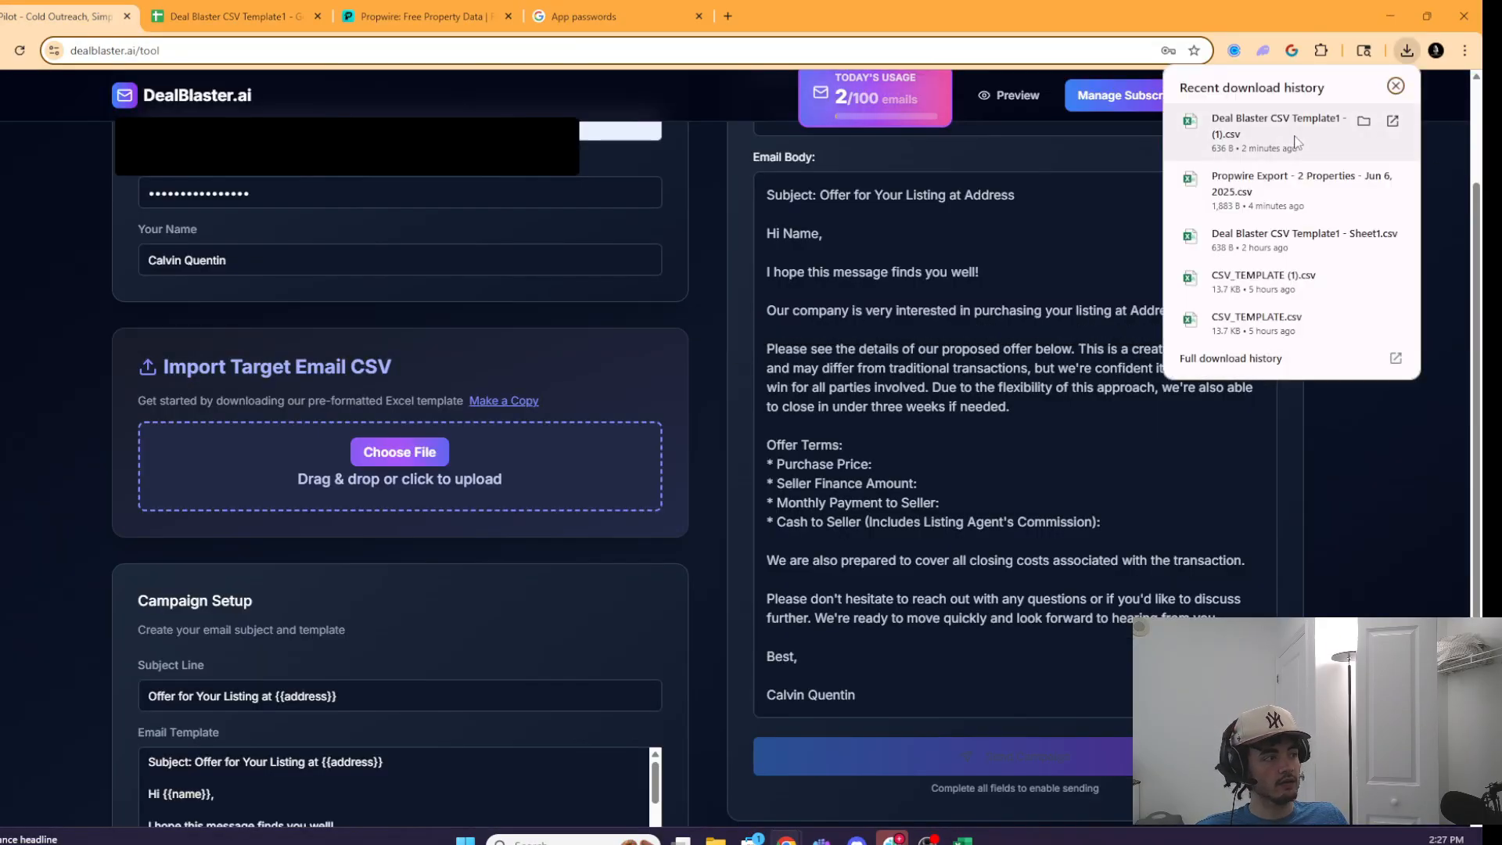
drag(1295, 133, 395, 481)
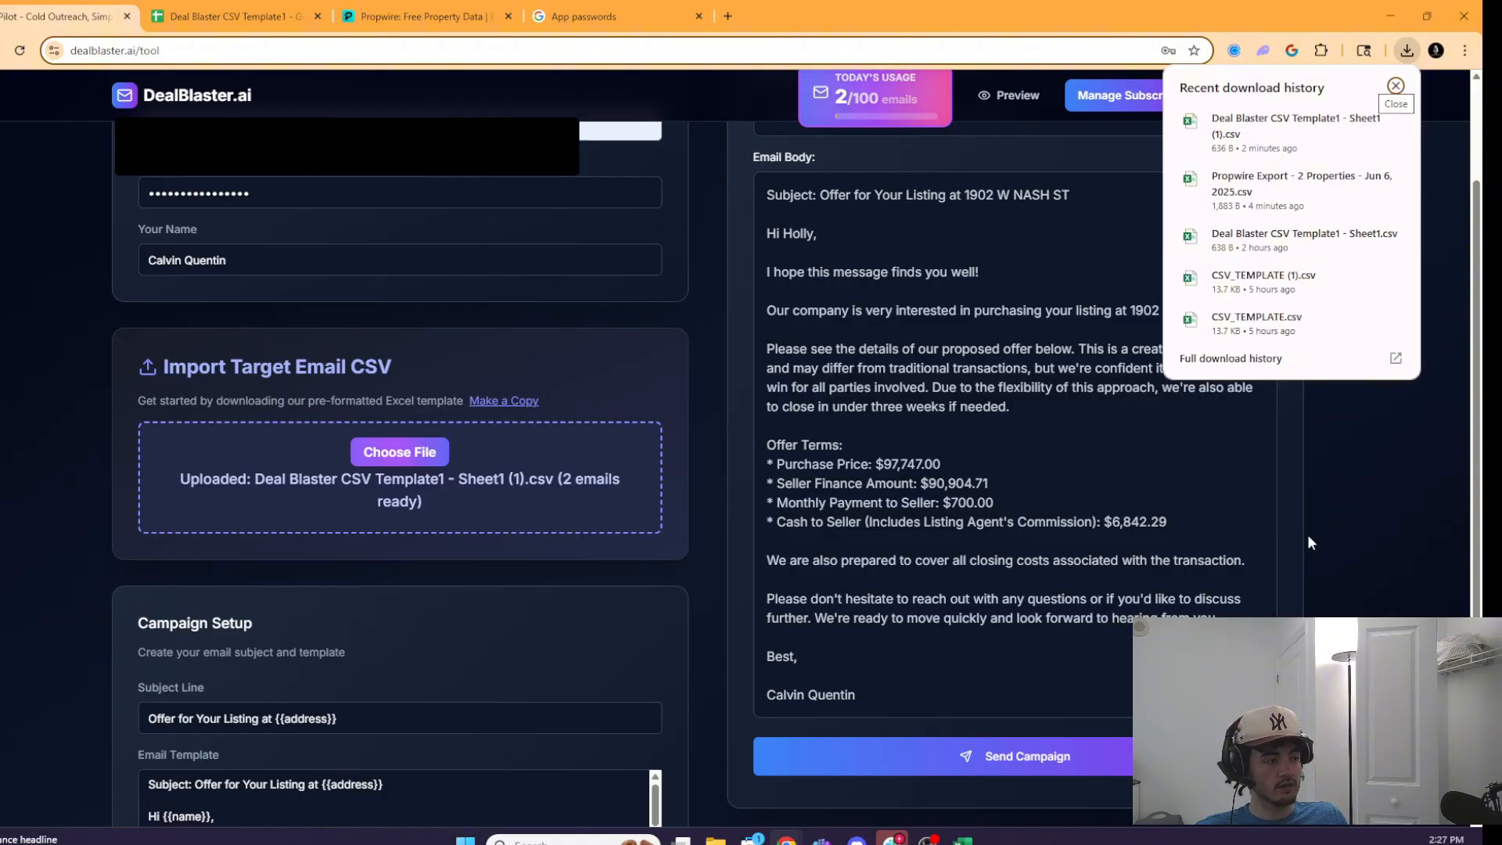
click(1396, 86)
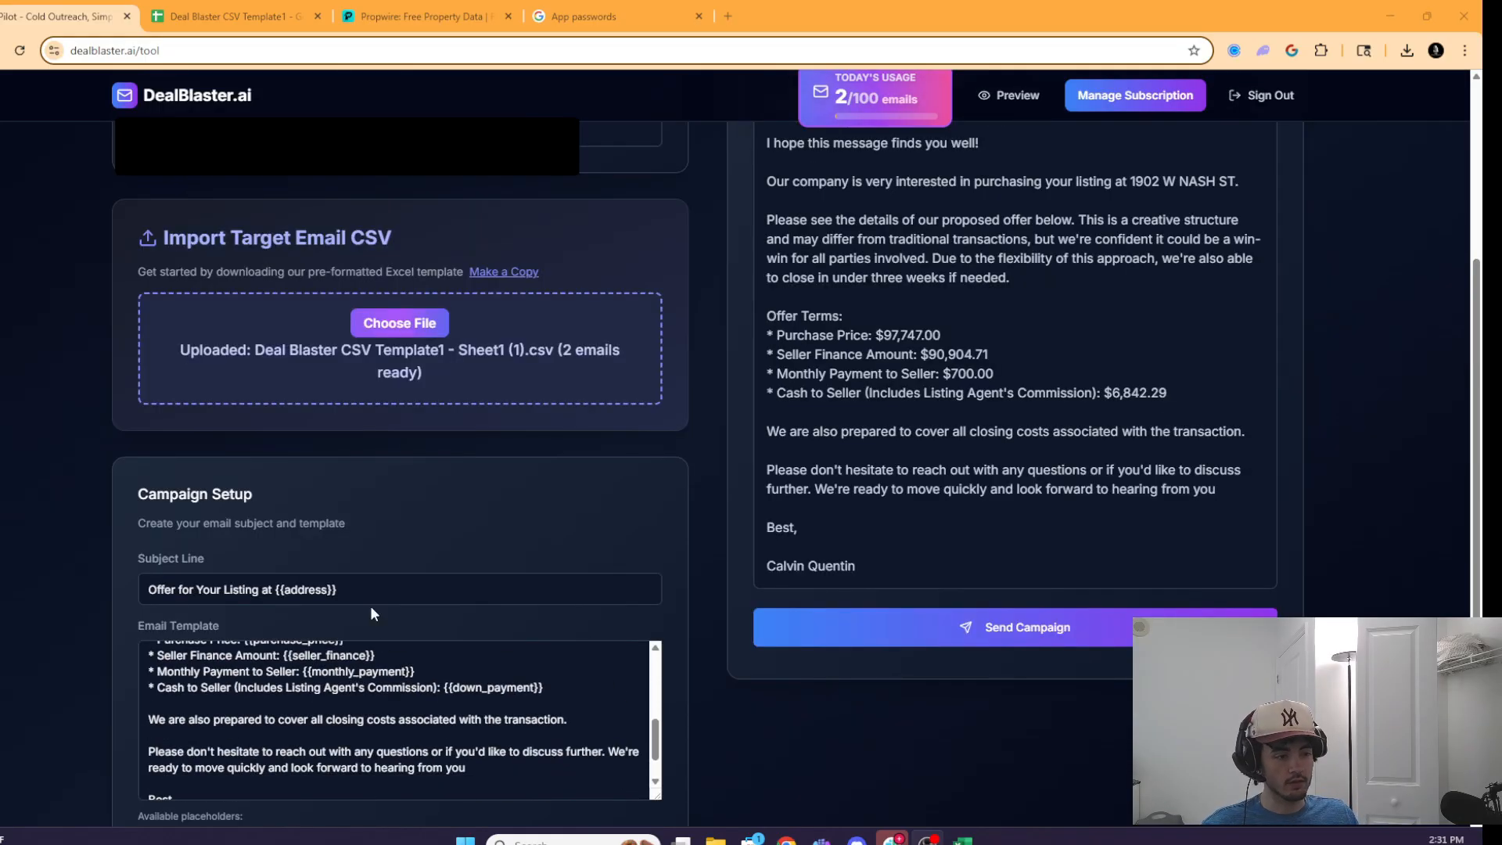
- Review the 2 loaded emails and send the campaign
scroll(535, 451, down, 3)
scroll(766, 313, up, 5)
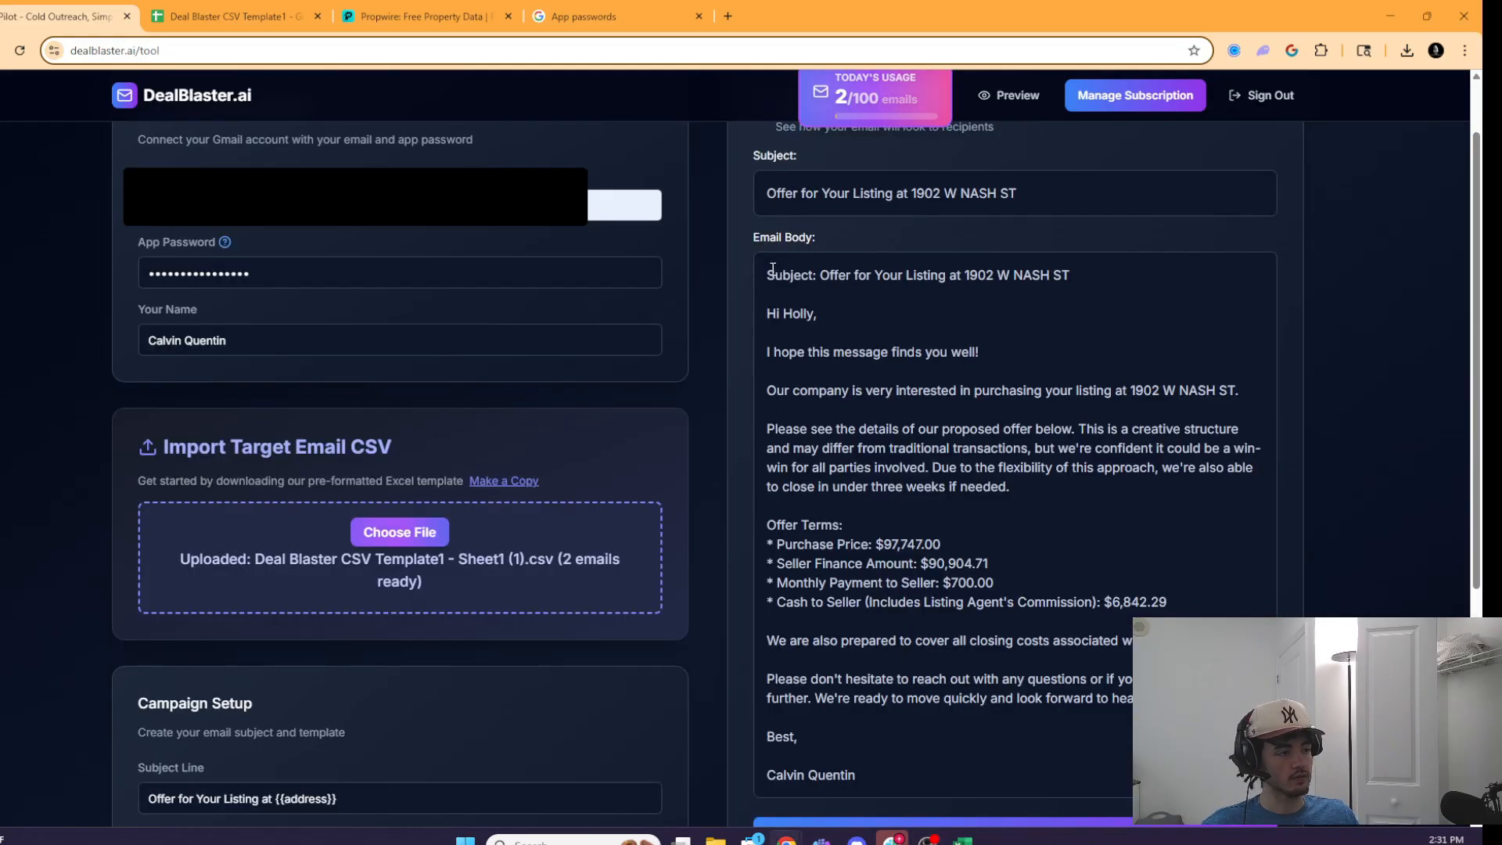
drag(767, 274, 857, 778)
scroll(927, 353, down, 2)
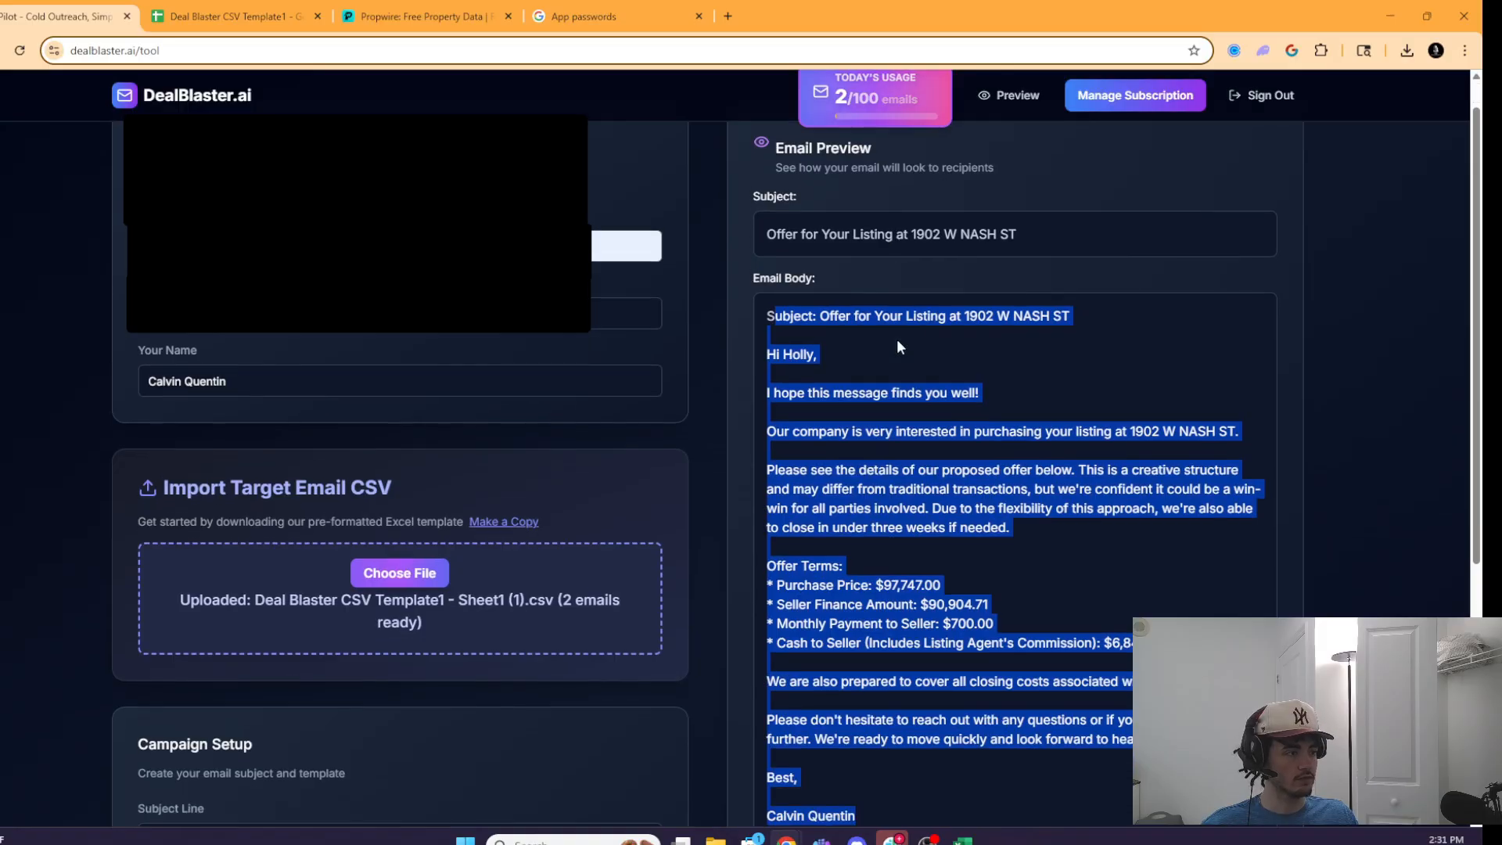
scroll(925, 343, down, 3)
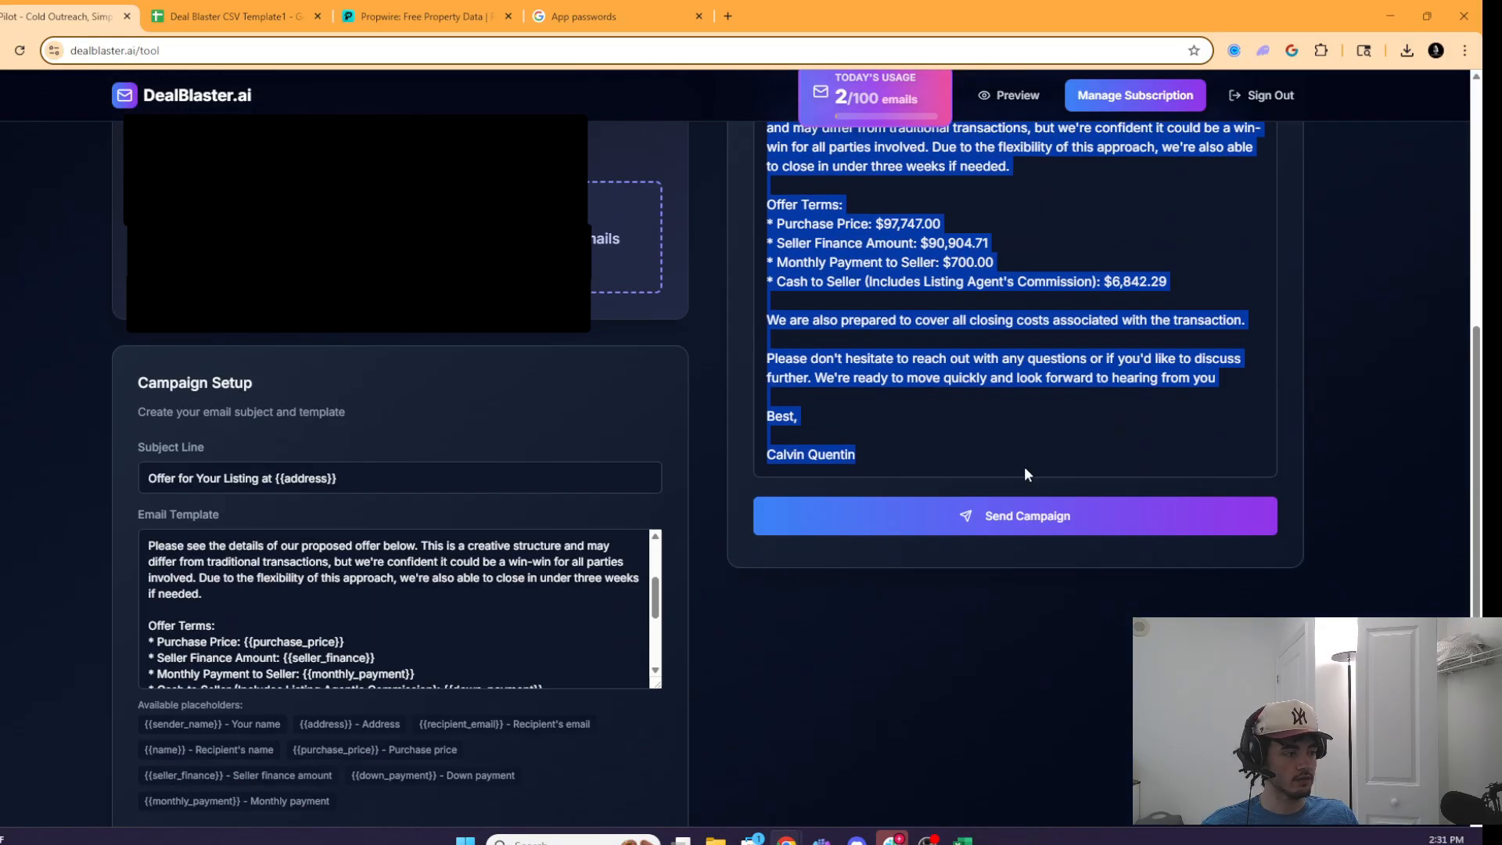
click(983, 518)
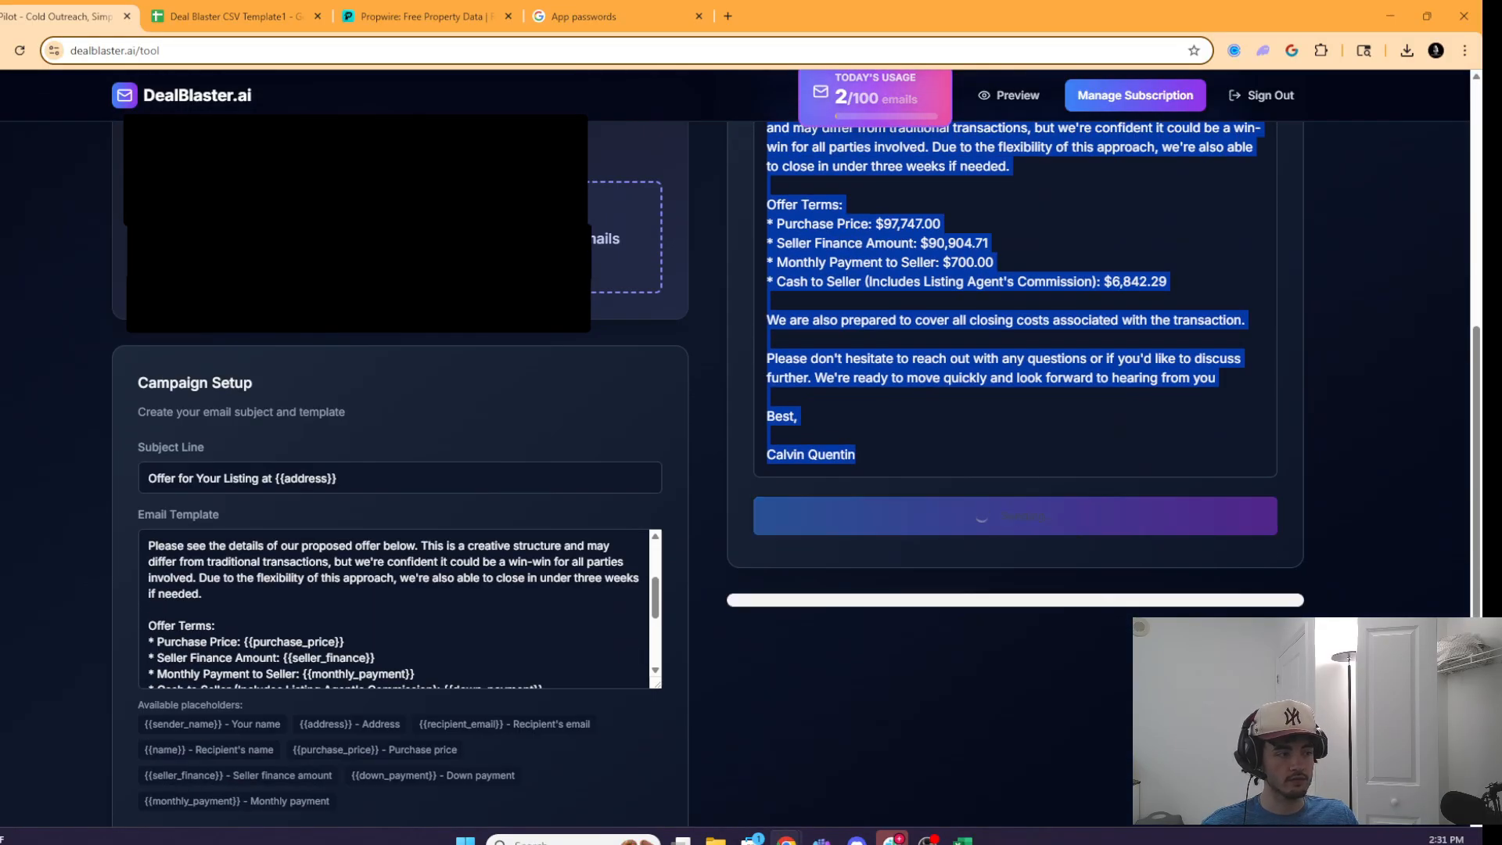